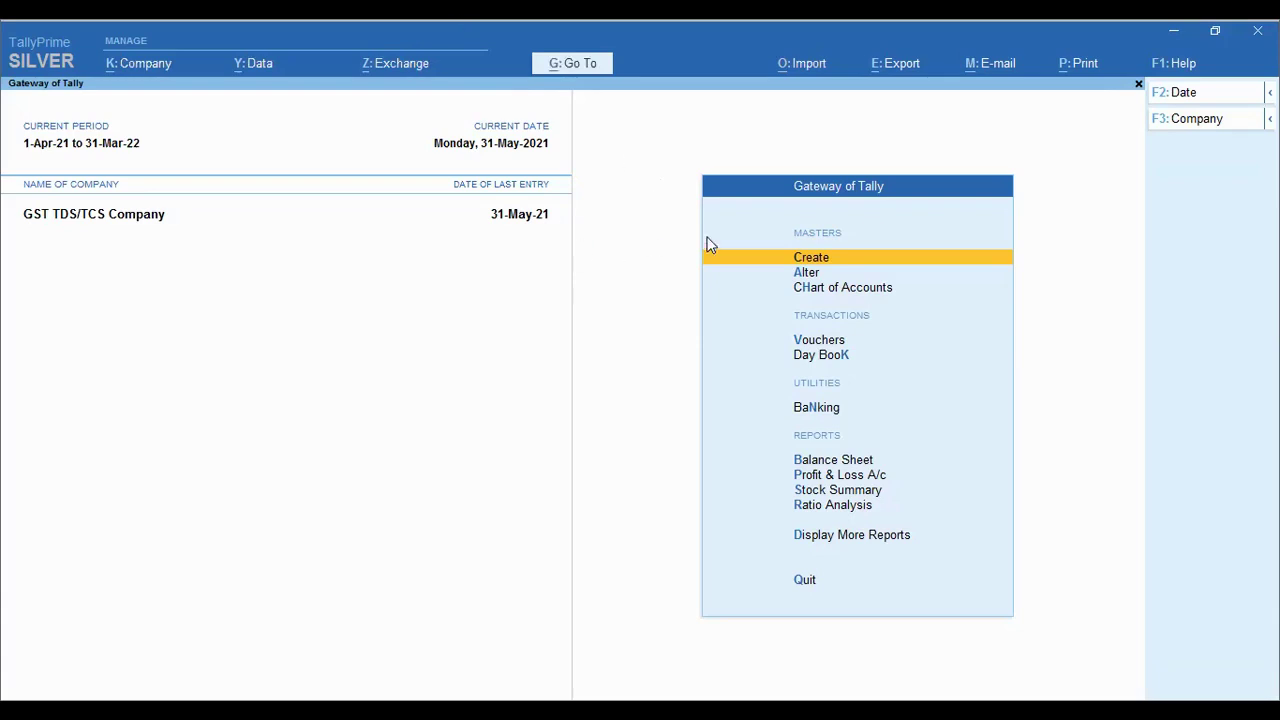
Open the list of masters for alteration and examine its accounting, inventory and statutory categories.
left_click(801, 278)
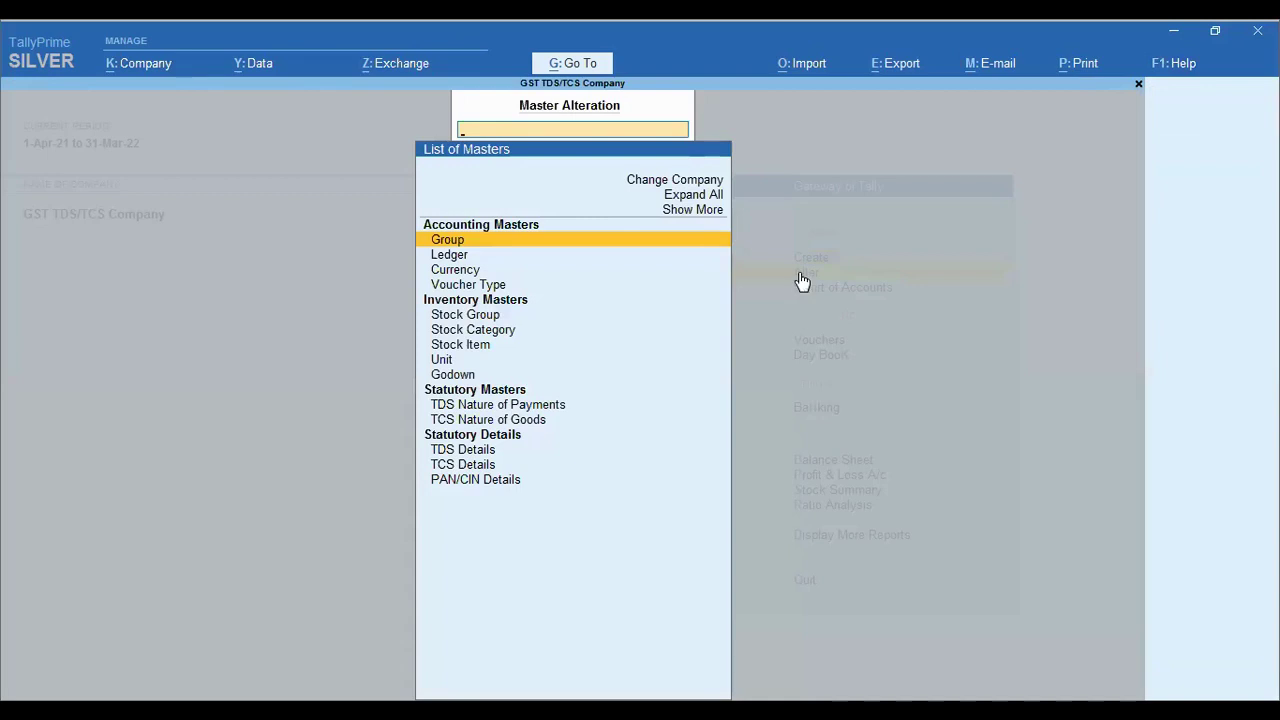
key("Escape")
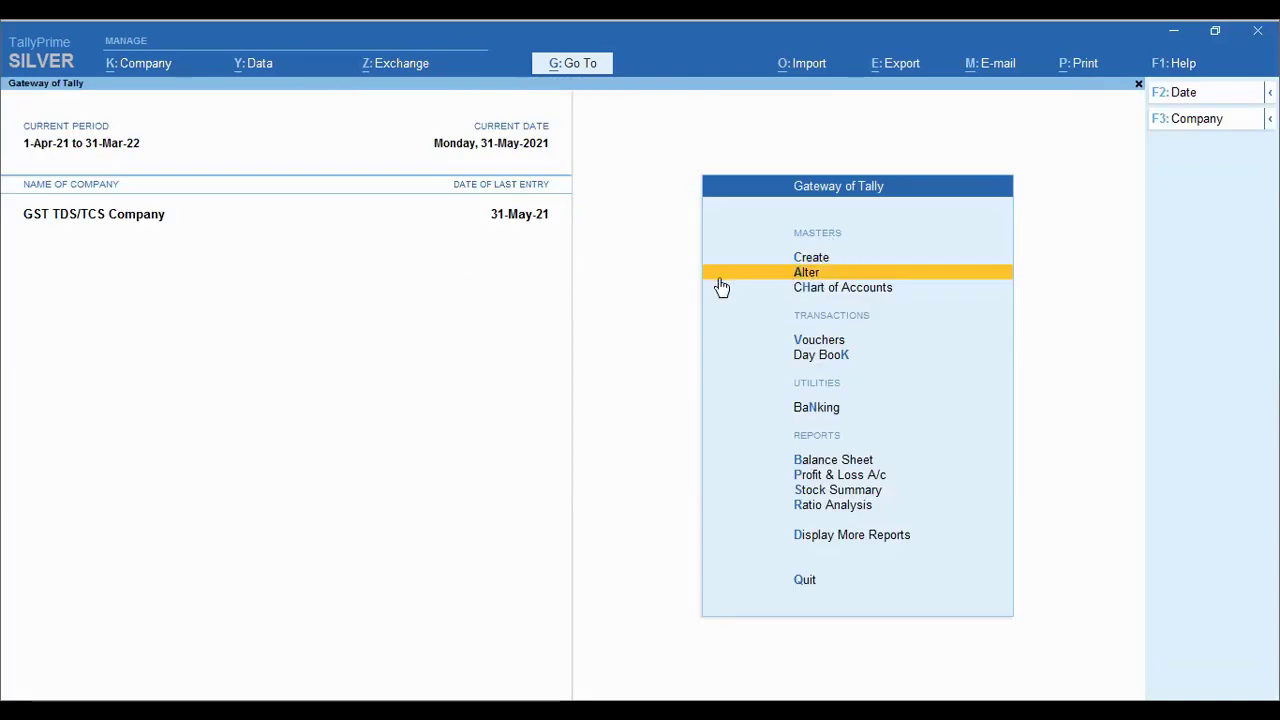
key("Return")
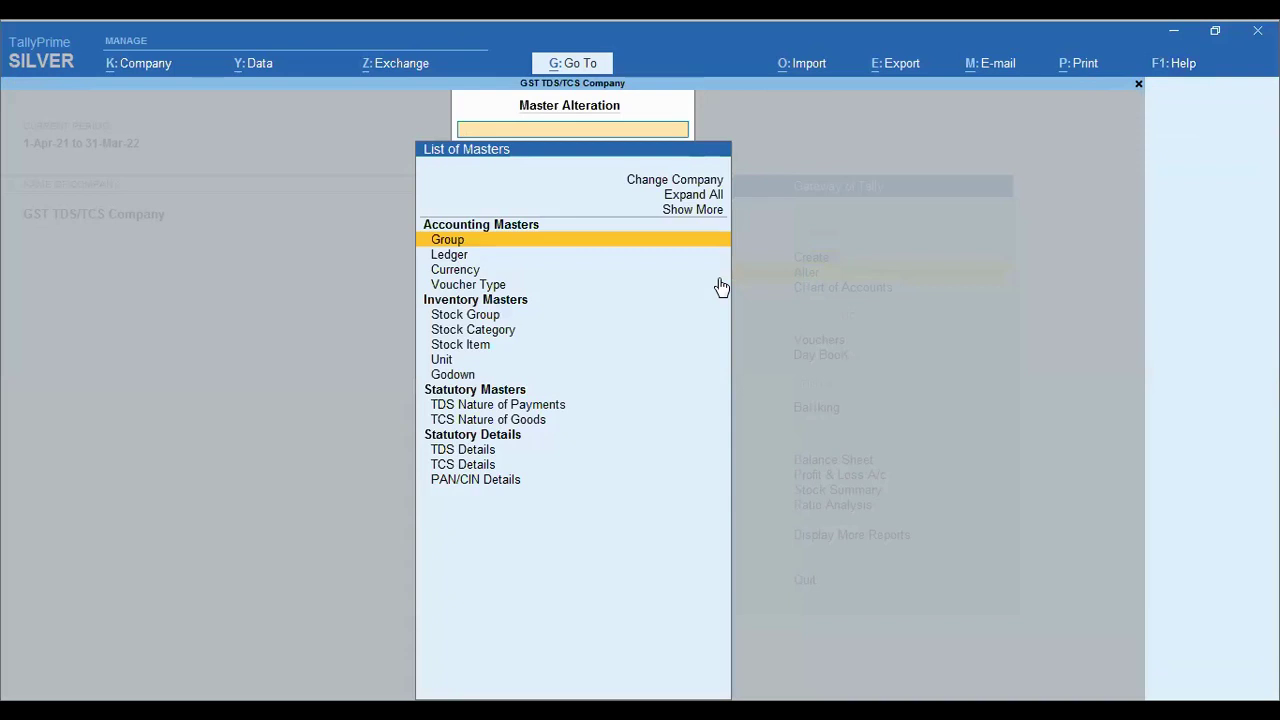
key("Down")
key("Down")
key("Down")
key("Down")
key("Down")
key("Down")
key("Up")
key("Up")
key("Up")
key("Up")
key("Up")
key("Up")
key("Up")
key("Up")
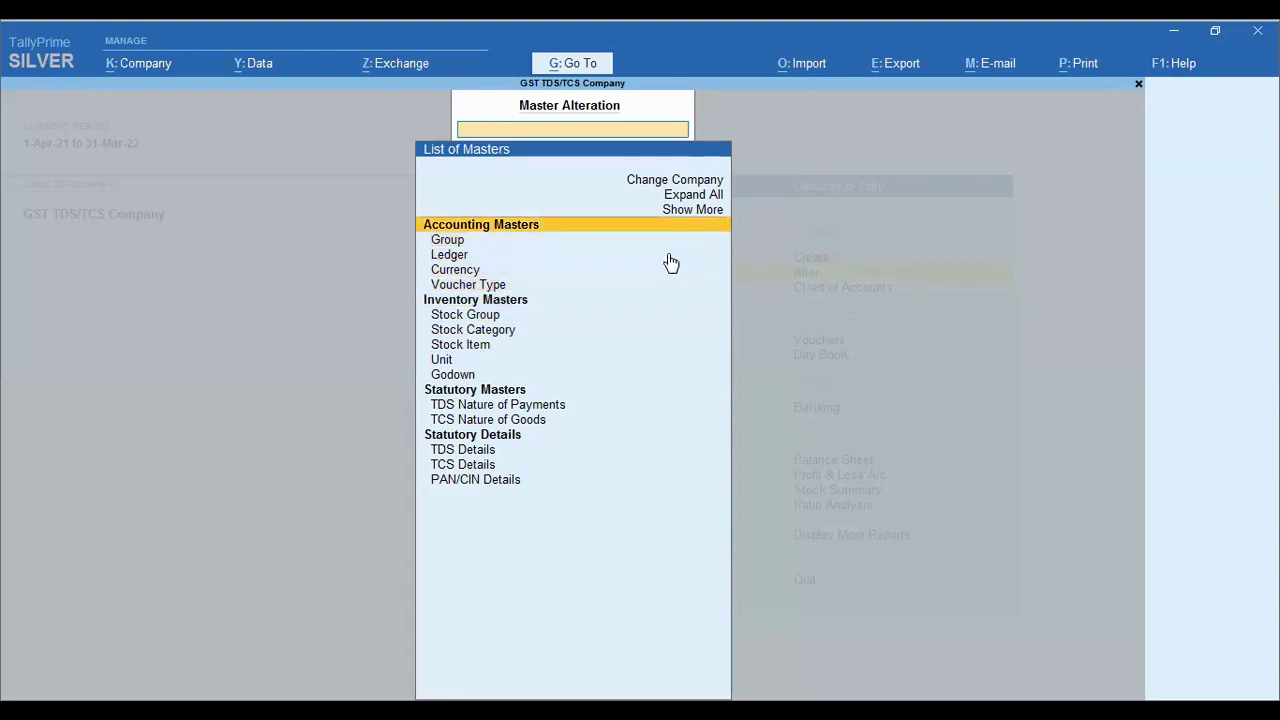
left_click(508, 305)
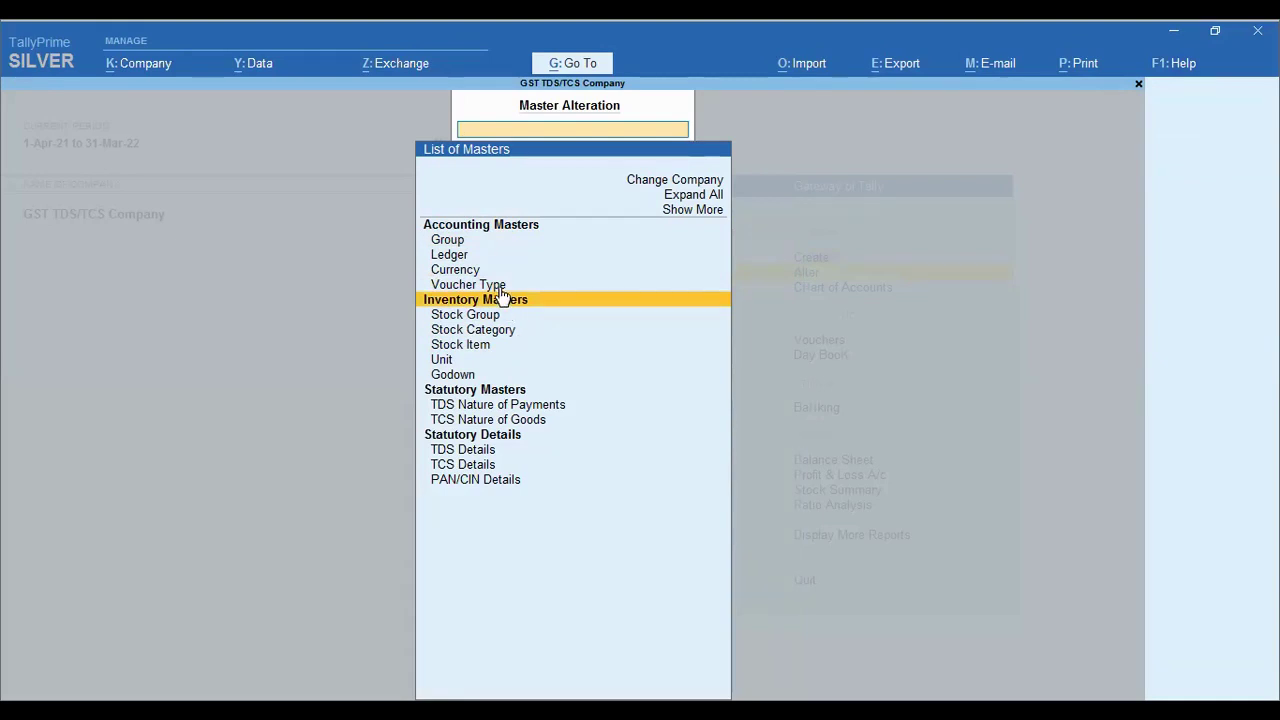
left_click(477, 392)
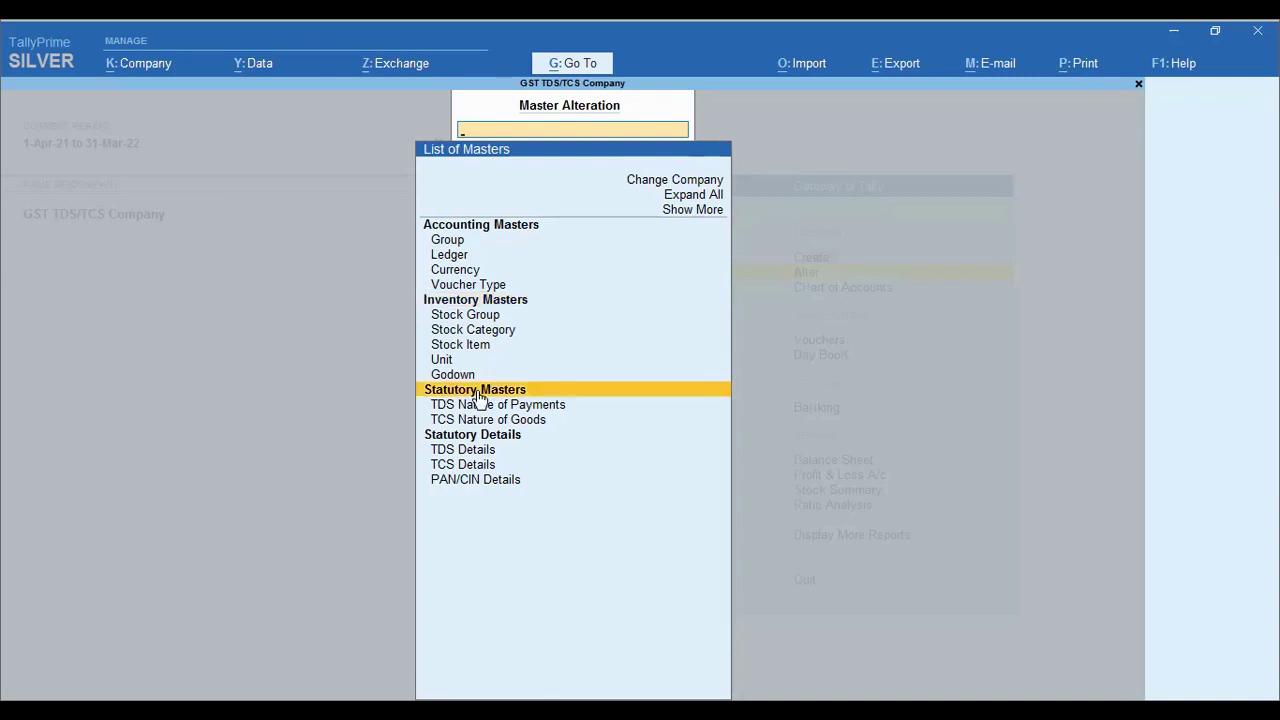
Start a new TCS Nature of Goods master and choose Consideration for Sale of Any Other Goods from the predefined list.
key("Down")
key("Down")
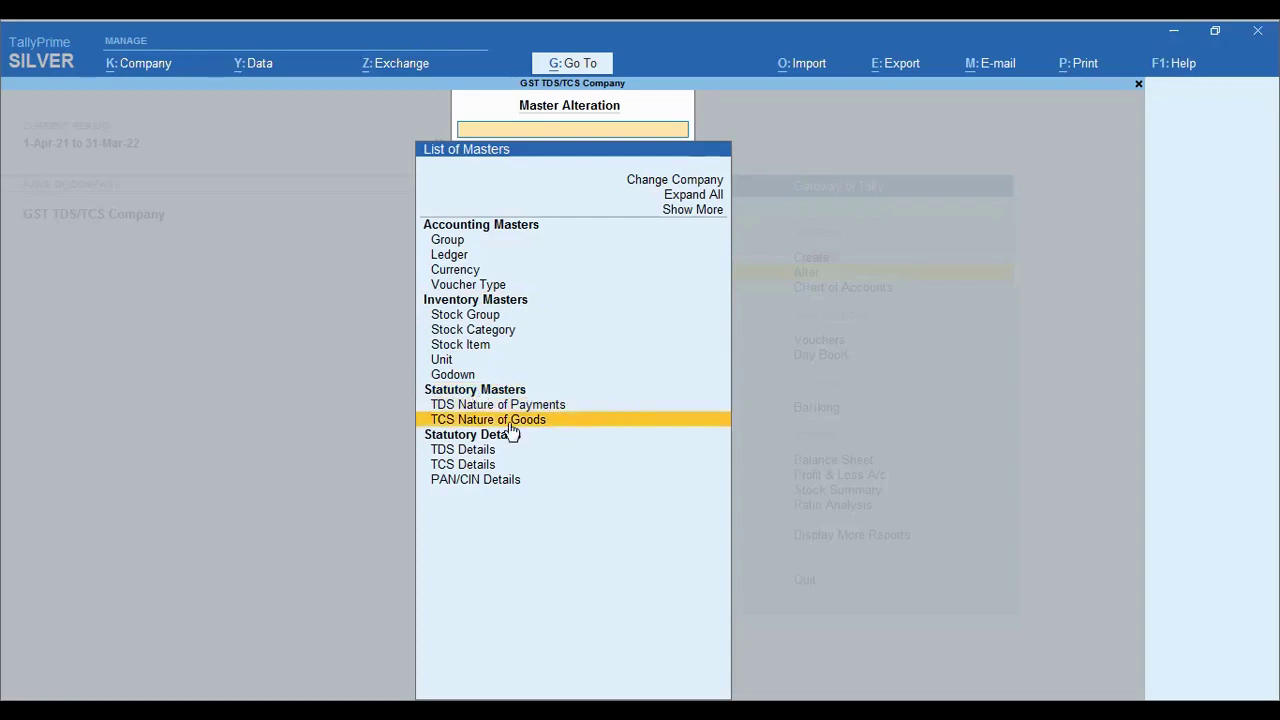
left_click(511, 424)
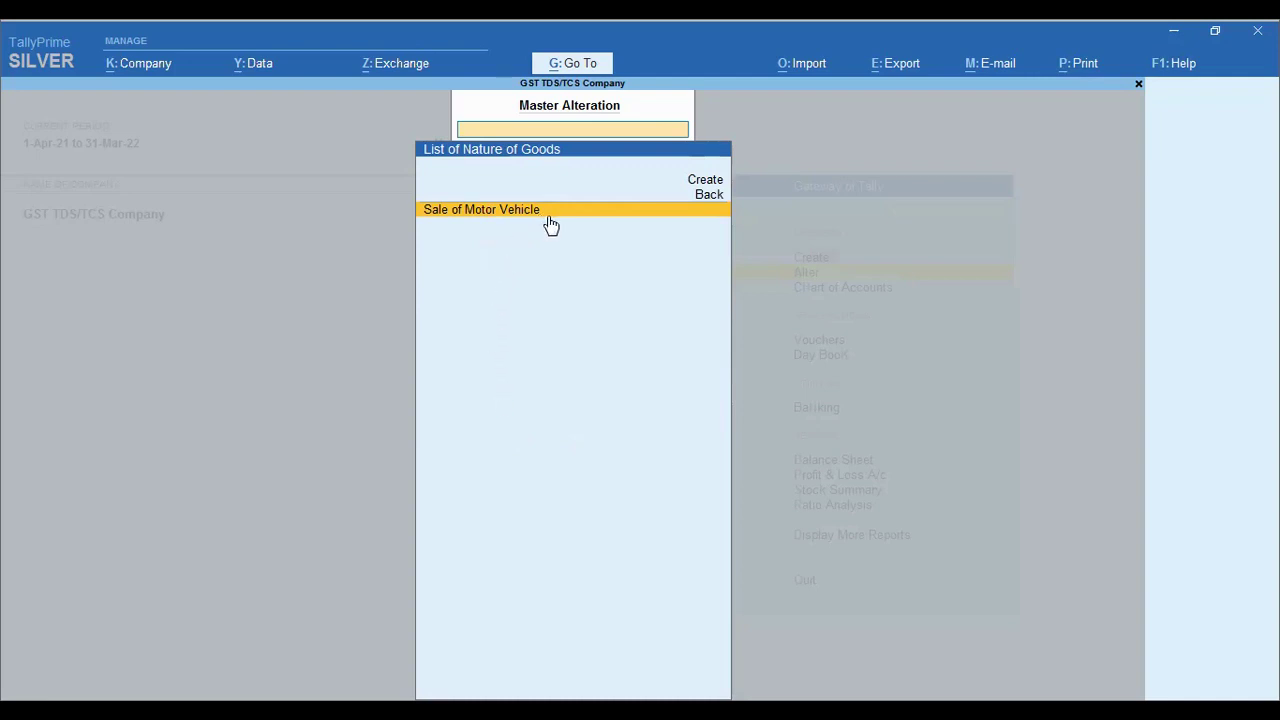
left_click(700, 181)
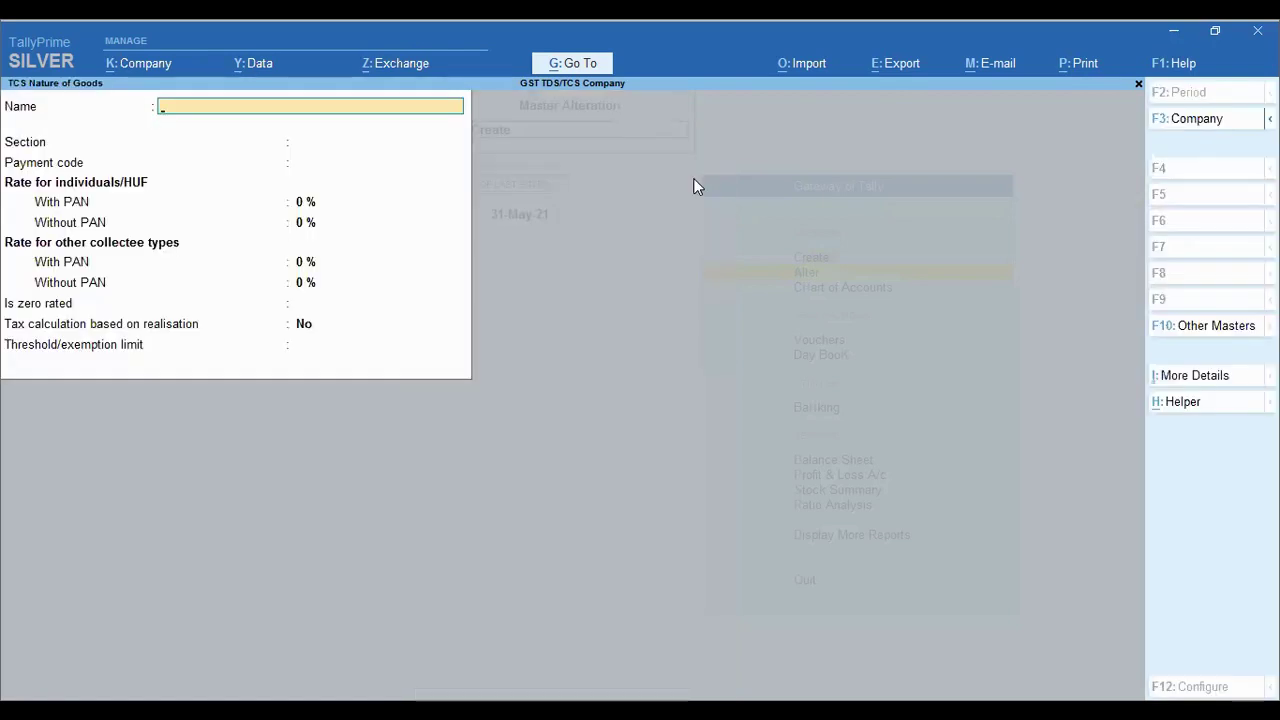
left_click(1203, 399)
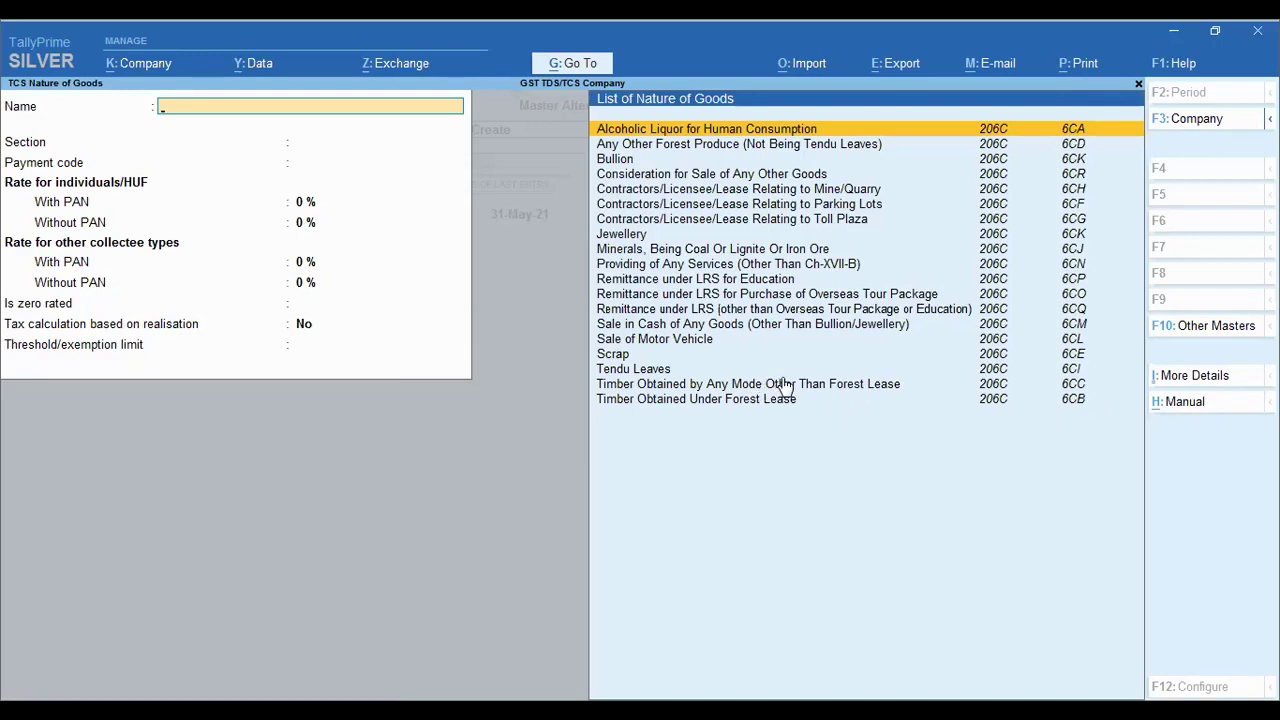
left_click(727, 177)
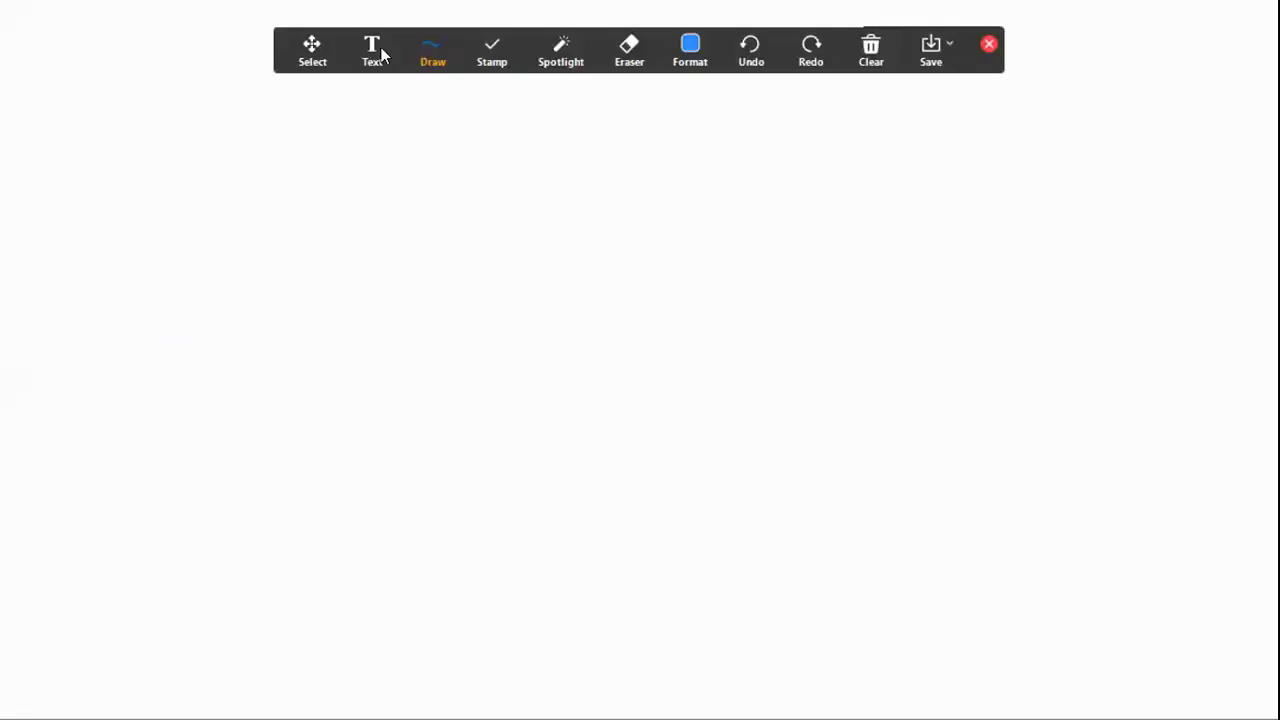
Switch to the whiteboard, add a text box headed "TCS on Sale of any goods" and begin a numbered list with "1.".
left_click(185, 186)
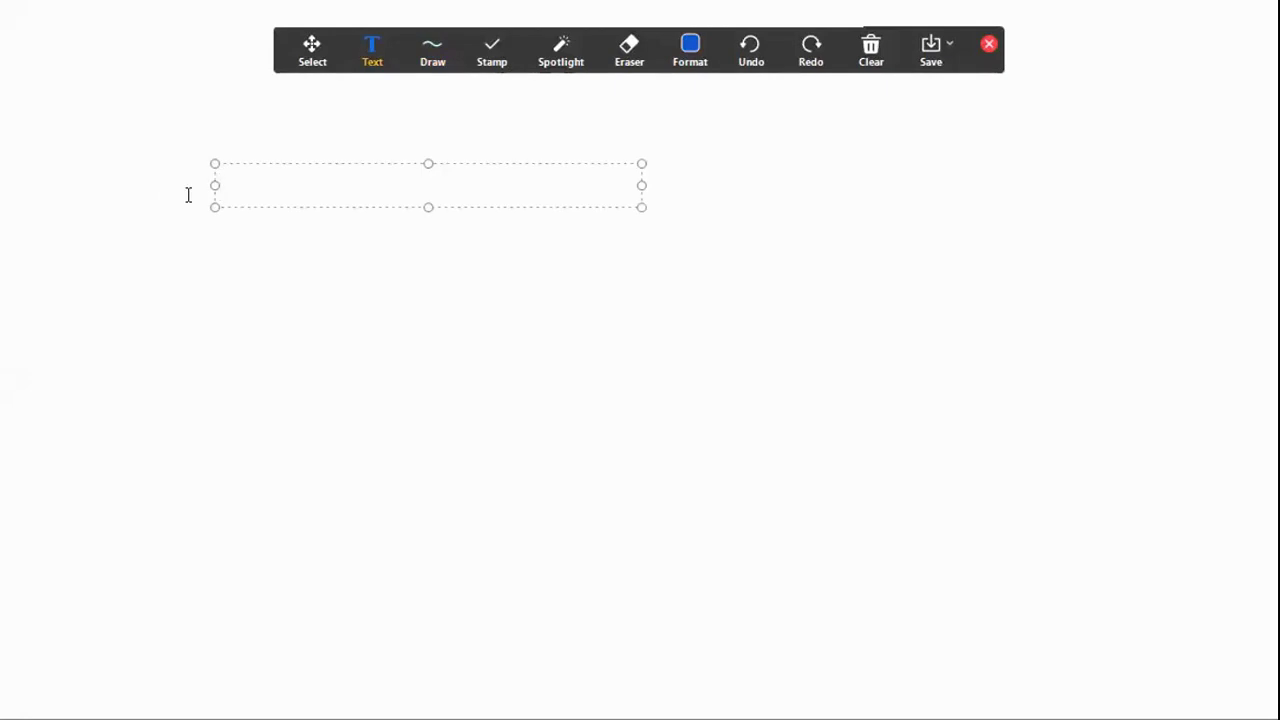
type("TCS on ")
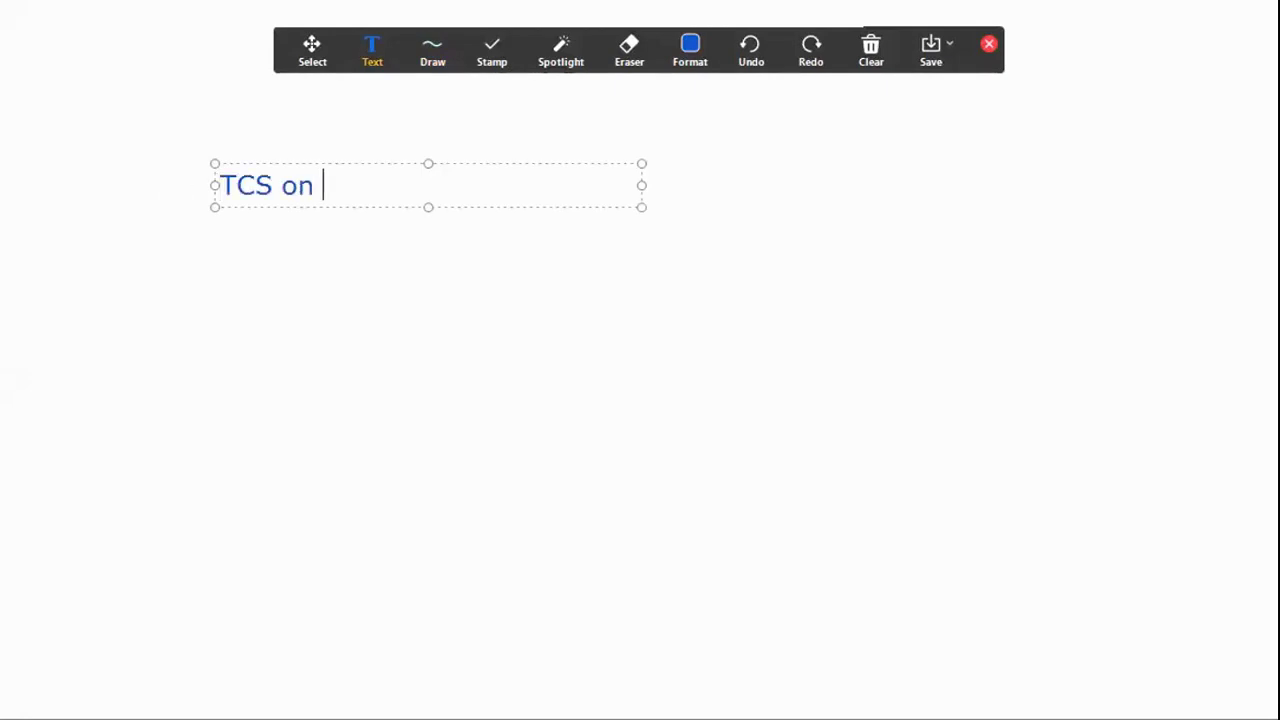
type("Sale of")
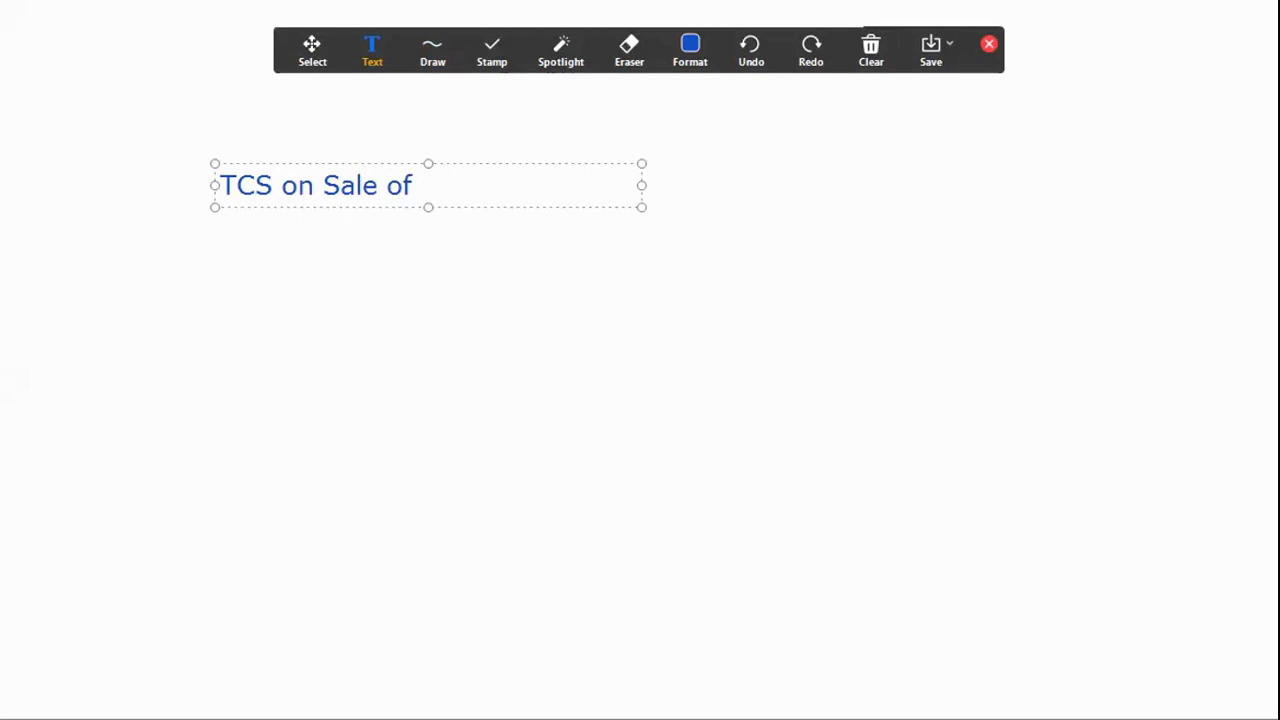
type(" any goods")
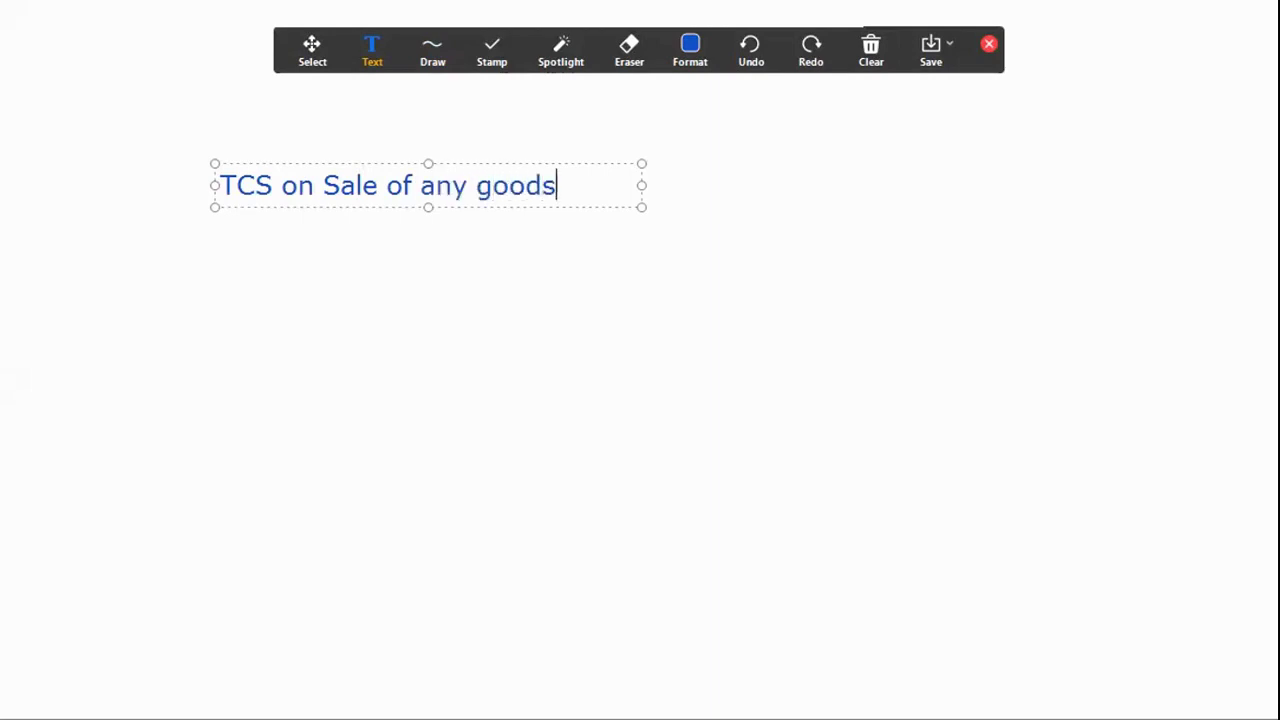
key("Return")
type("1.")
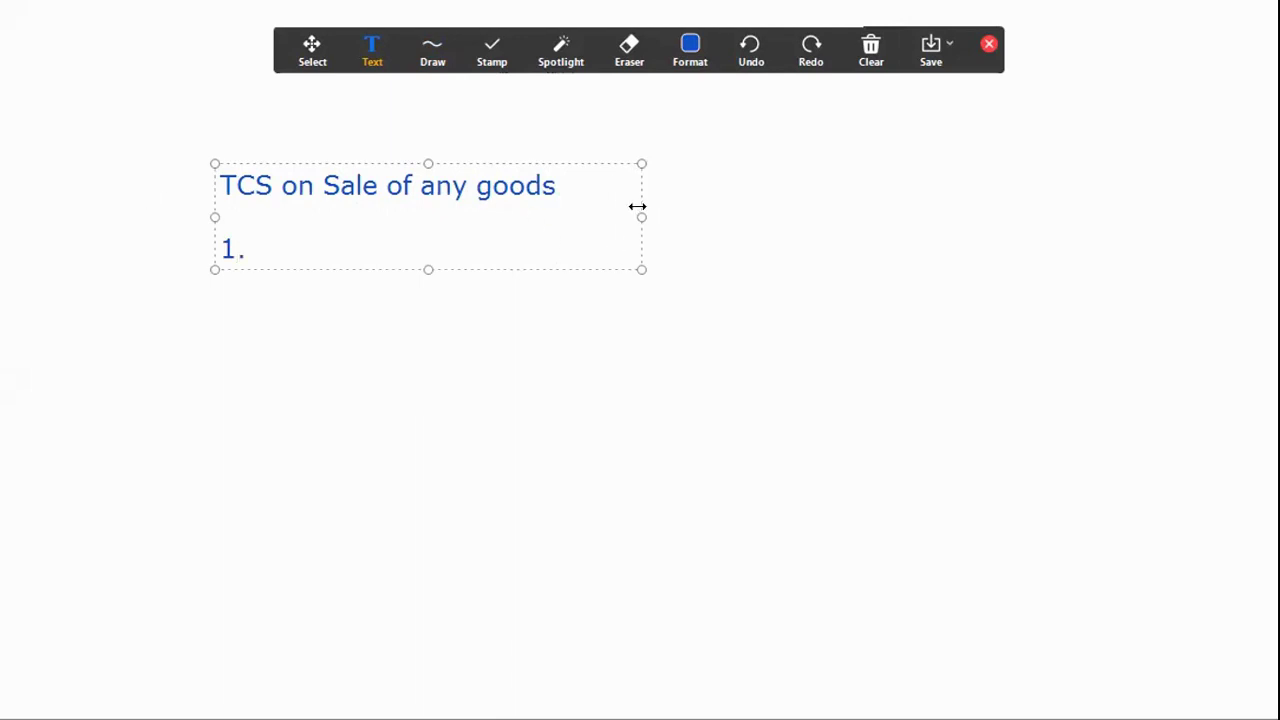
Extend the whiteboard heading with "- Conditions".
left_click(574, 186)
type("-")
key("Return")
key("BackSpace")
type("Condi")
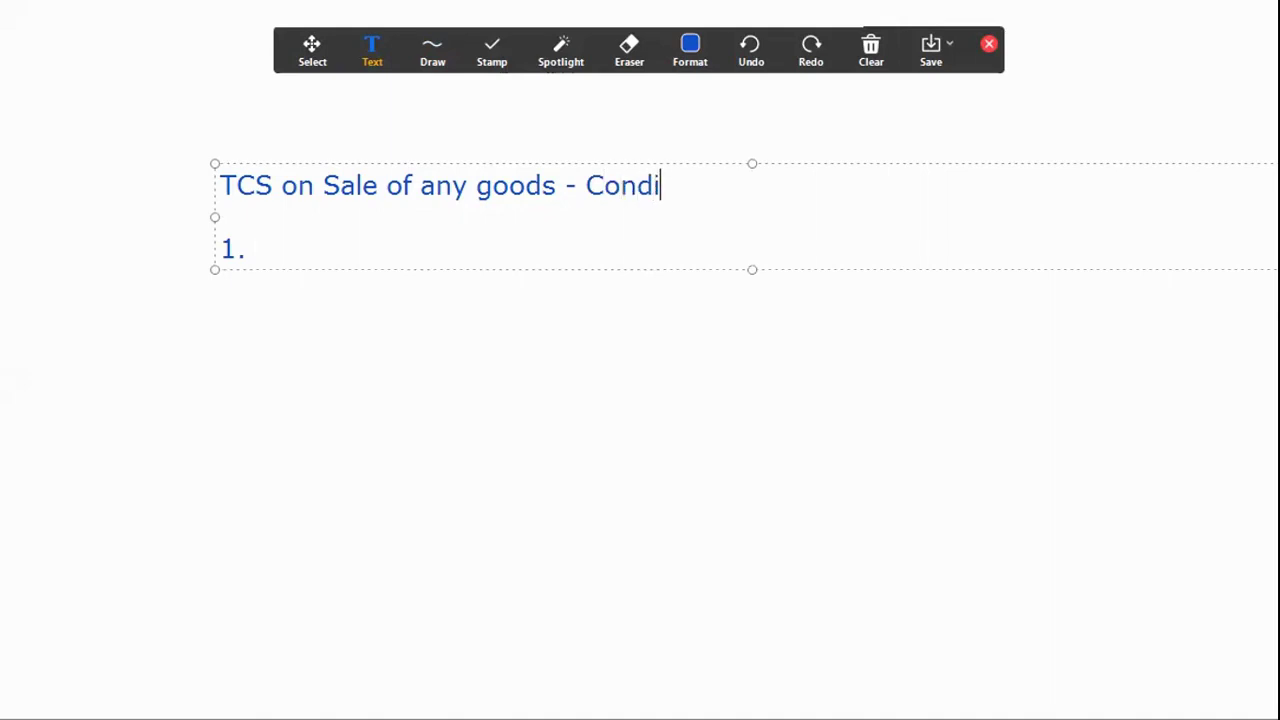
type("tions")
Write the first condition on the numbered line as "Previous Year Turnover - Above 10 Crores".
left_click(437, 246)
type("Prev")
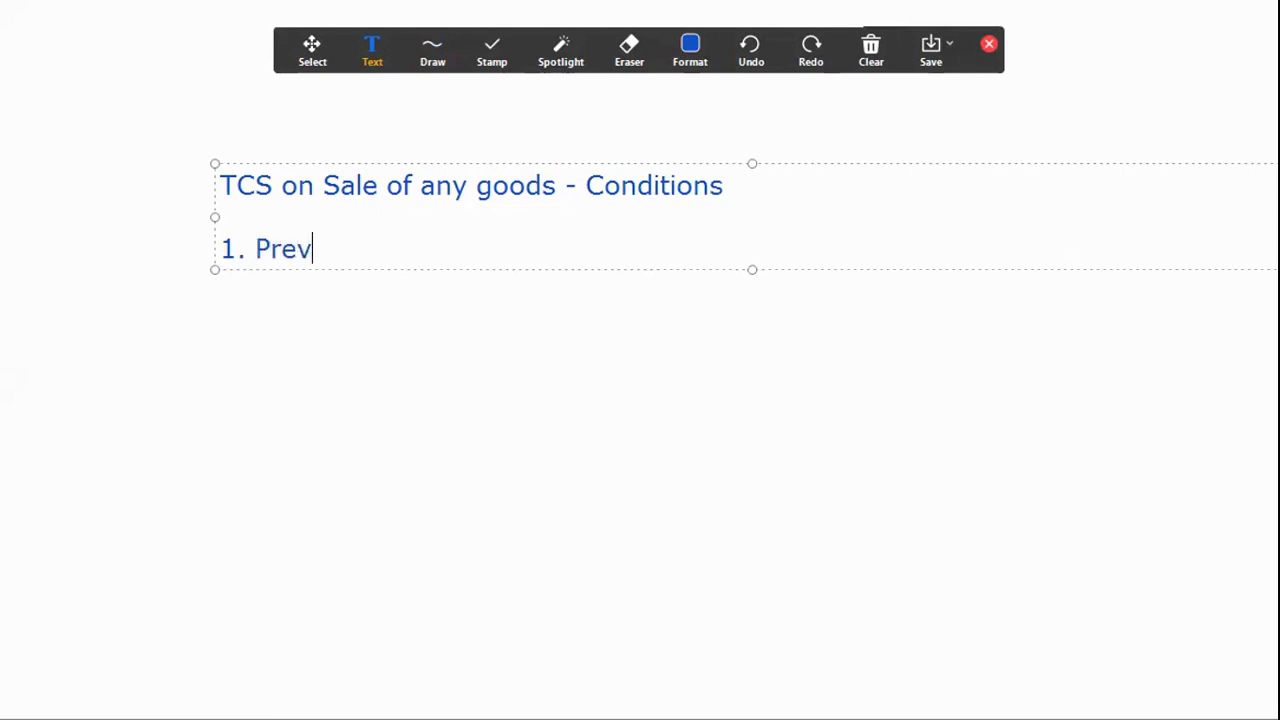
type("ious Year ")
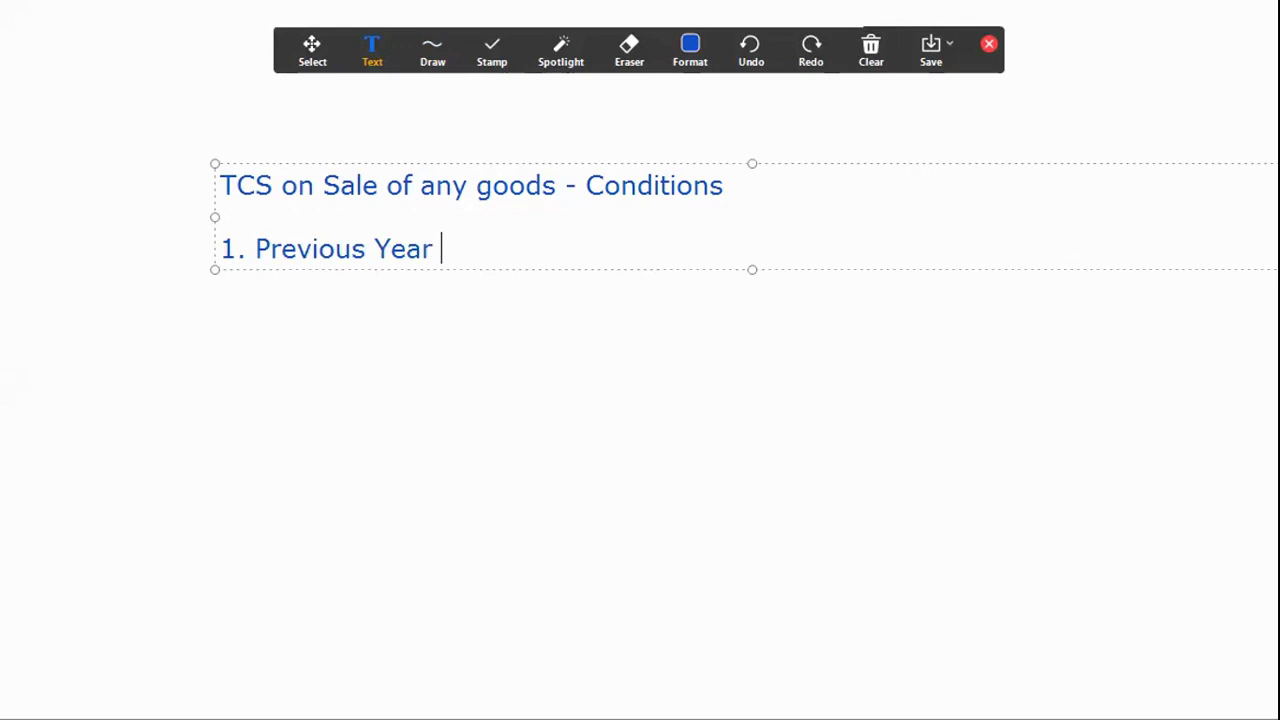
type("Turnover ")
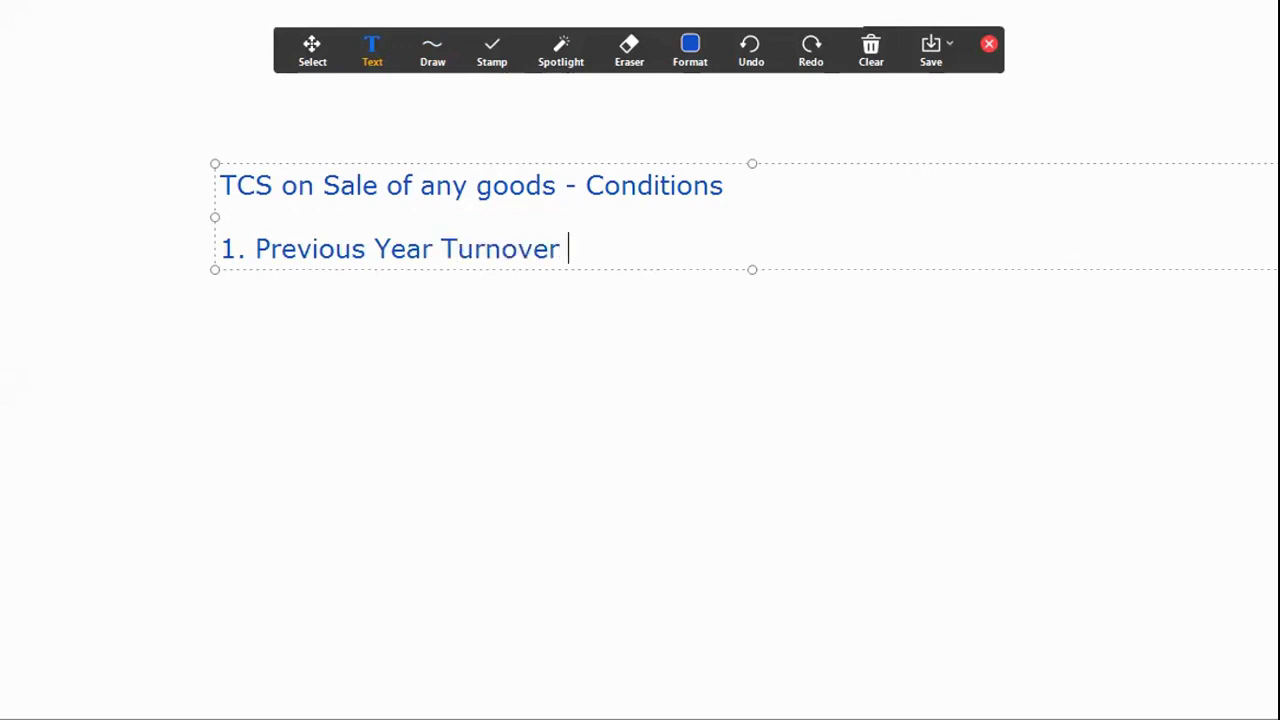
type("- Above 10 ")
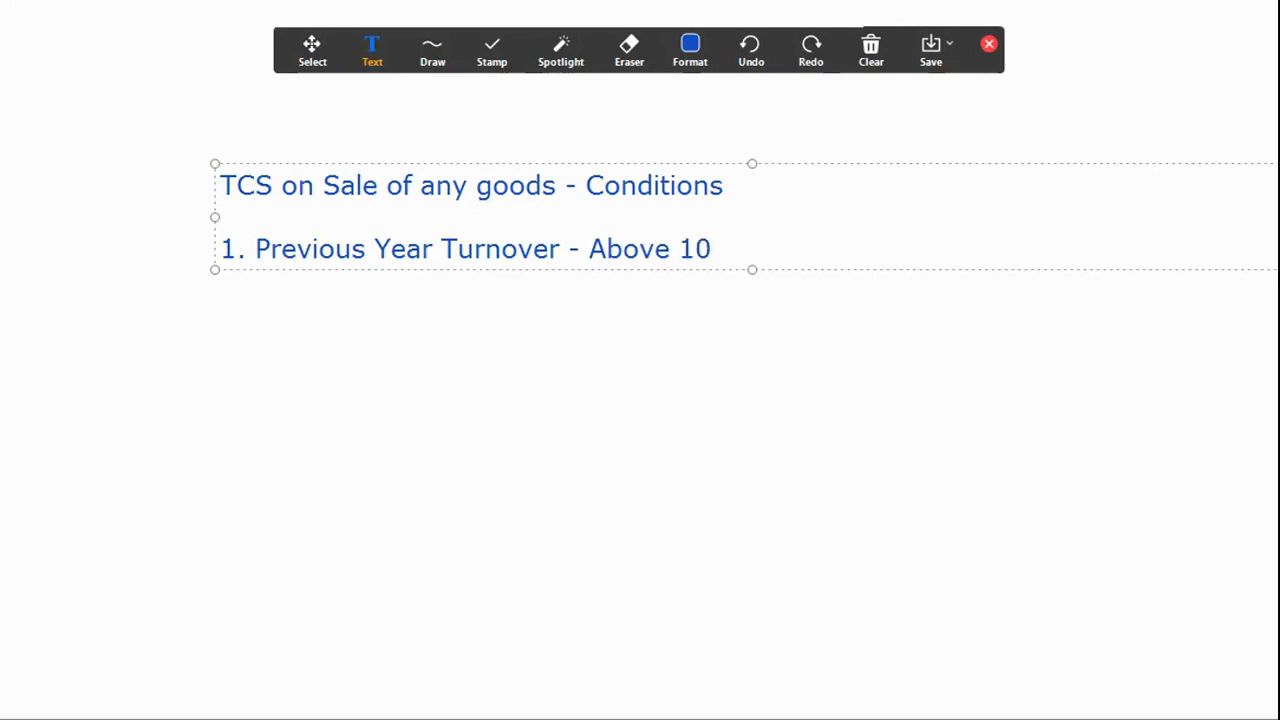
type("Crores")
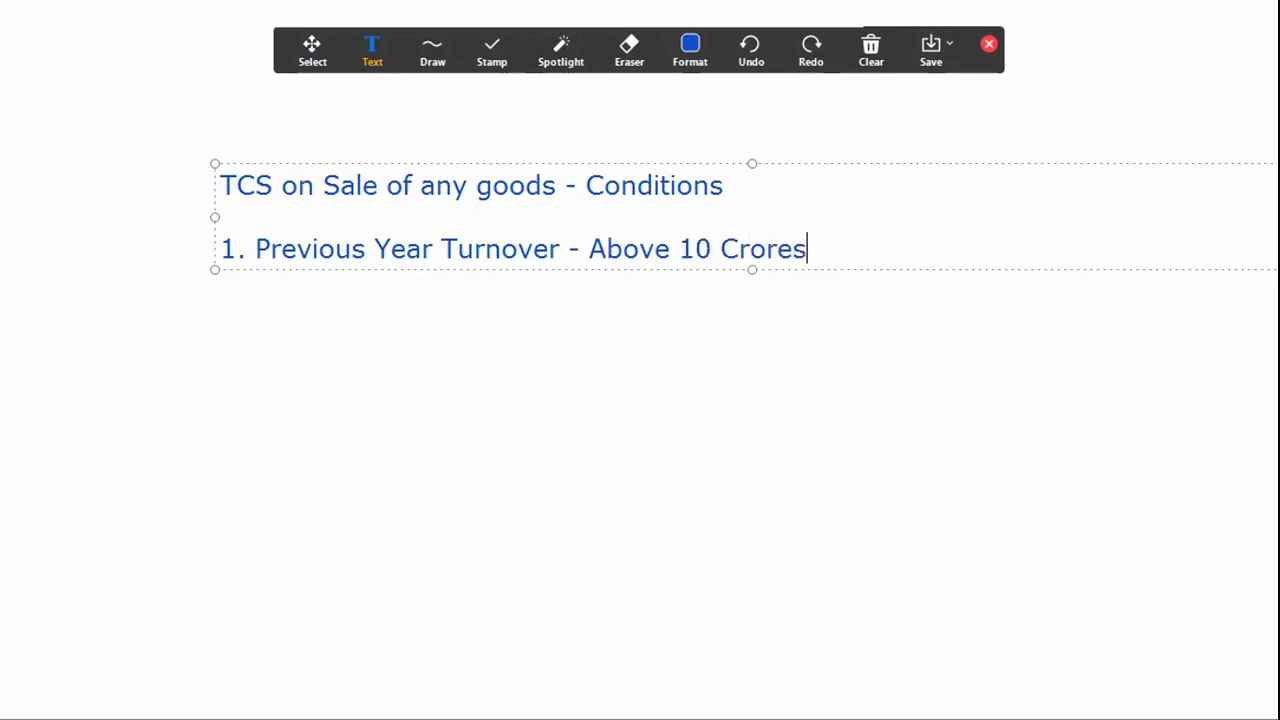
Add the second condition, "2. Collections from a particular Customer during the Year crossing 50 Lakhs.".
key("Return")
type("2. Co")
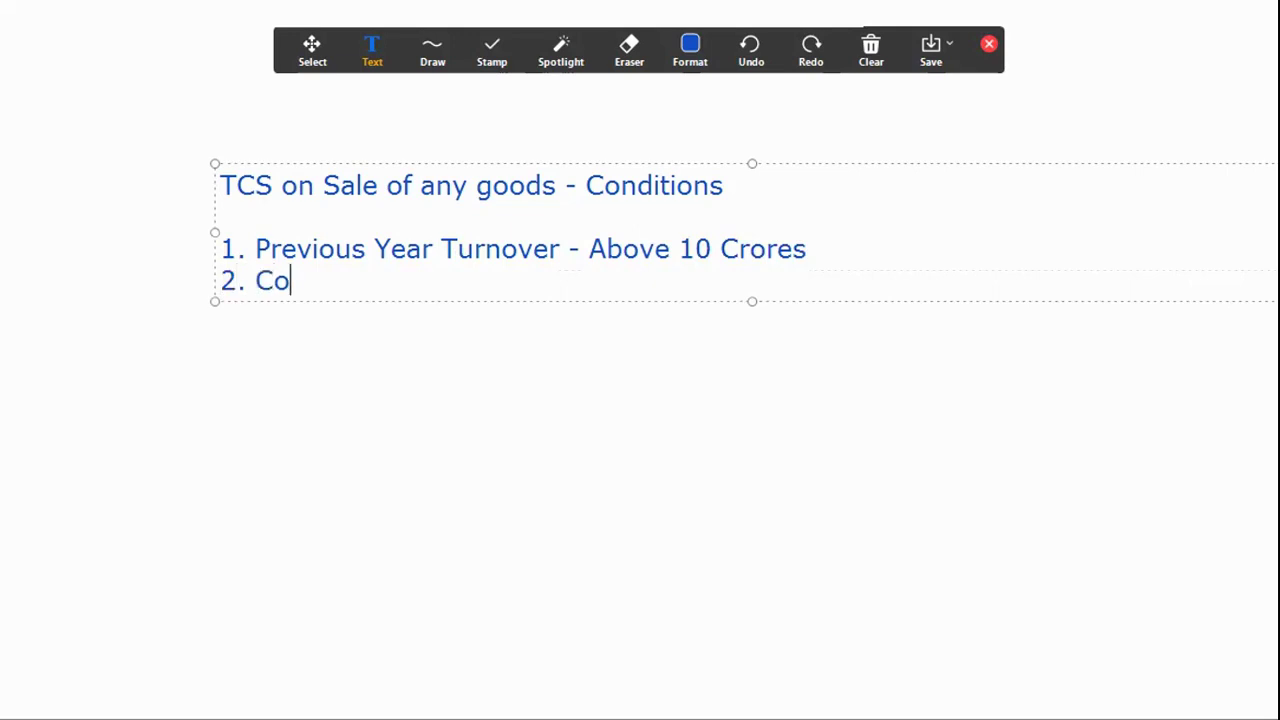
type("llections fr")
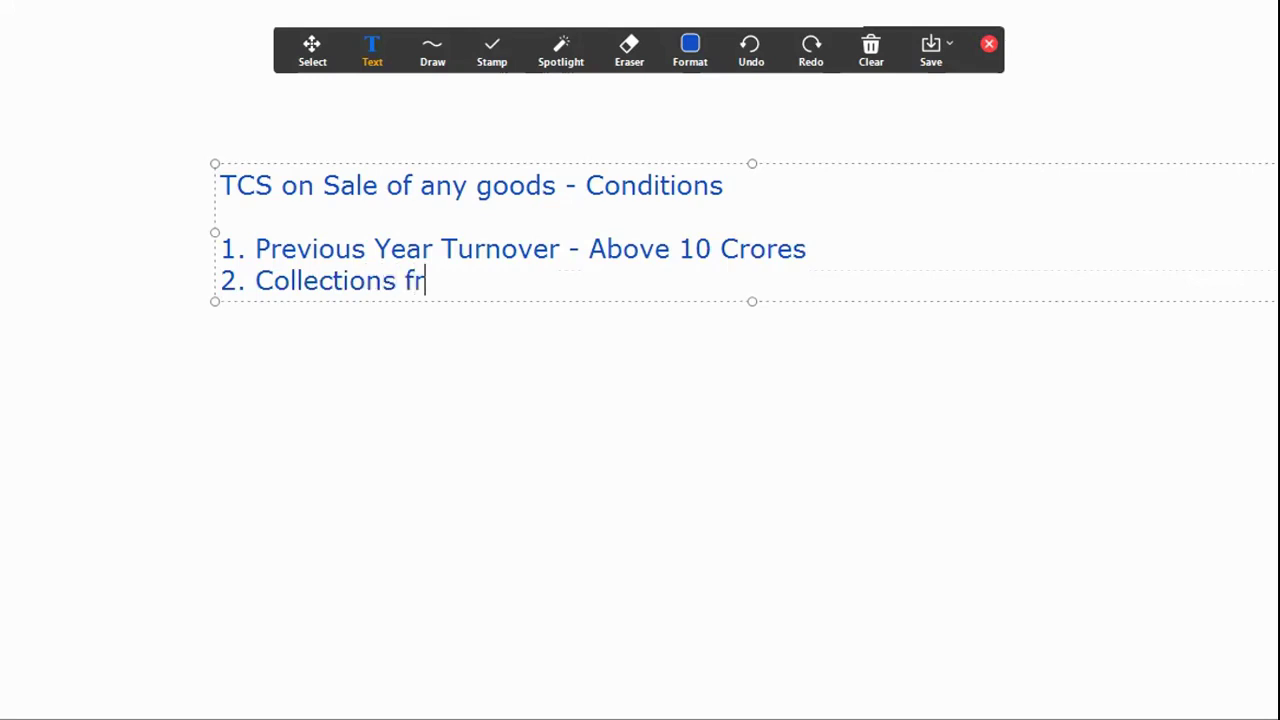
type("om a parti")
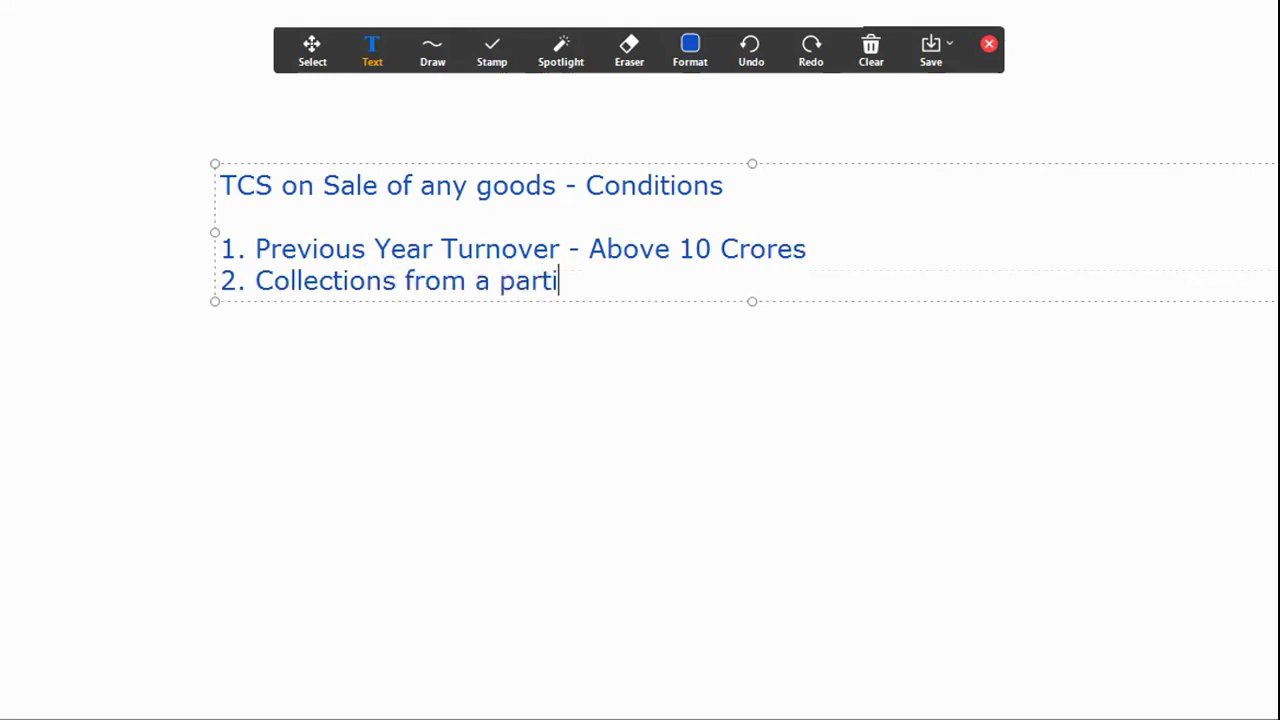
type("cular Customer ")
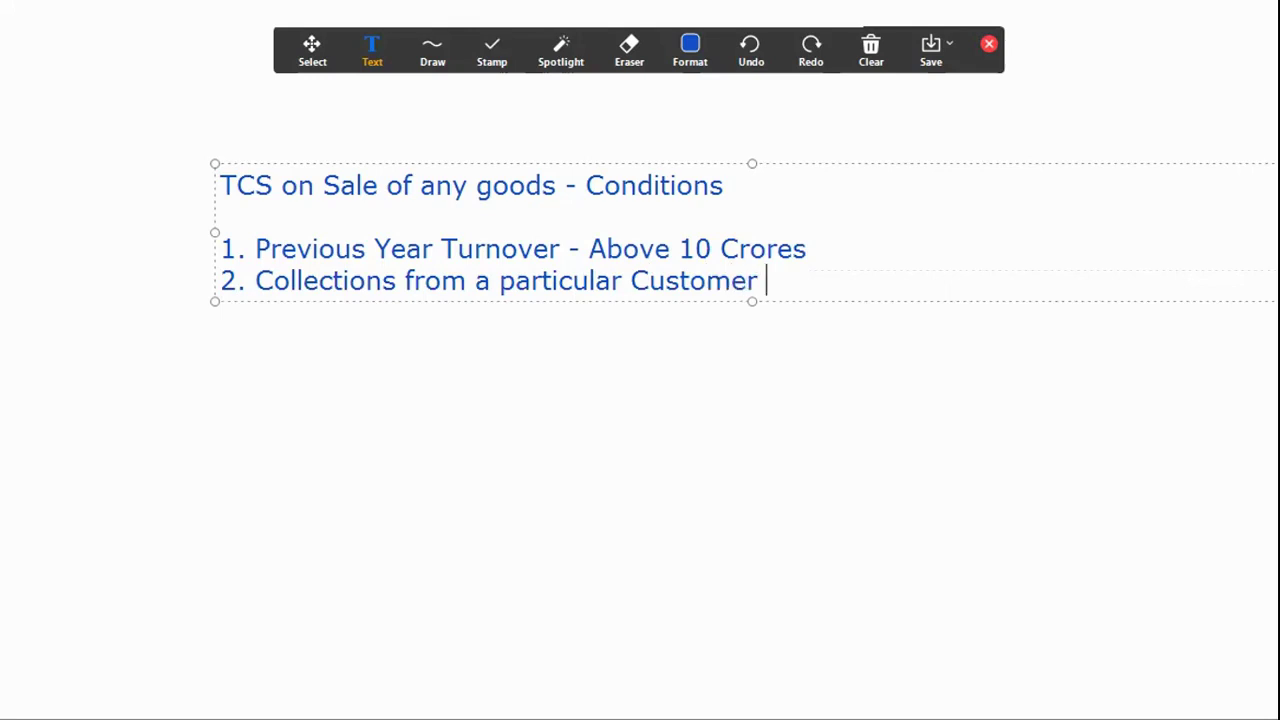
type("during the Year")
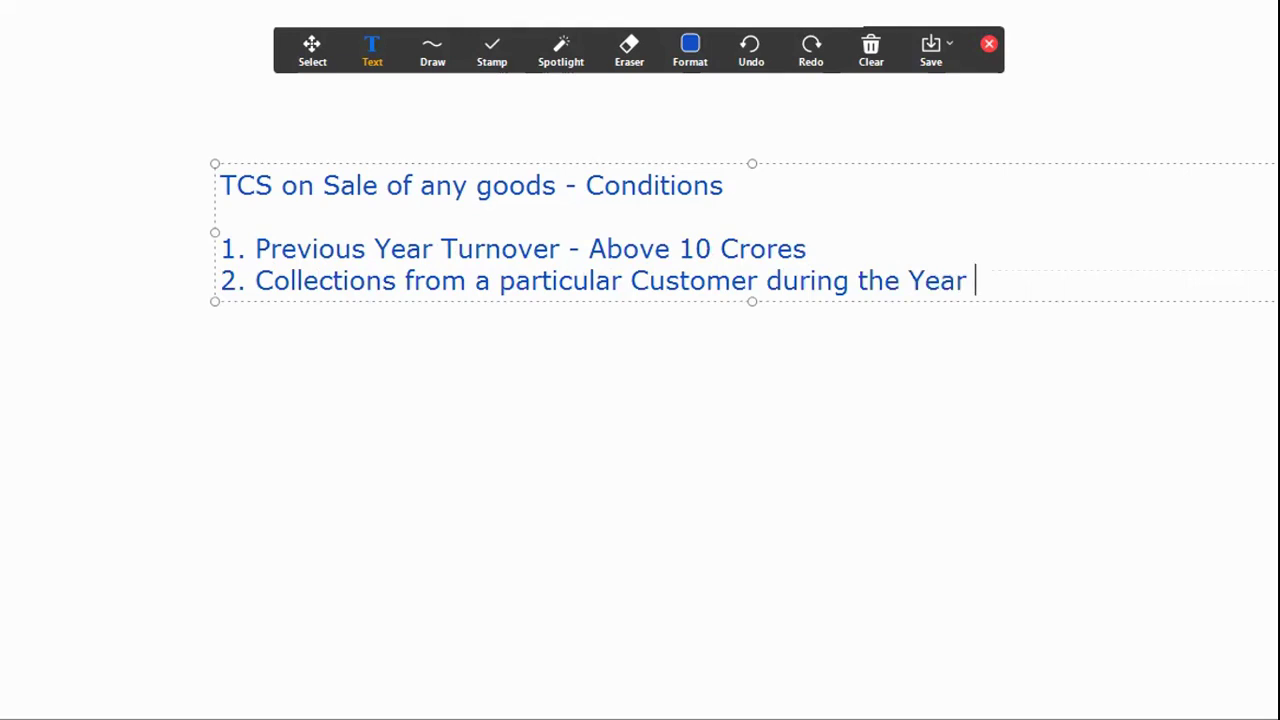
type("crossing 50 Lakhs.")
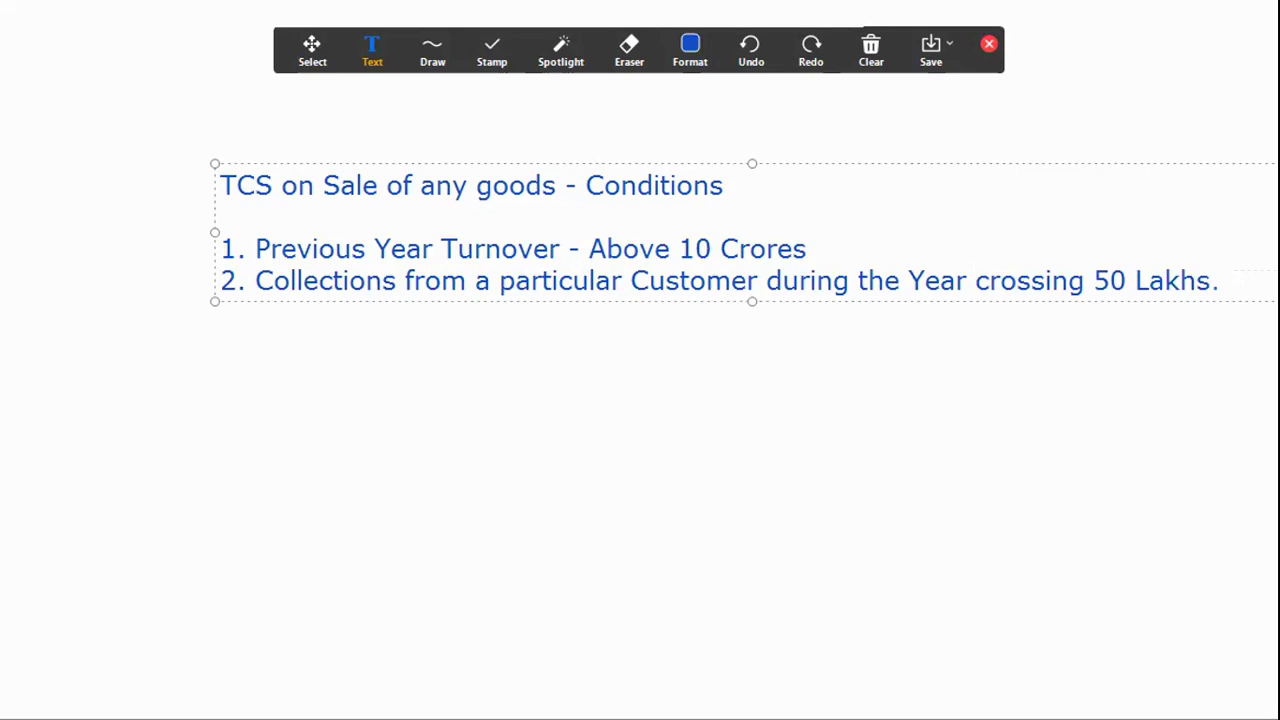
Leave a blank line below the two conditions and begin a new paragraph with "Therefore".
key("Return")
key("Return")
type("Therefore")
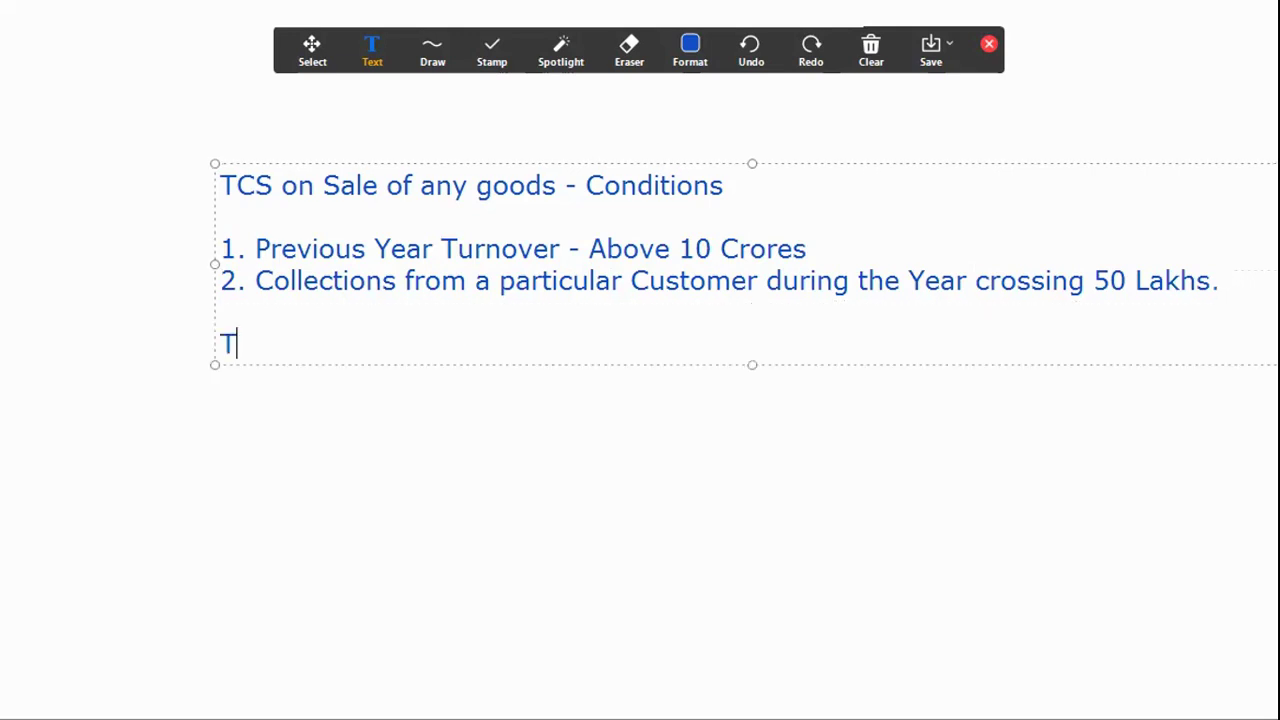
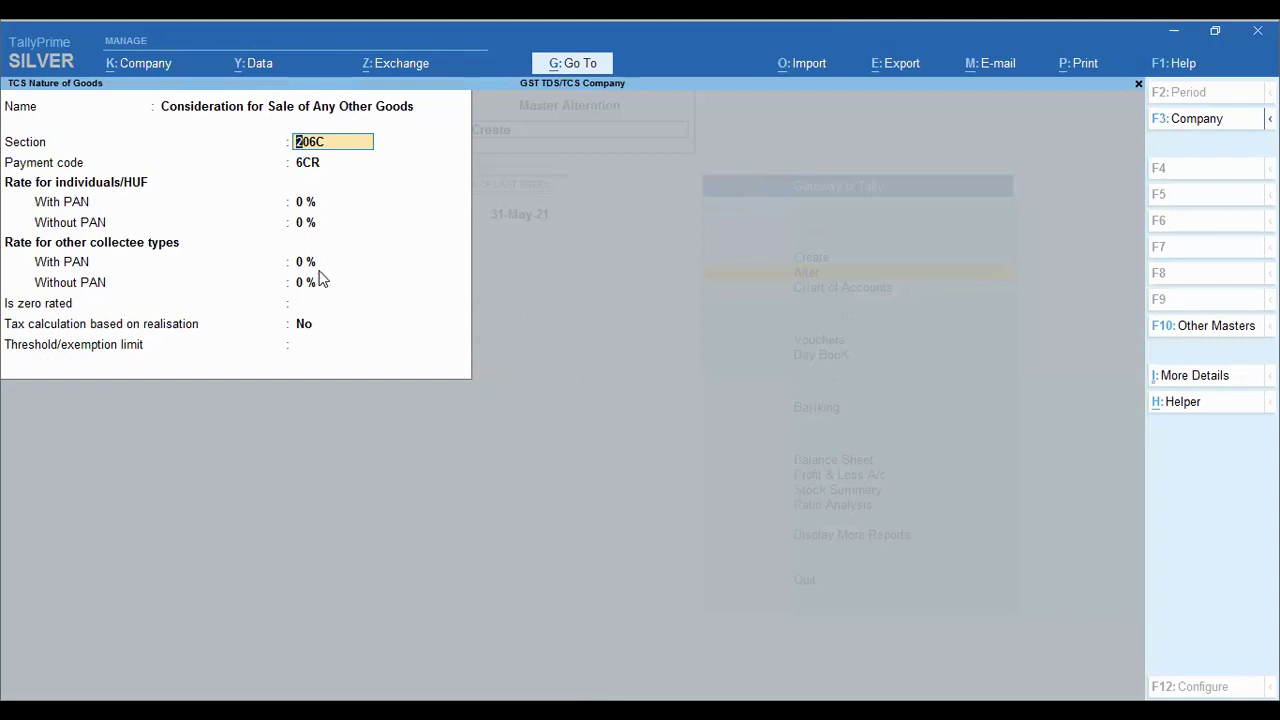
Back in TallyPrime, reselect Consideration for Sale of Any Other Goods as the master's name from the predefined list.
left_click(366, 114)
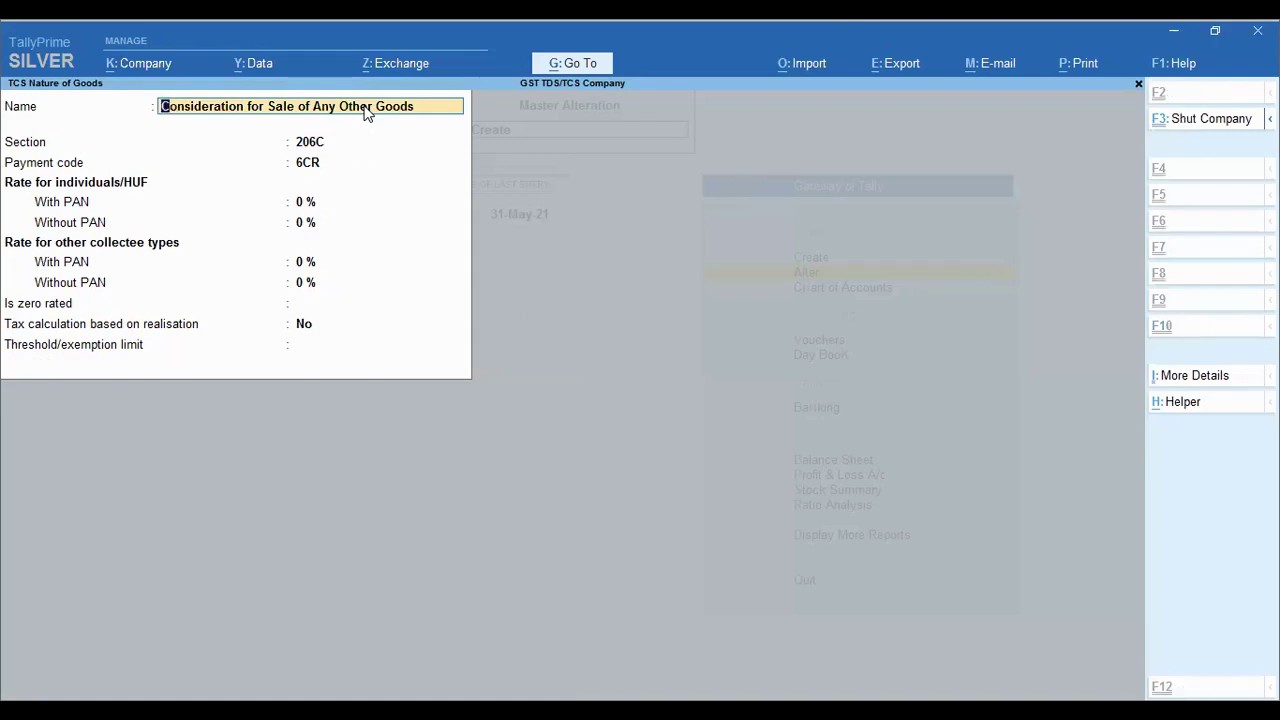
left_click(1177, 408)
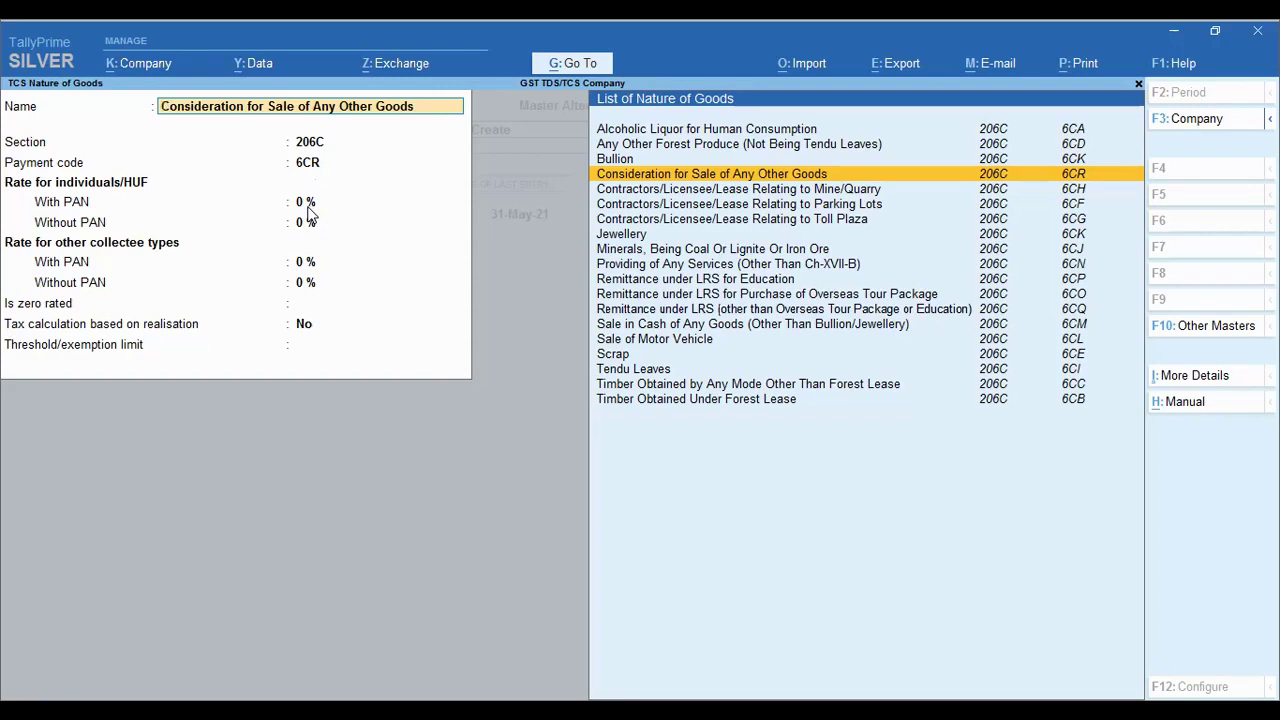
key("Return")
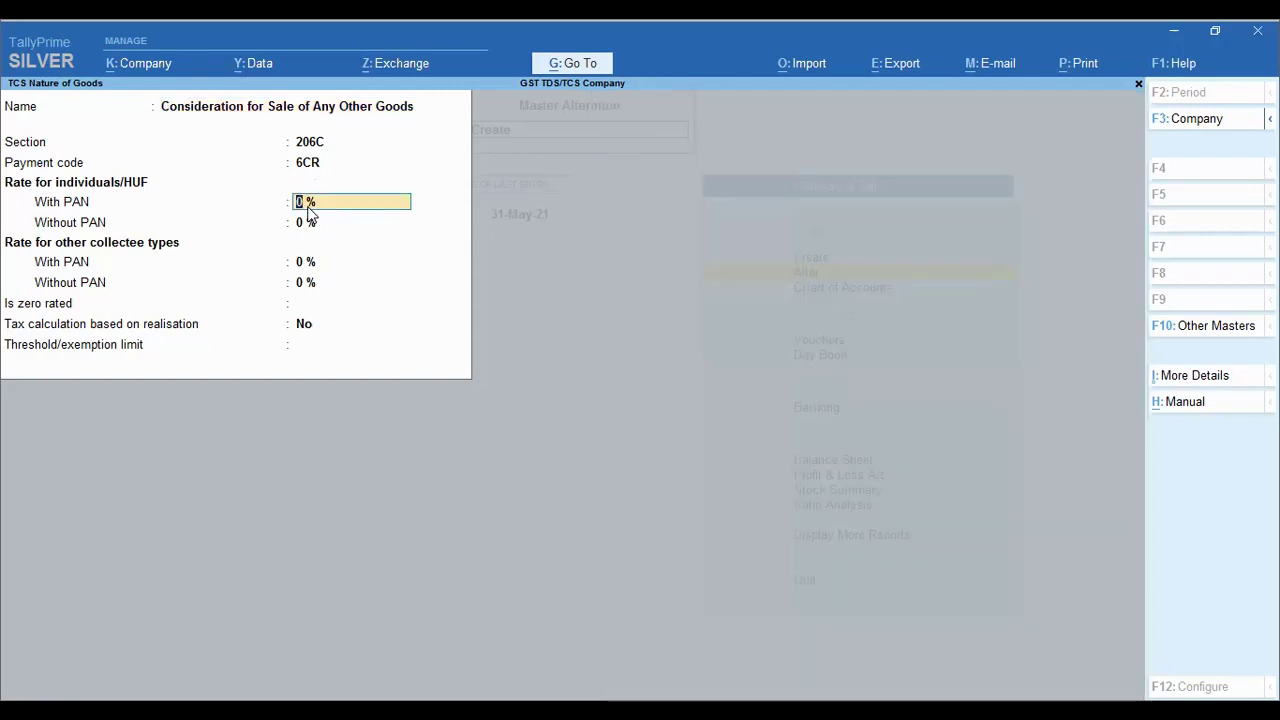
Set the TCS rates with and without PAN to 0.1% for both individuals/HUF and other collectee types.
type(".1")
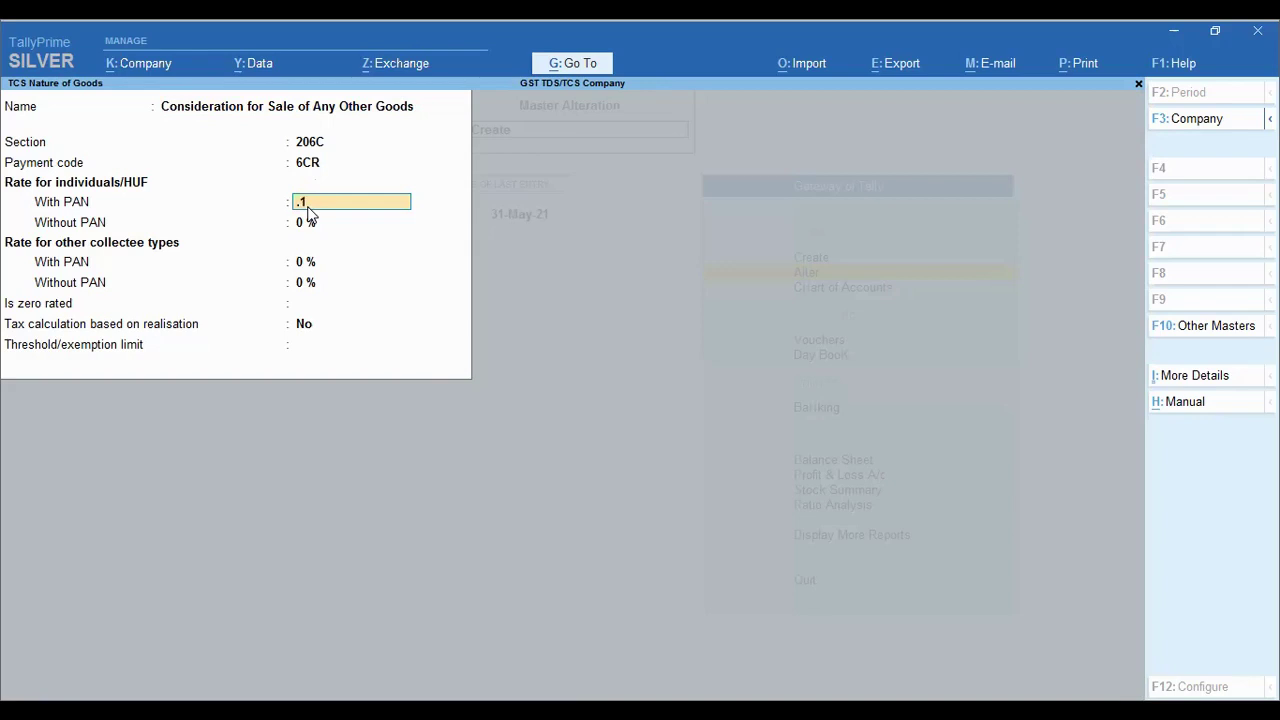
key("Return")
type(".1")
key("Return")
key("Return")
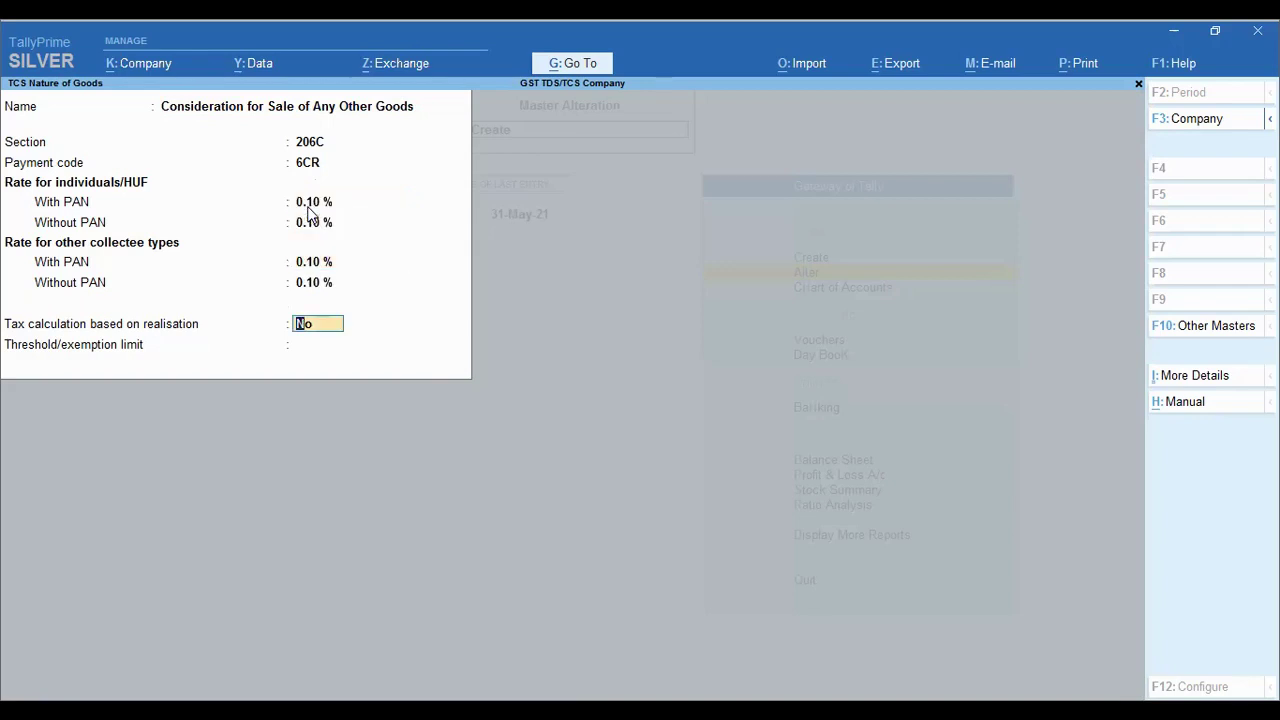
Enable tax calculation based on realisation and set the threshold/exemption limit to 50,00,000.
key("BackSpace")
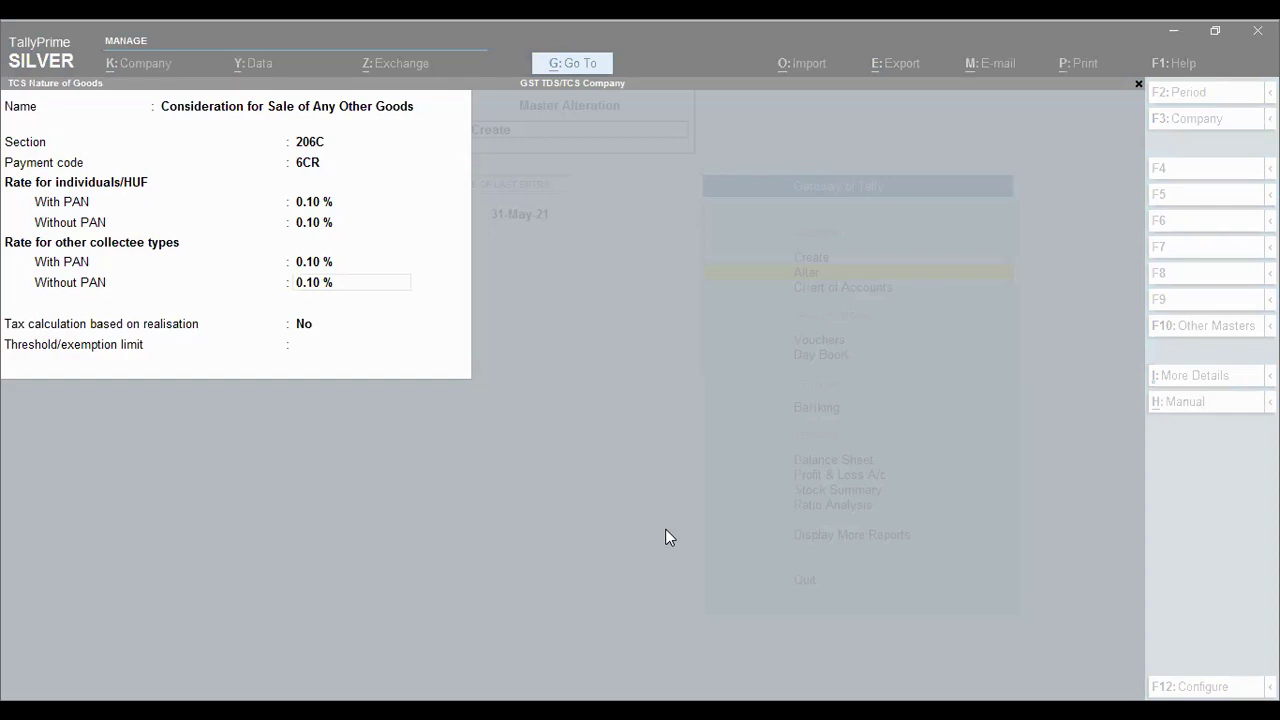
left_click(432, 319)
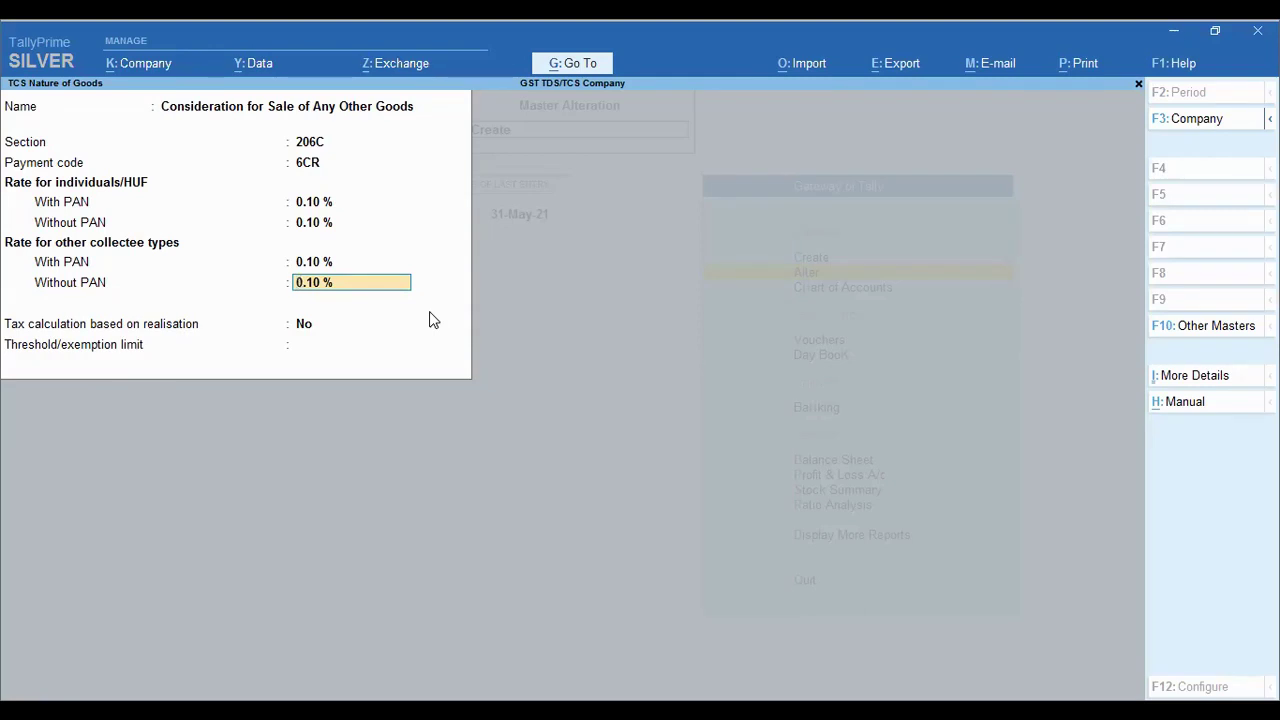
key("Return")
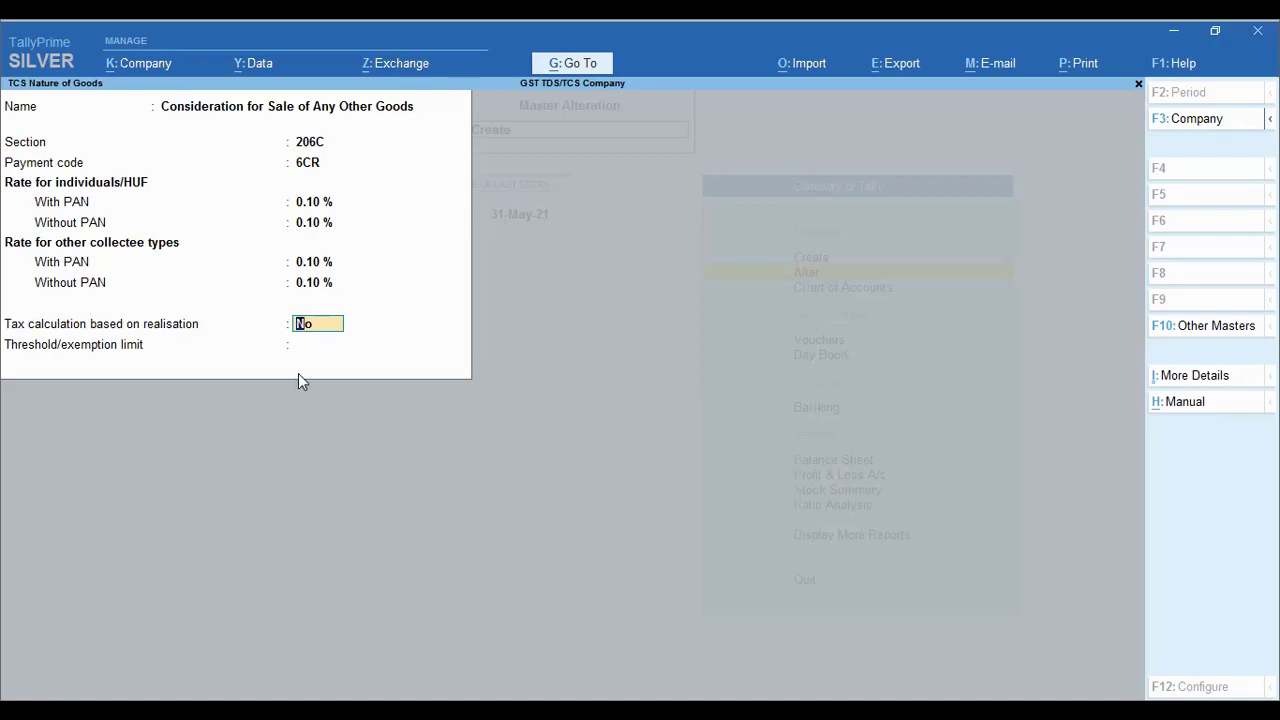
type("y")
key("Return")
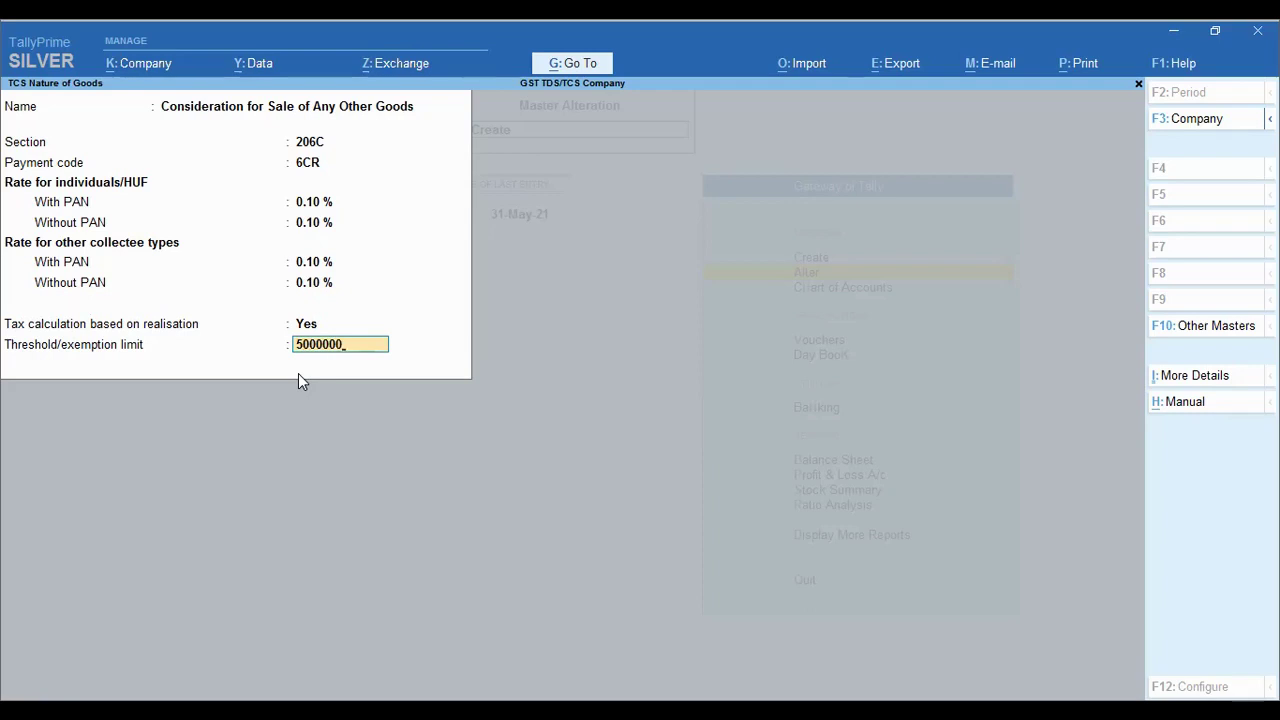
key("Return")
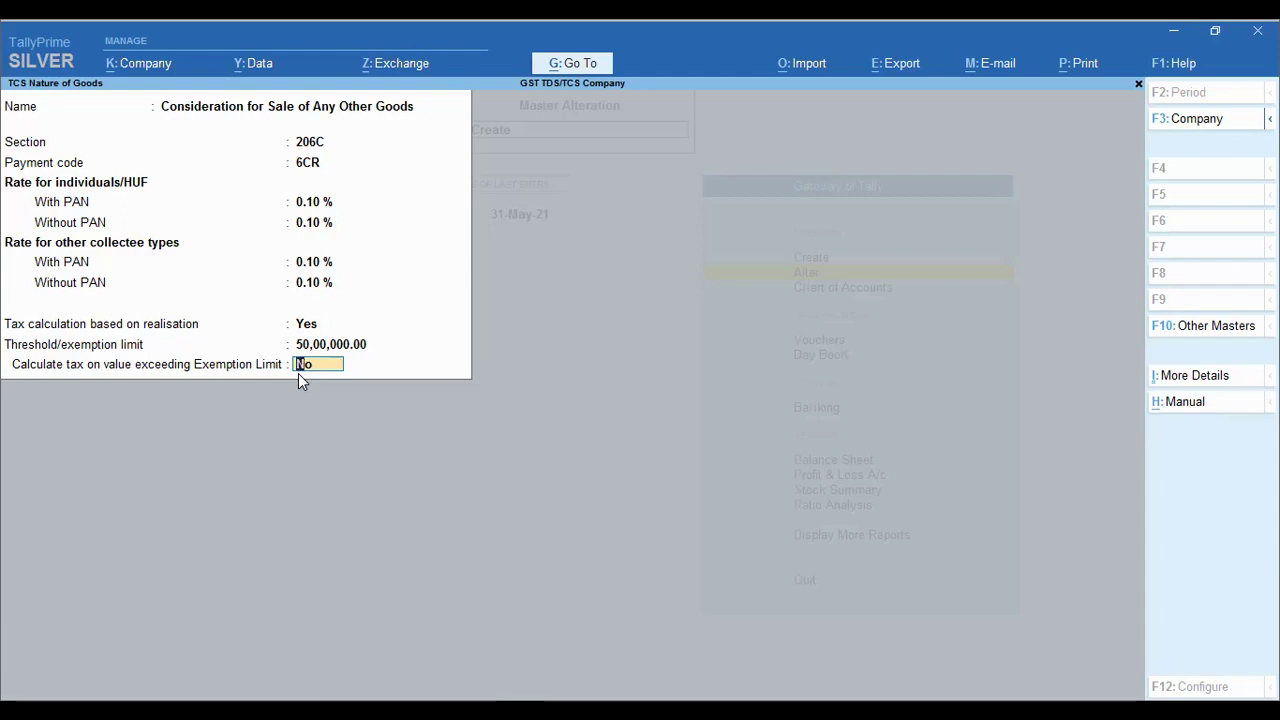
Turn on tax calculation for value exceeding the exemption limit and save the nature of goods master.
type("y")
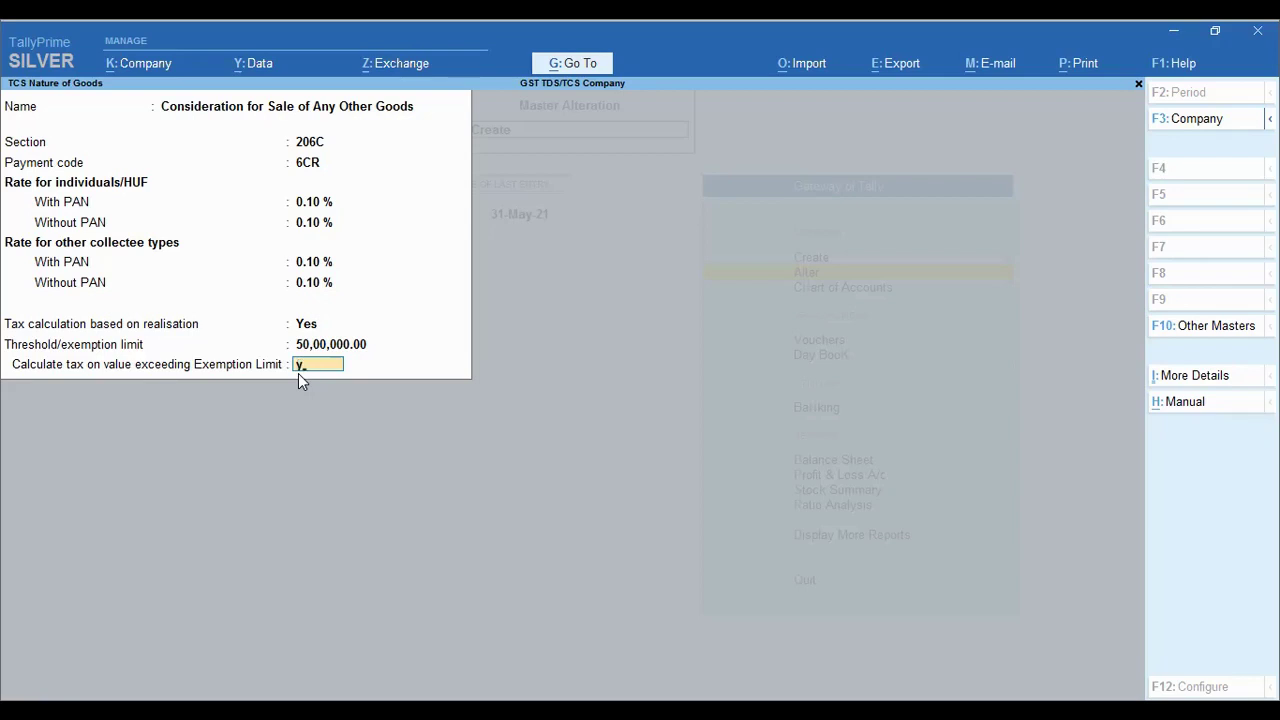
key("Return")
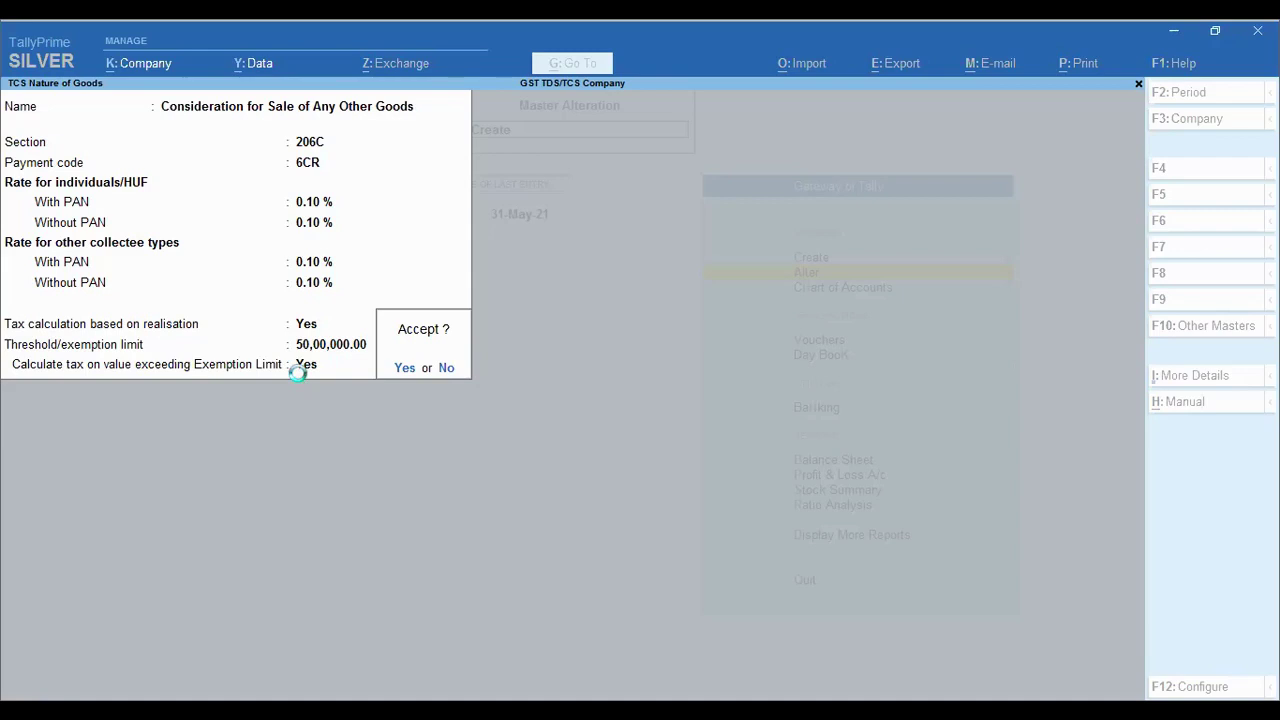
key("Return")
key("Escape")
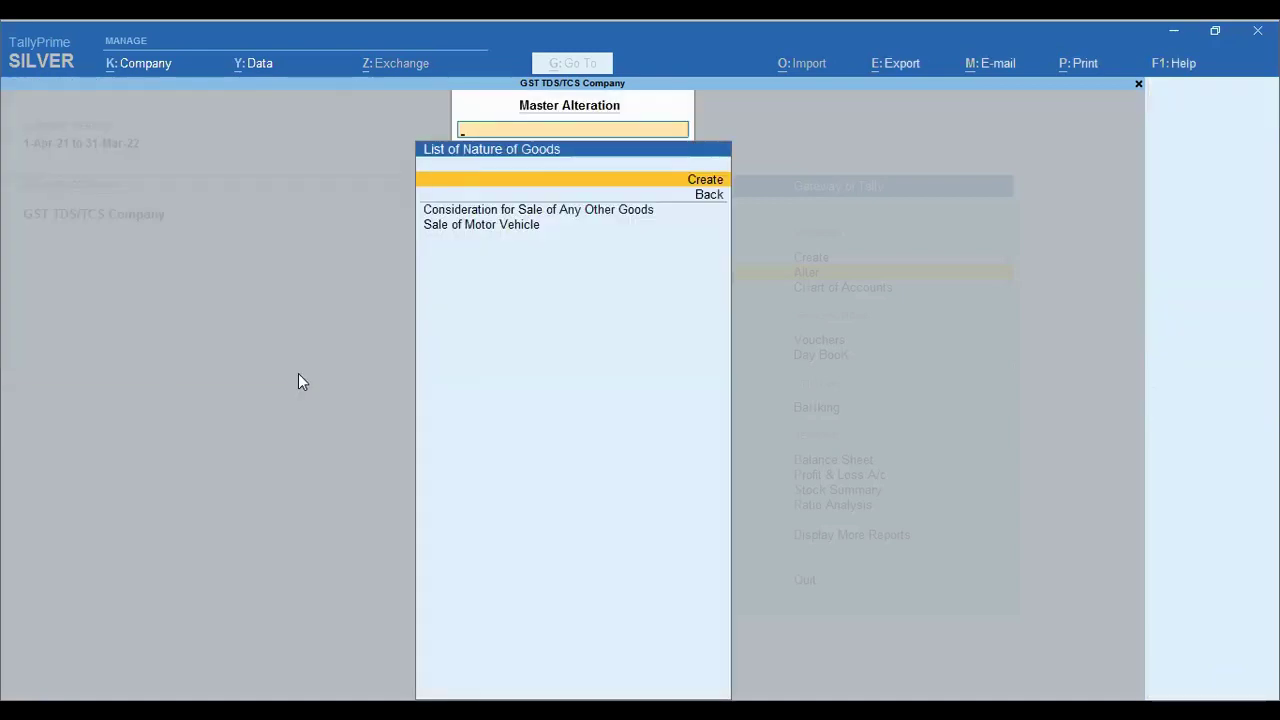
Open the Sale of Motor Vehicle nature of goods master to check its settings, then quit without saving.
key("Down")
key("Down")
key("Down")
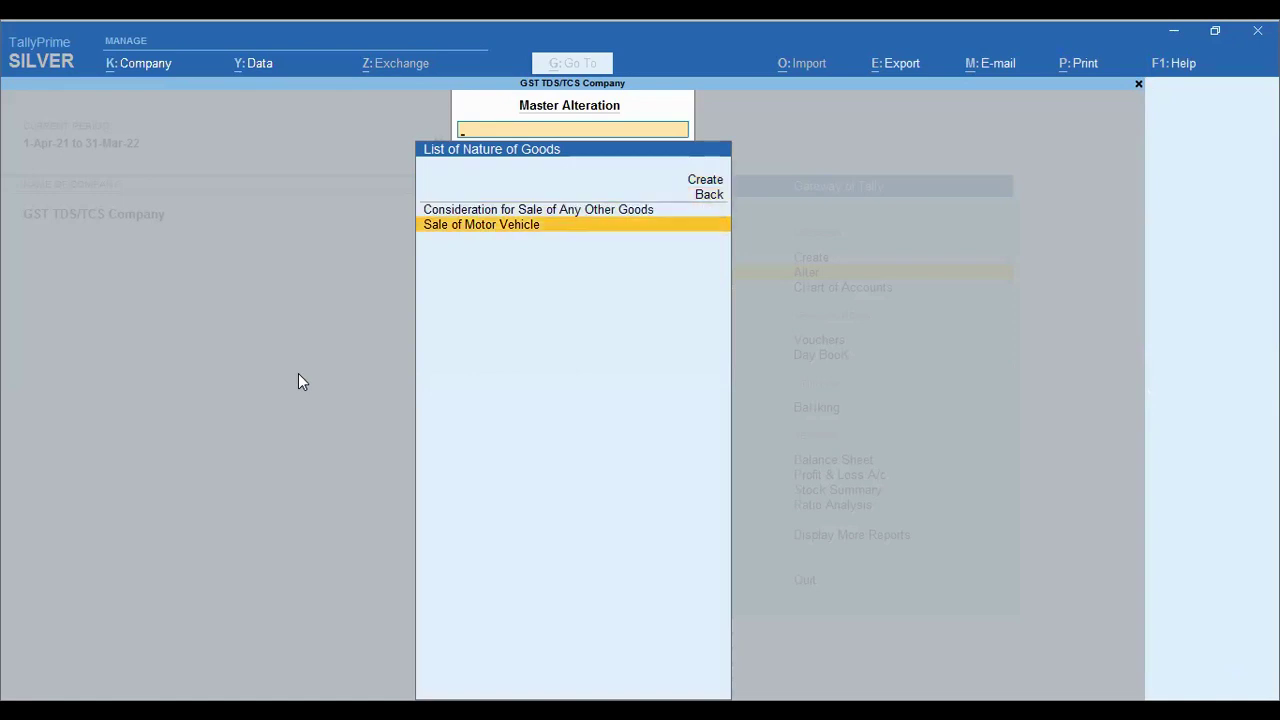
key("Return")
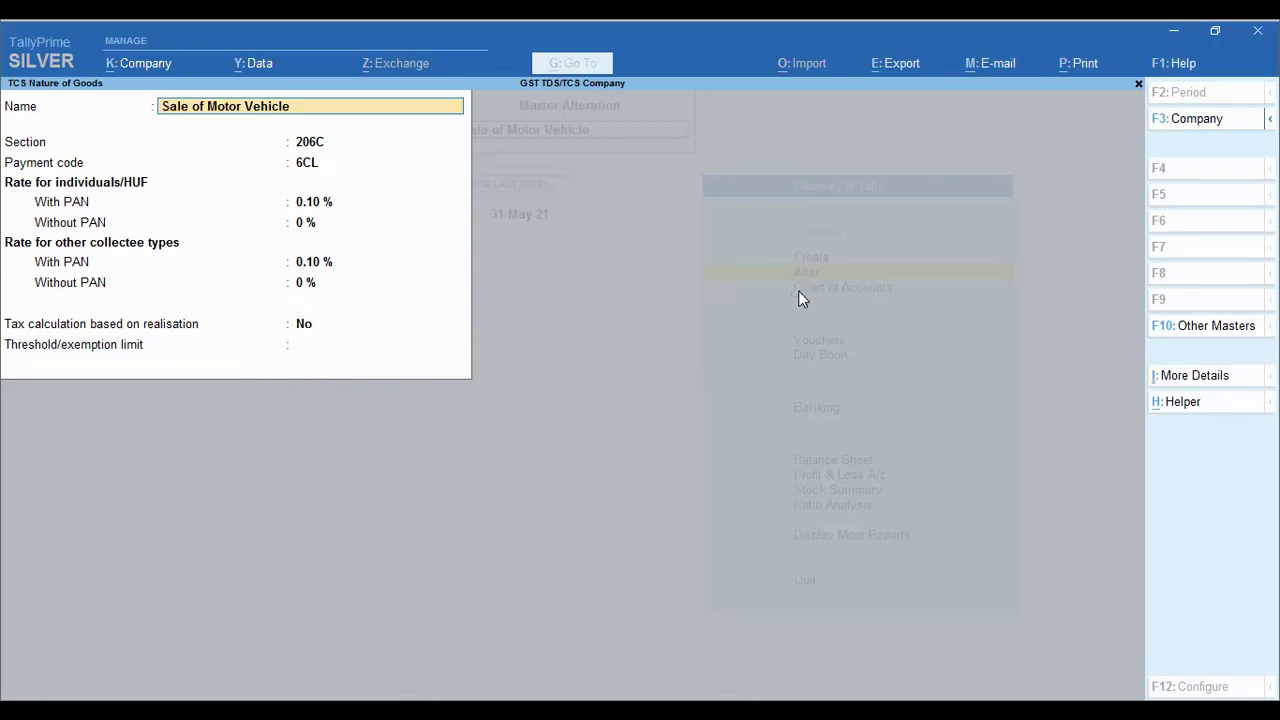
key("BackSpace")
key("Escape")
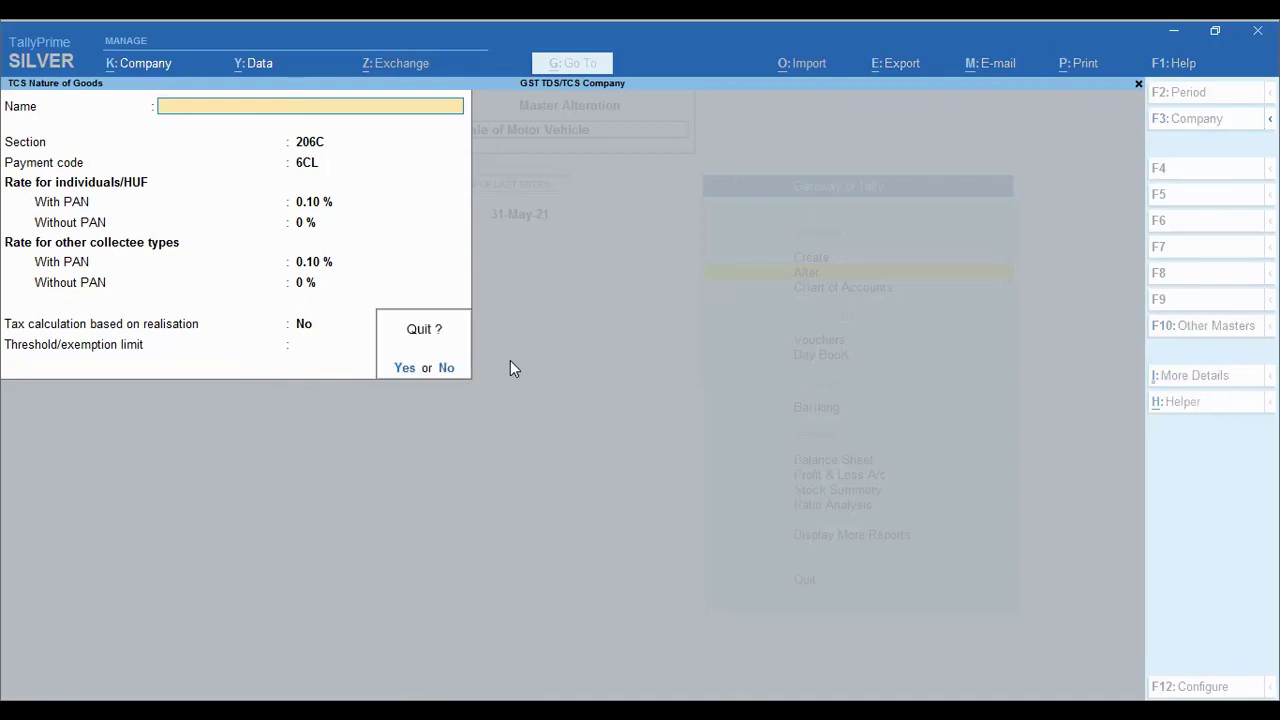
key("y")
Review the Consideration for Sale of Any Other Goods master and return to the Gateway of Tally.
key("Up")
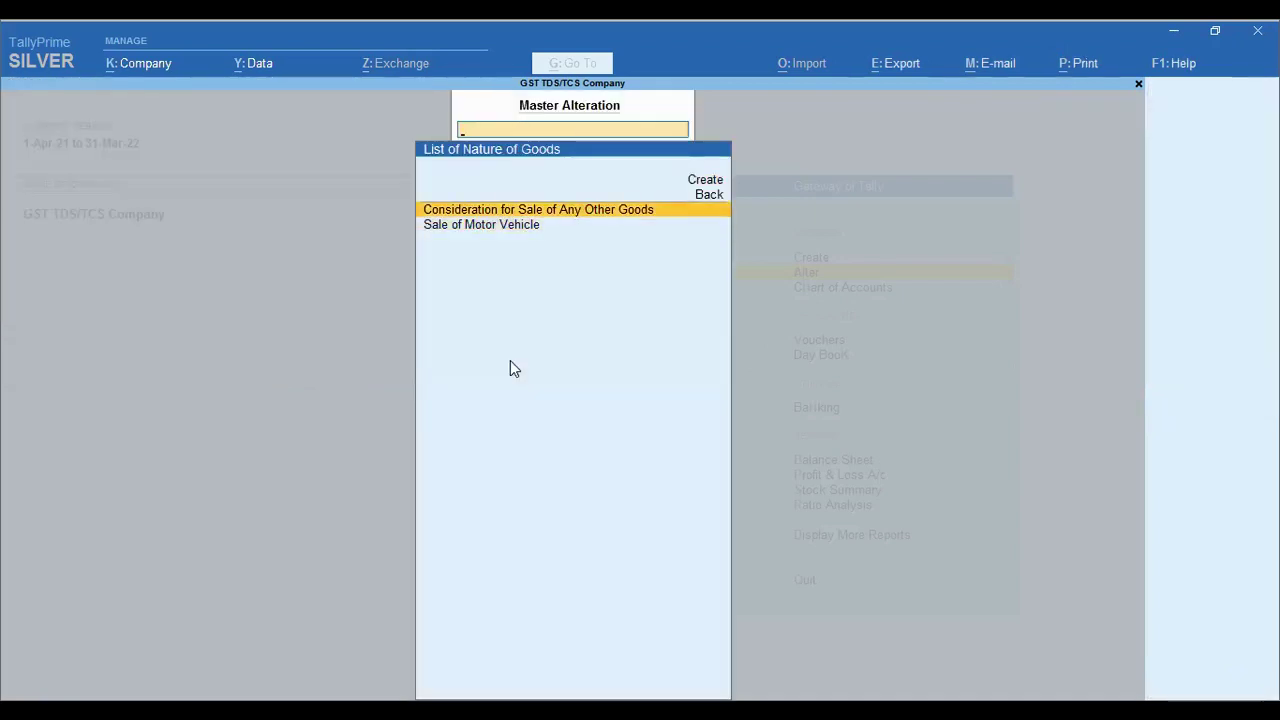
key("Return")
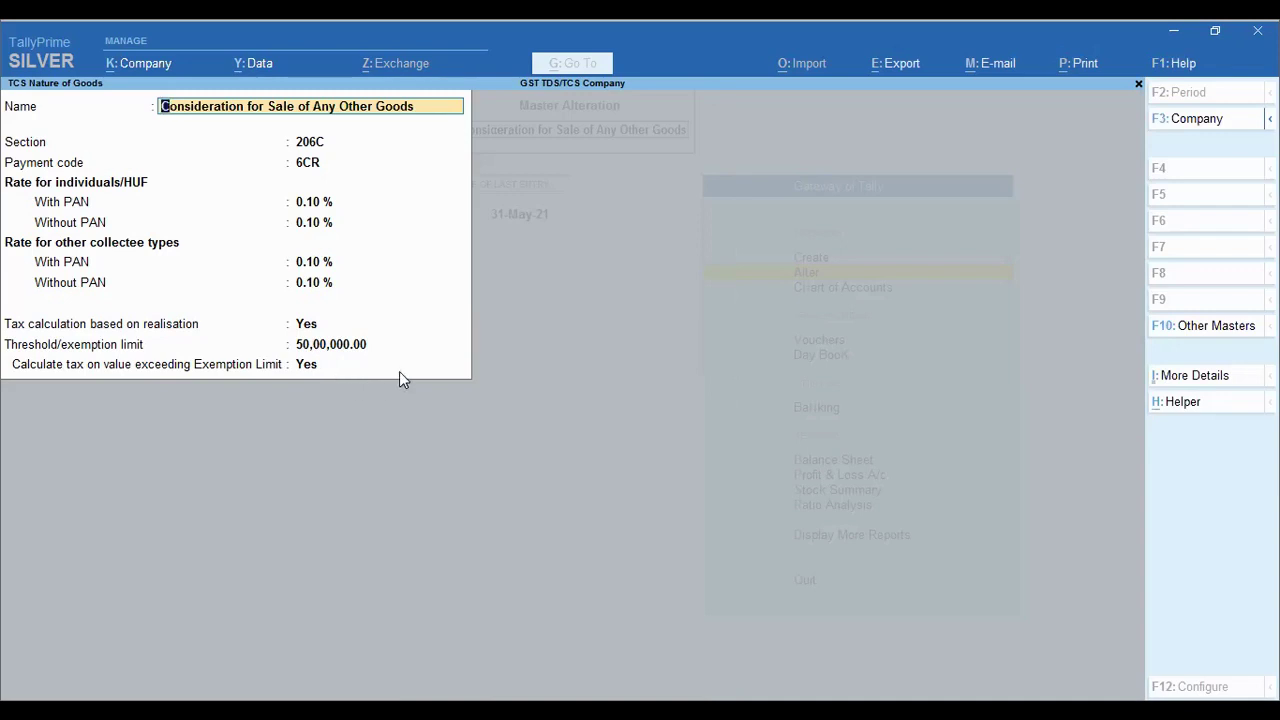
key("Escape")
key("Escape")
key("Escape")
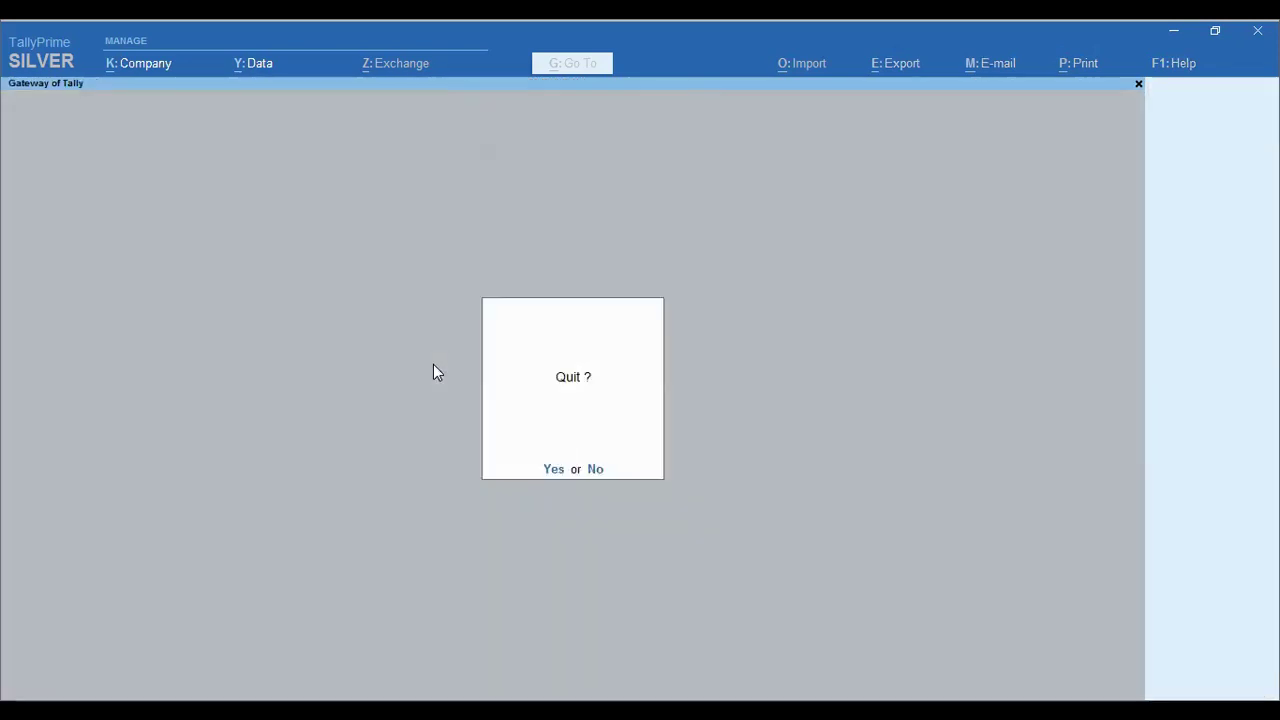
key("n")
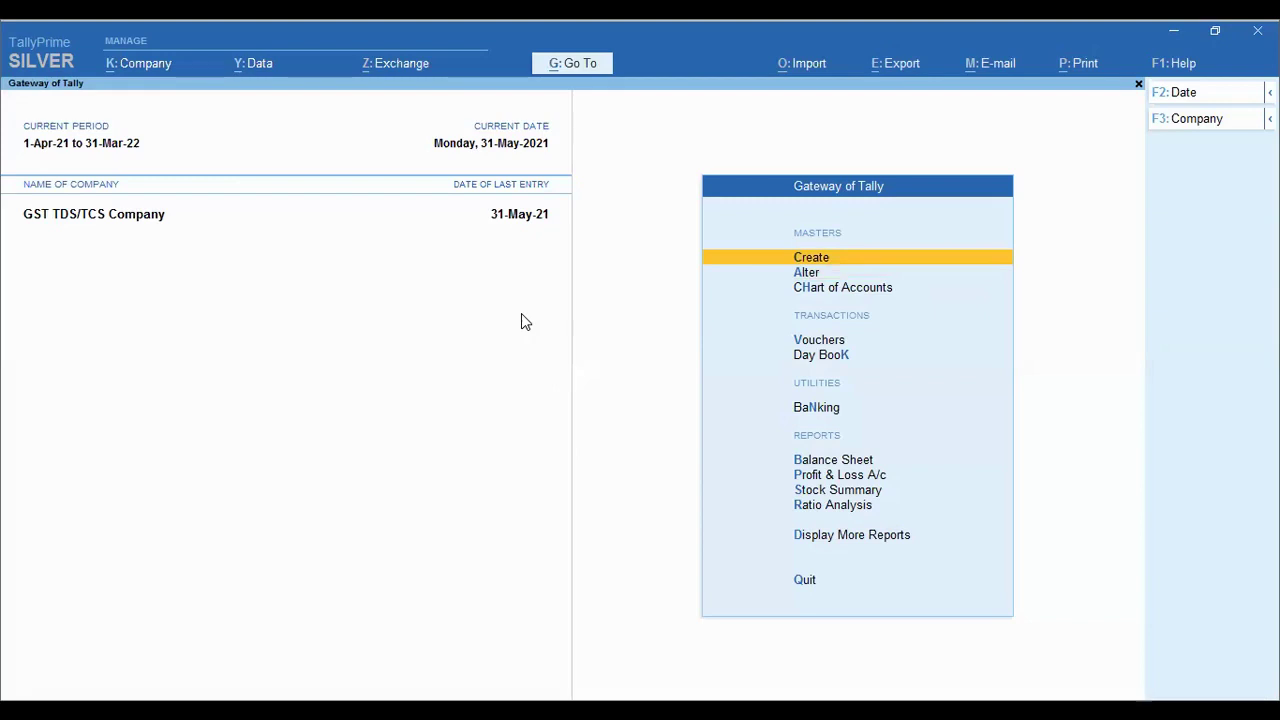
Start a sales voucher with Vehicle Customer as the party and accept the default party details.
key("v")
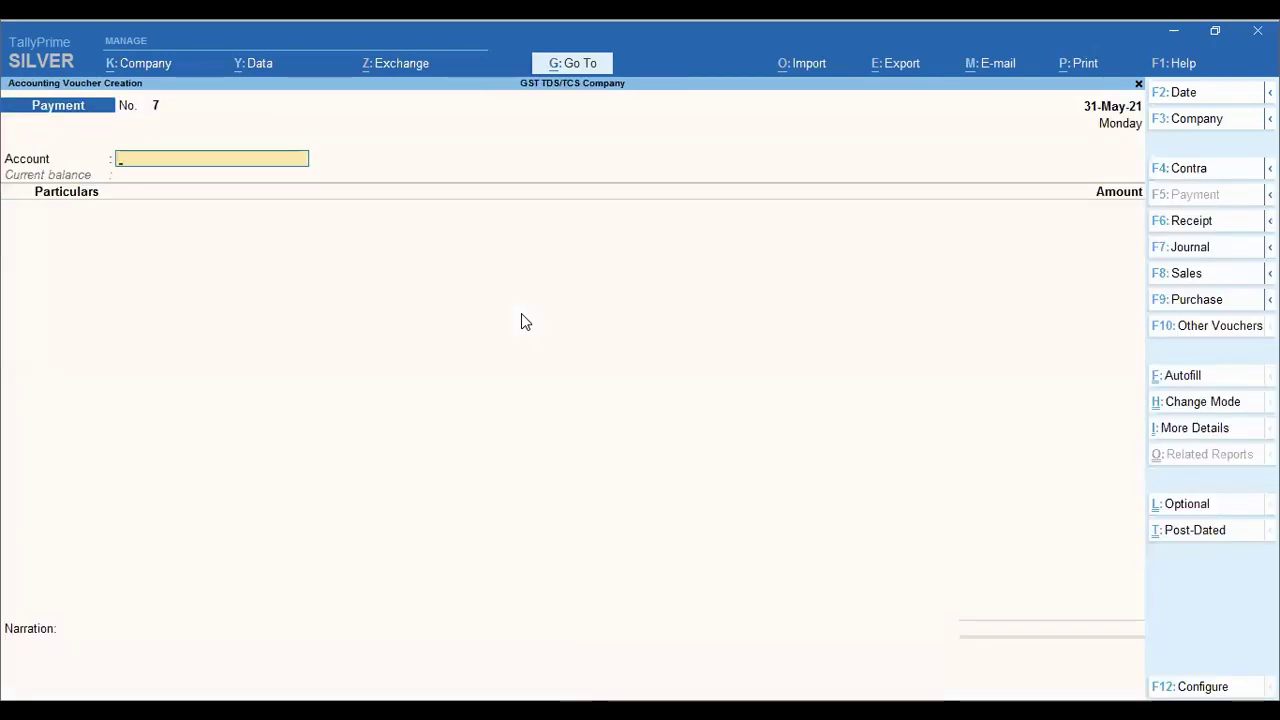
key("F8")
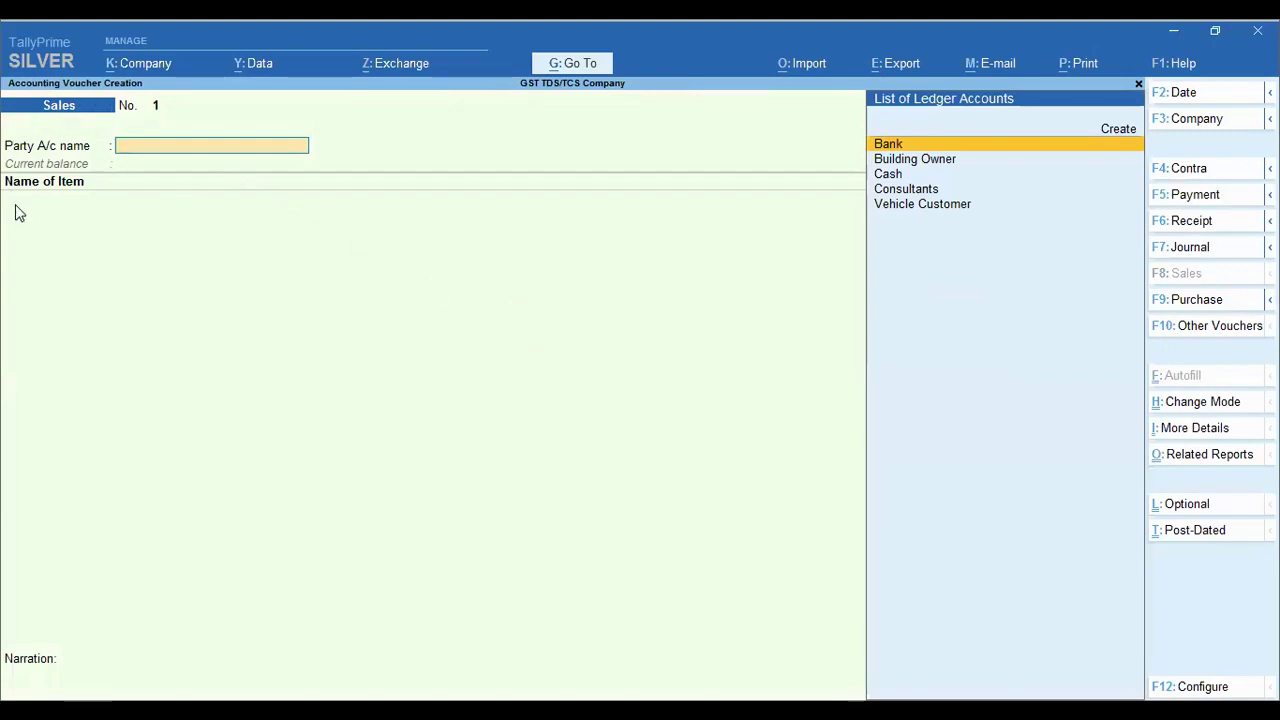
key("Down")
key("Down")
key("Down")
key("Down")
key("Return")
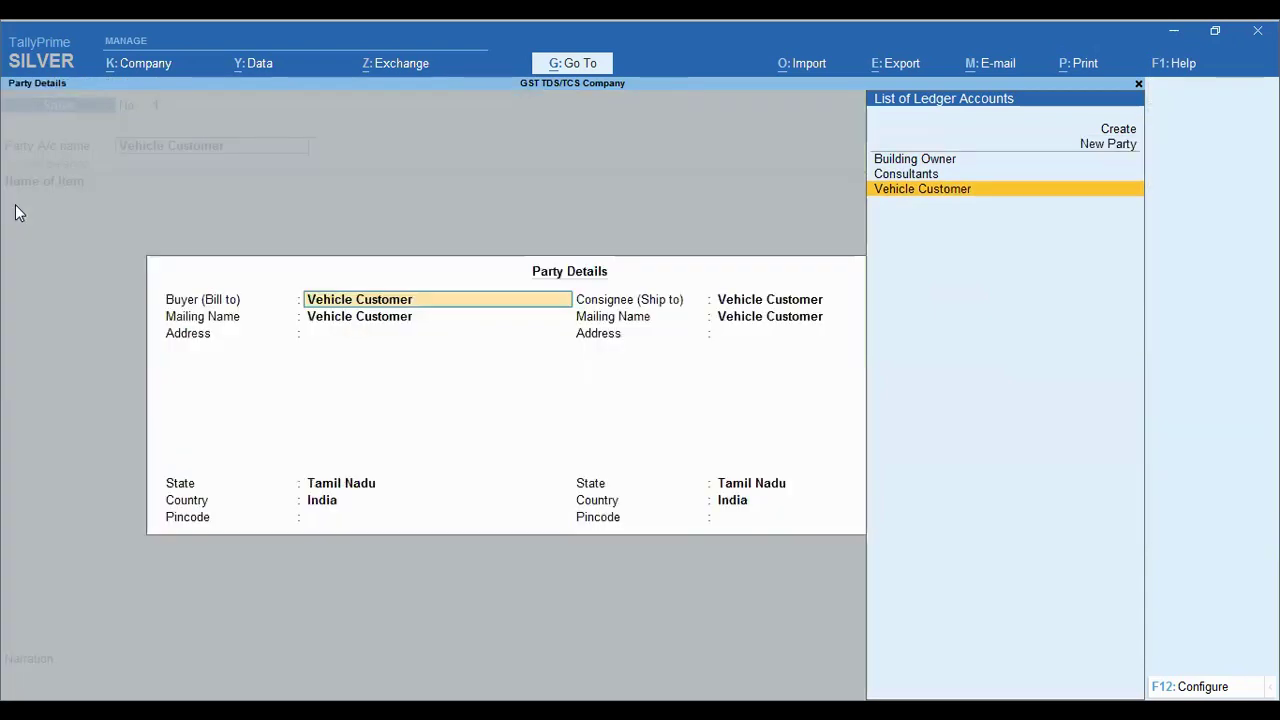
key("ctrl+a")
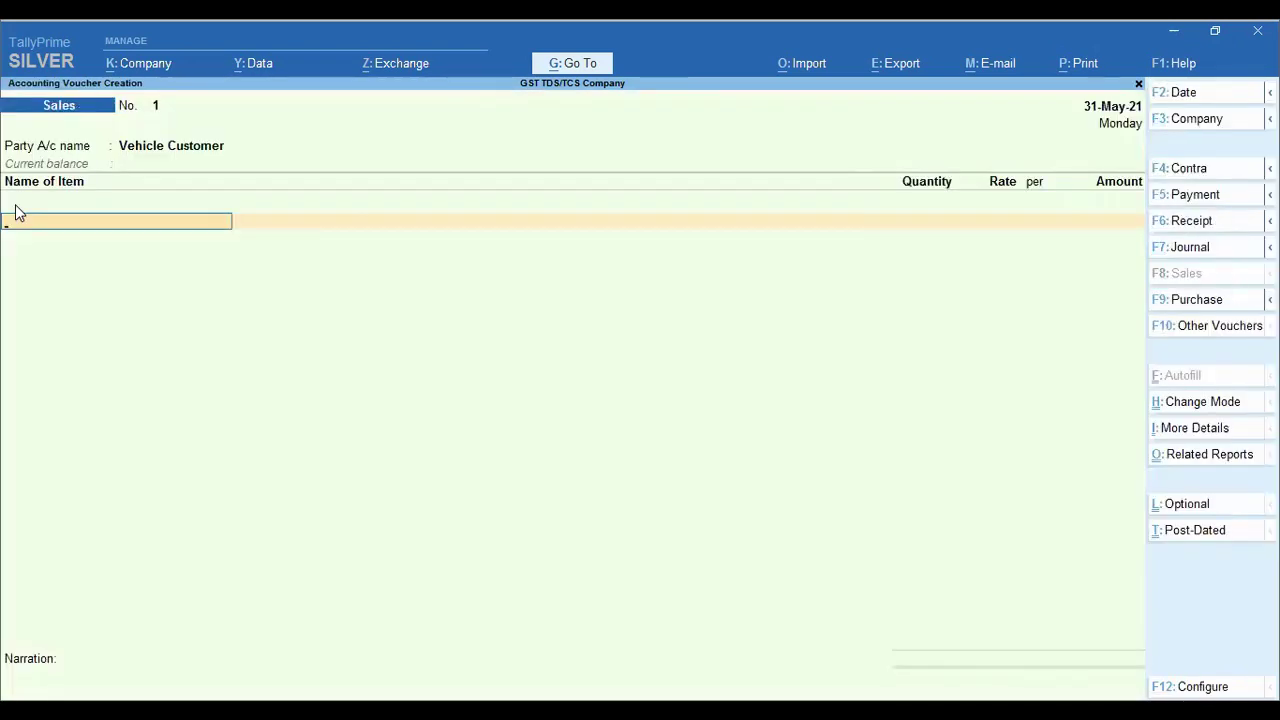
Add the Motor Car stock item to the sales voucher with quantity 10 and rate 10,00,000.
key("Return")
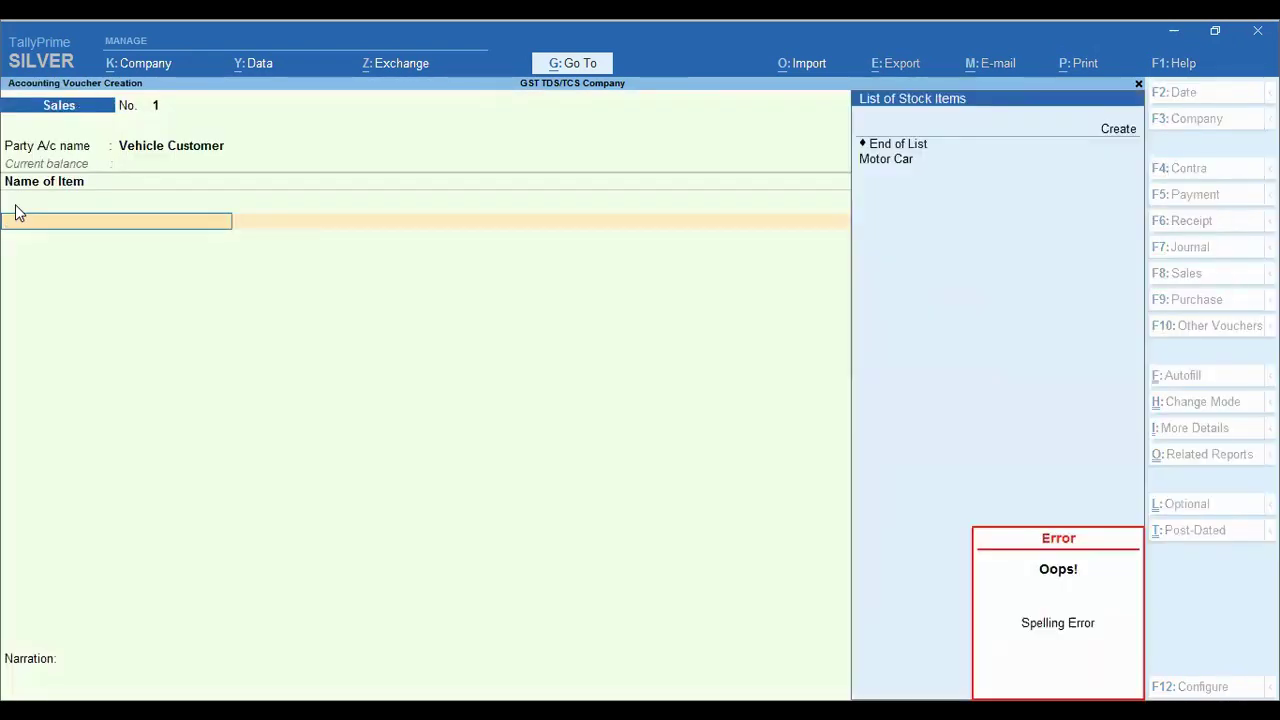
key("Down")
key("Return")
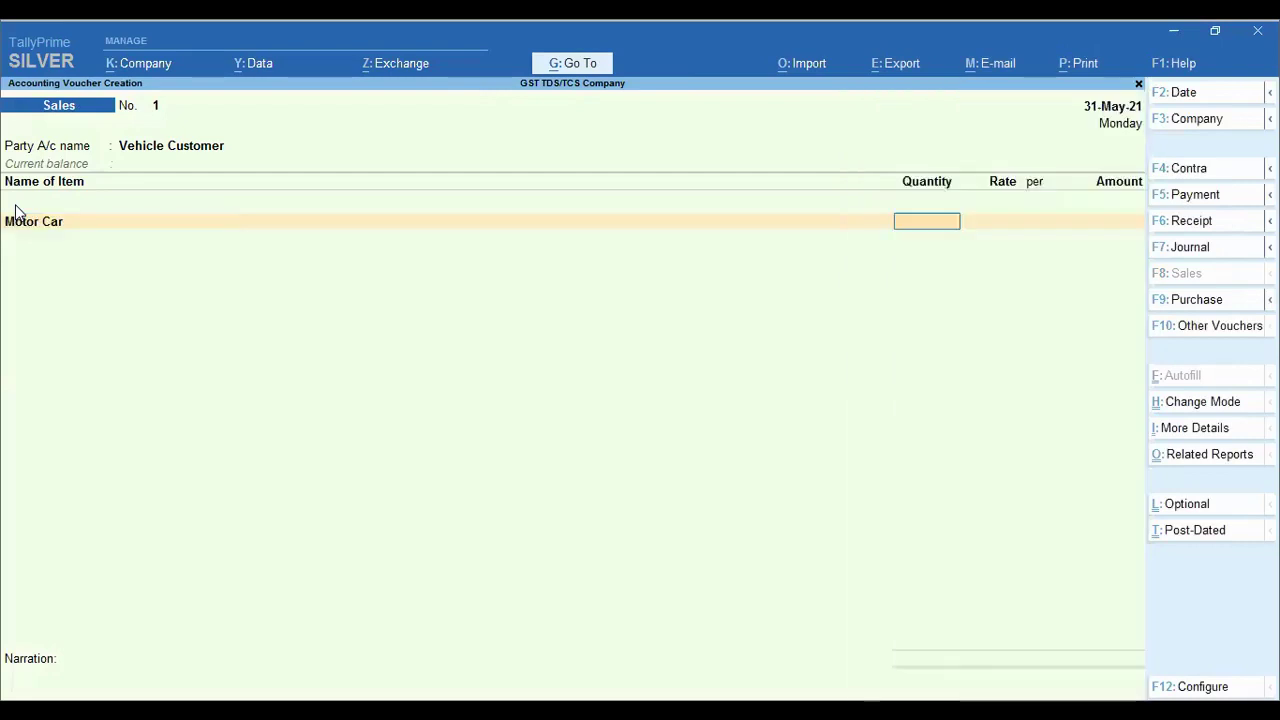
type("10")
key("Return")
key("Return")
type("10,00,000")
key("Return")
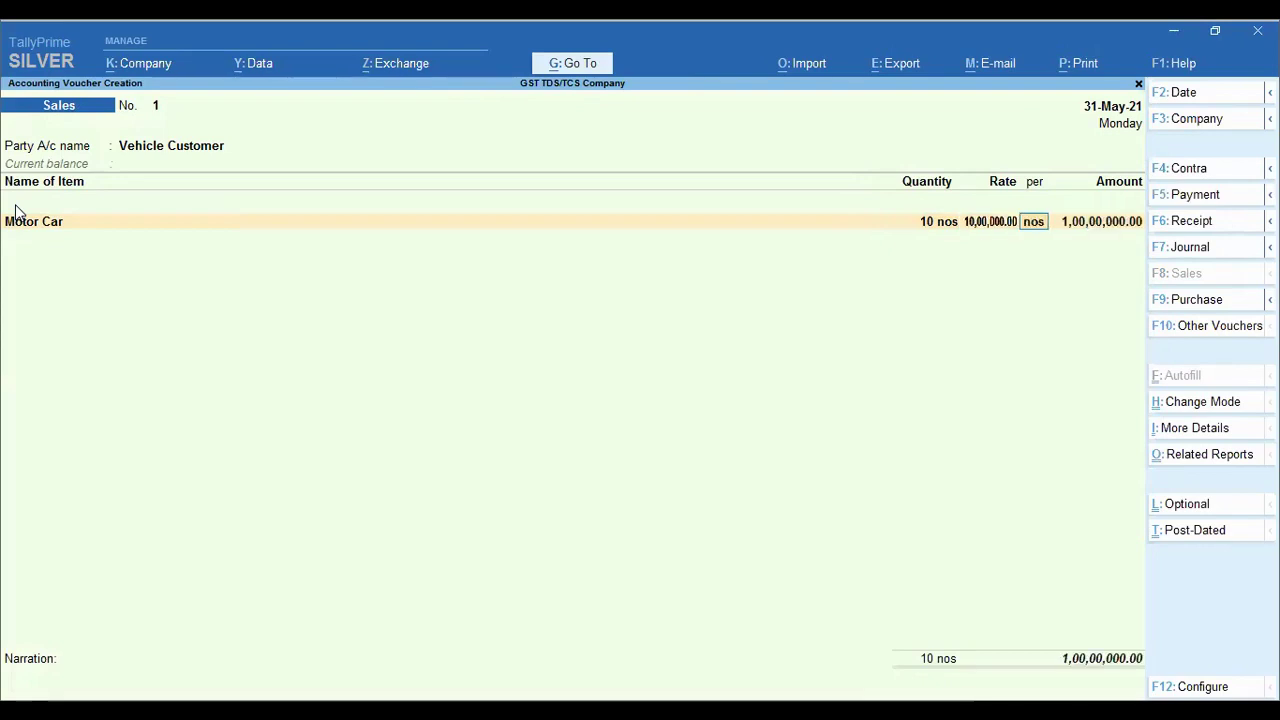
Change the Motor Car rate to 10,000 per nos and accept the line amount.
key("BackSpace")
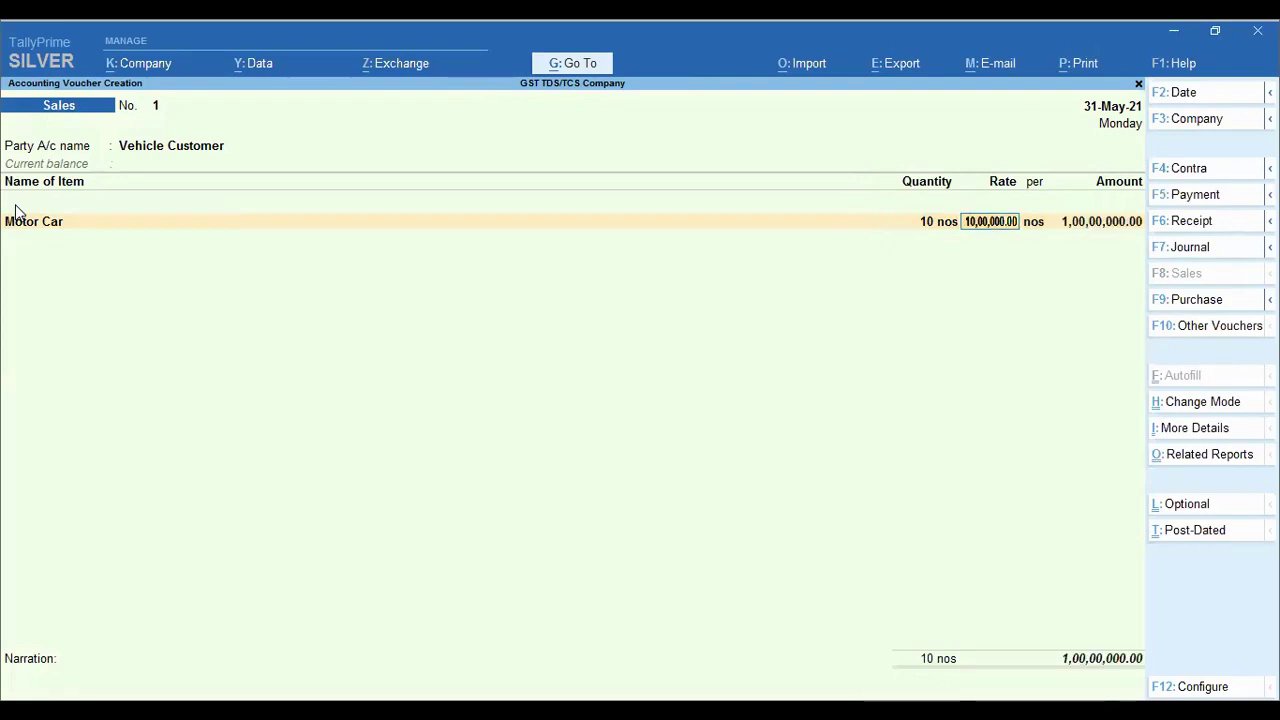
type("10000")
key("Return")
key("Return")
key("Return")
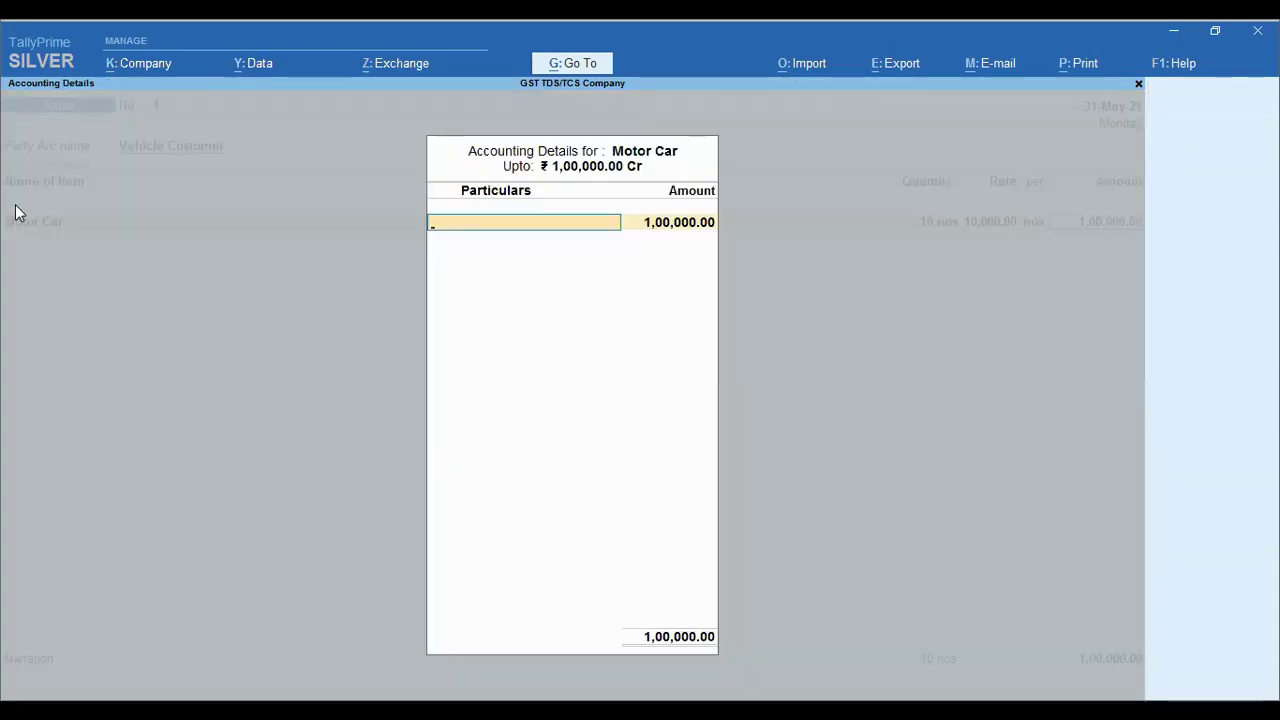
Allocate the Motor Car amount to the Sales of Motor Vehicle ledger and accept the TCS allocation for Sale of Motor Vehicle.
key("Return")
key("Down")
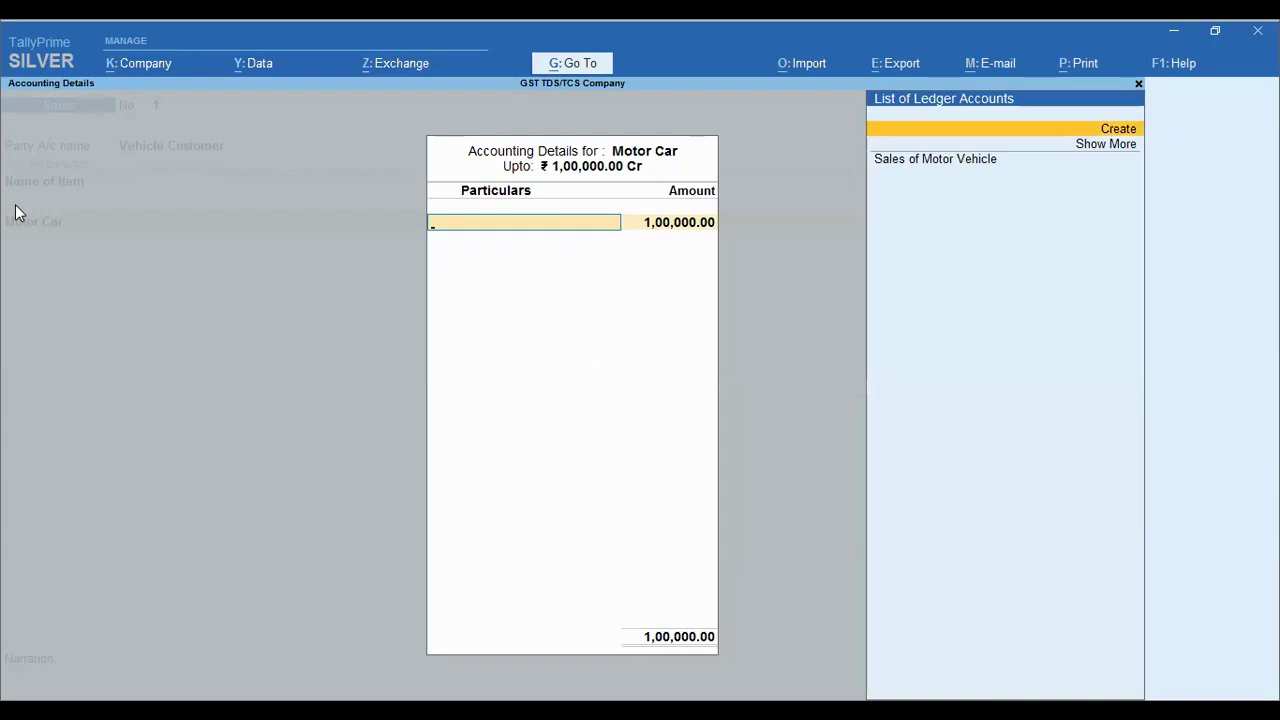
key("Down")
key("Return")
key("Return")
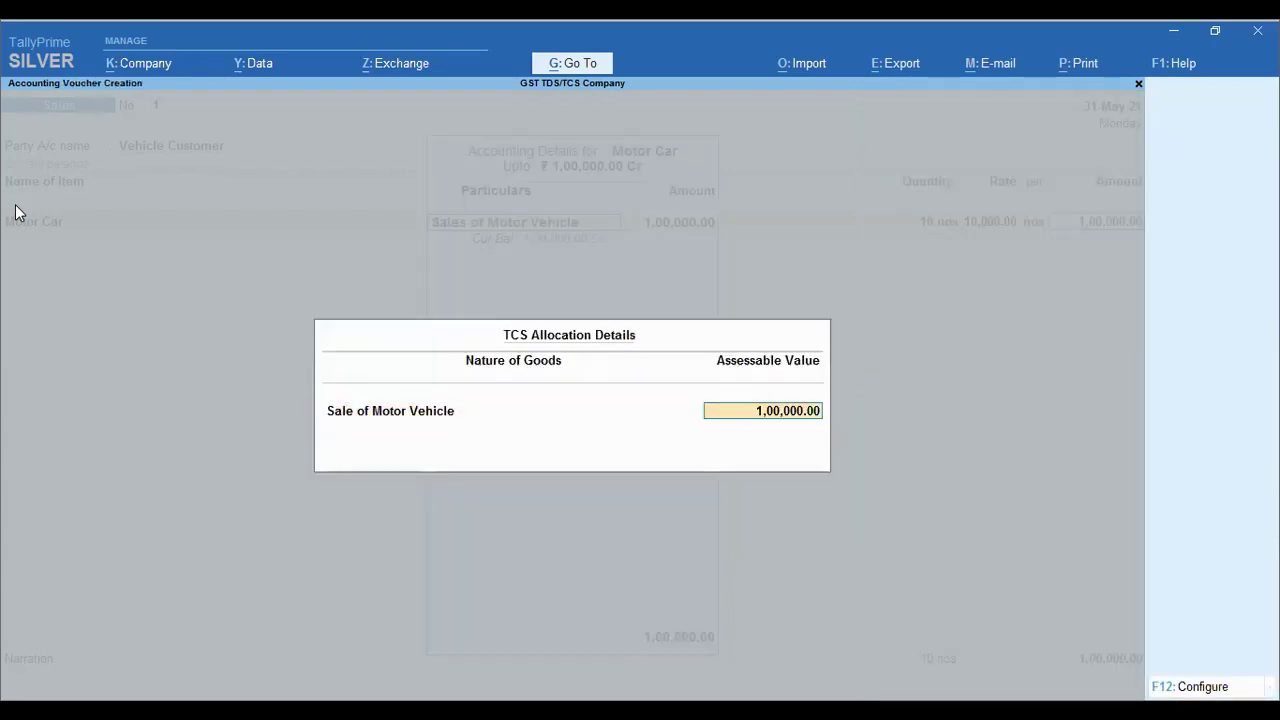
key("Return")
key("Return")
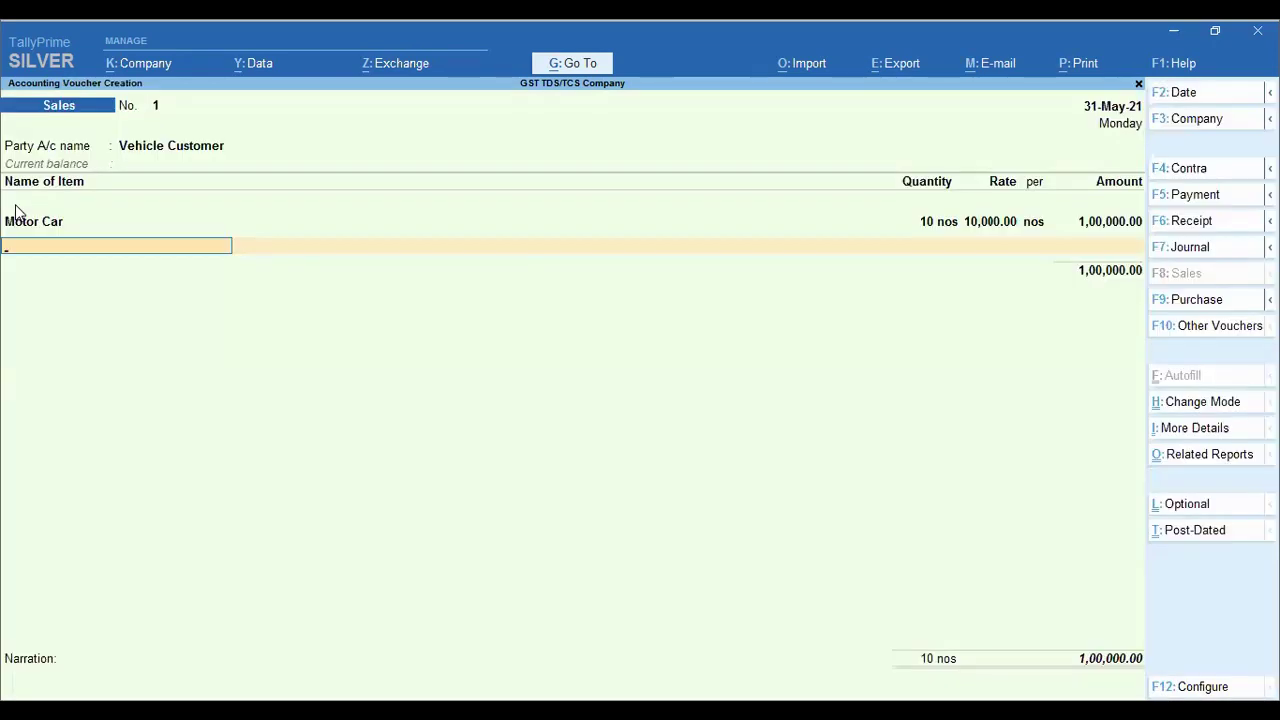
Add the TCS on Vehicle Sales ledger to the voucher, save the voucher and leave voucher entry.
type("Tcs")
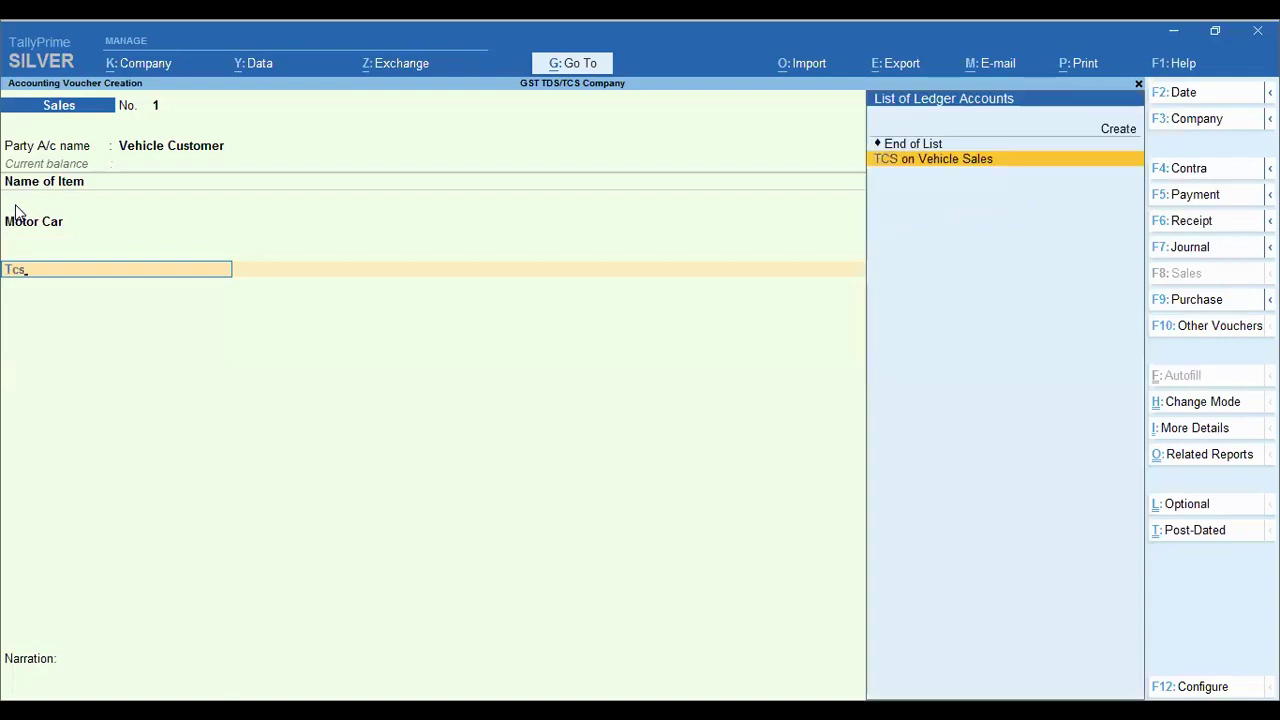
key("Return")
key("Return")
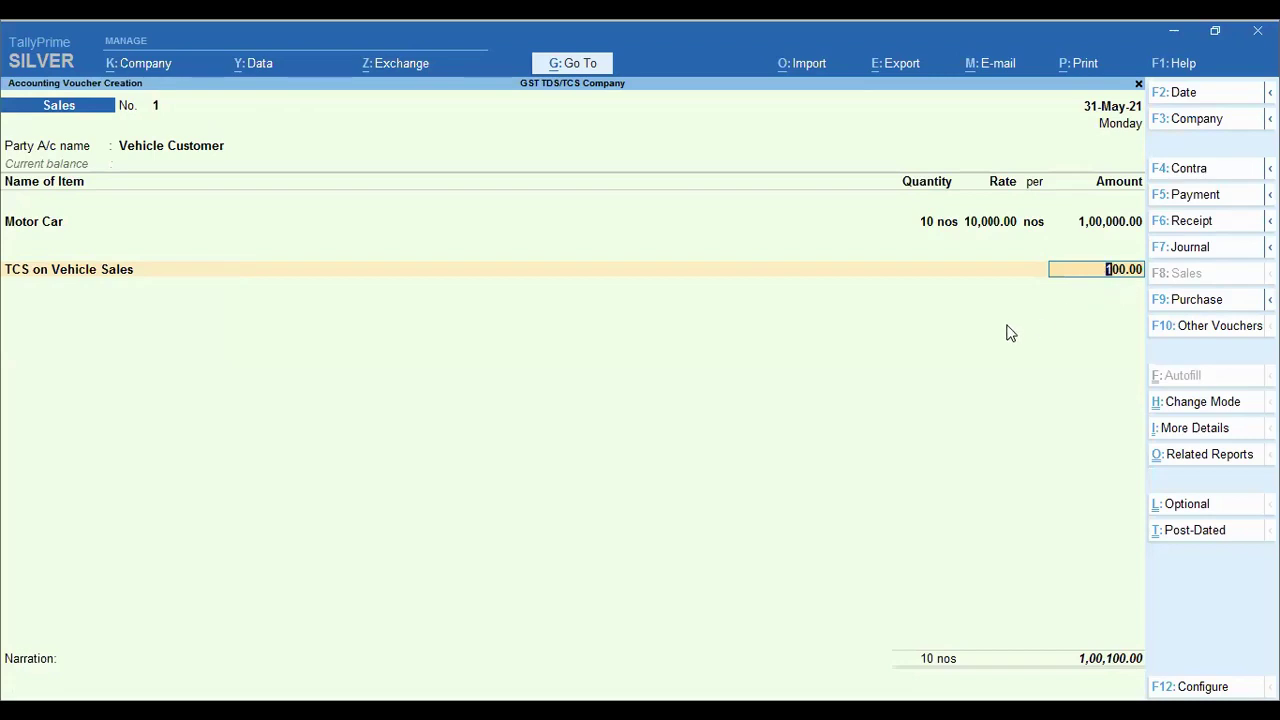
key("BackSpace")
key("BackSpace")
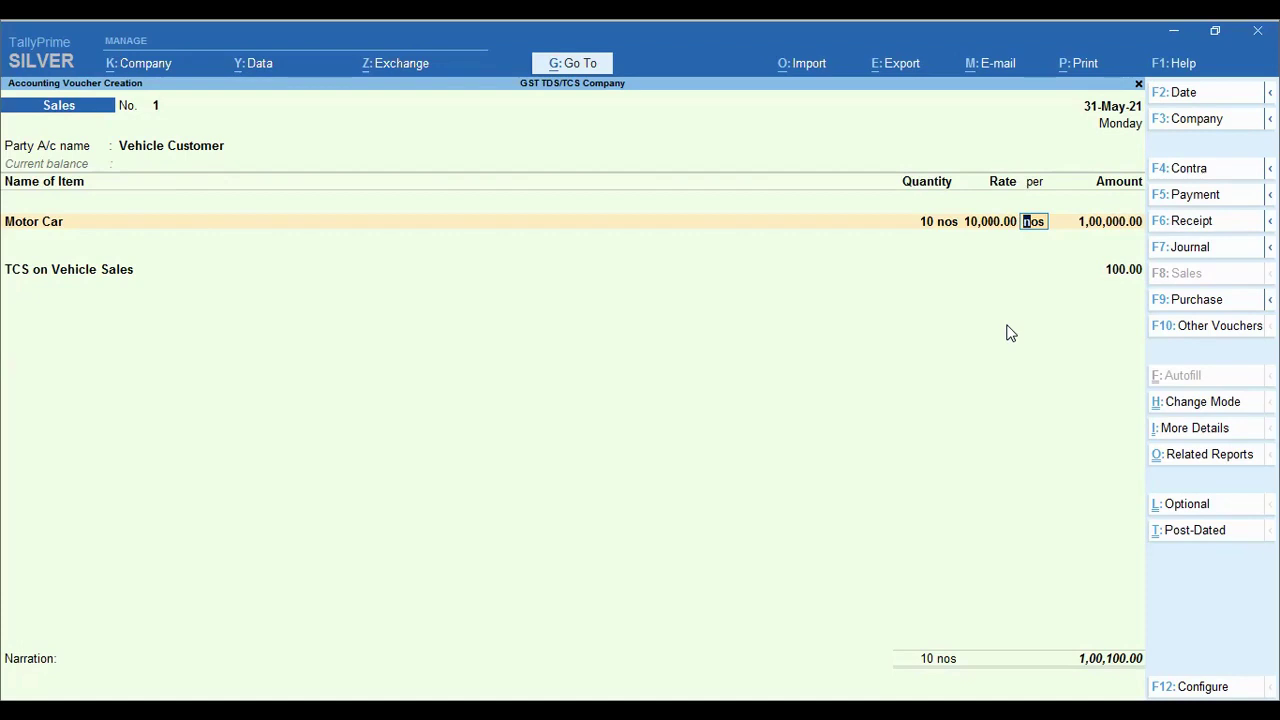
key("ctrl+a")
key("Escape")
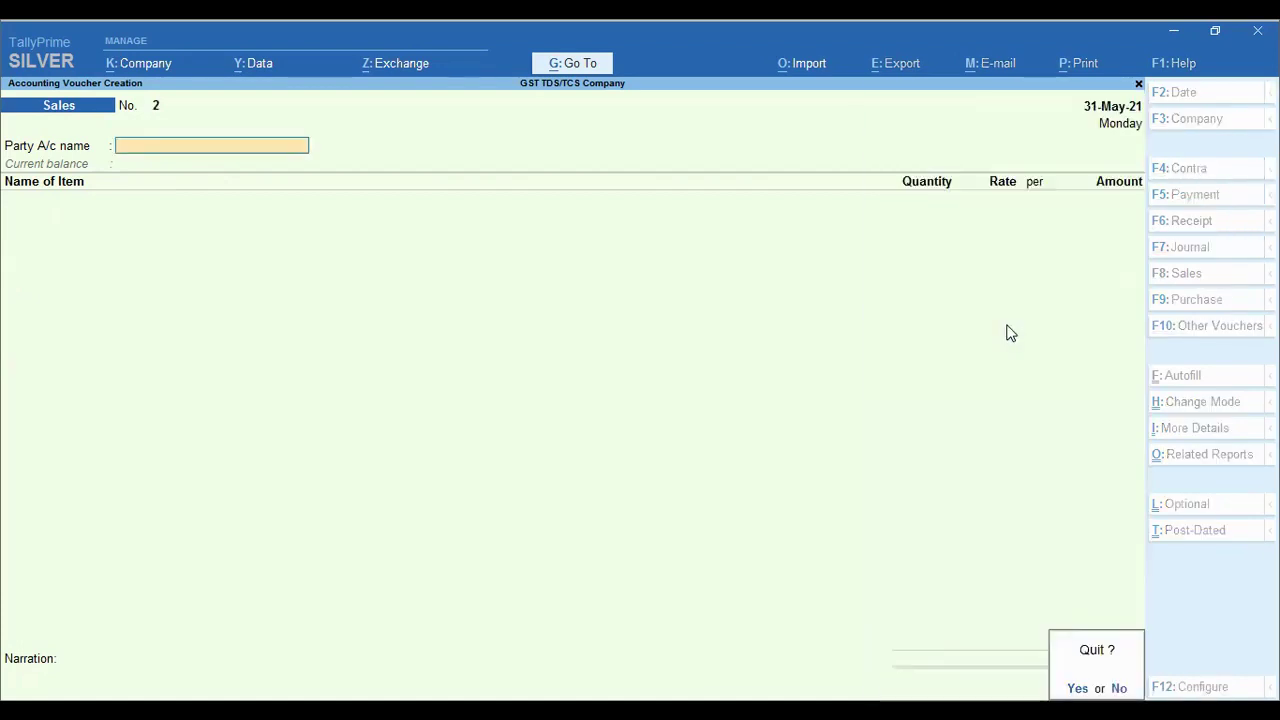
key("y")
key("Return")
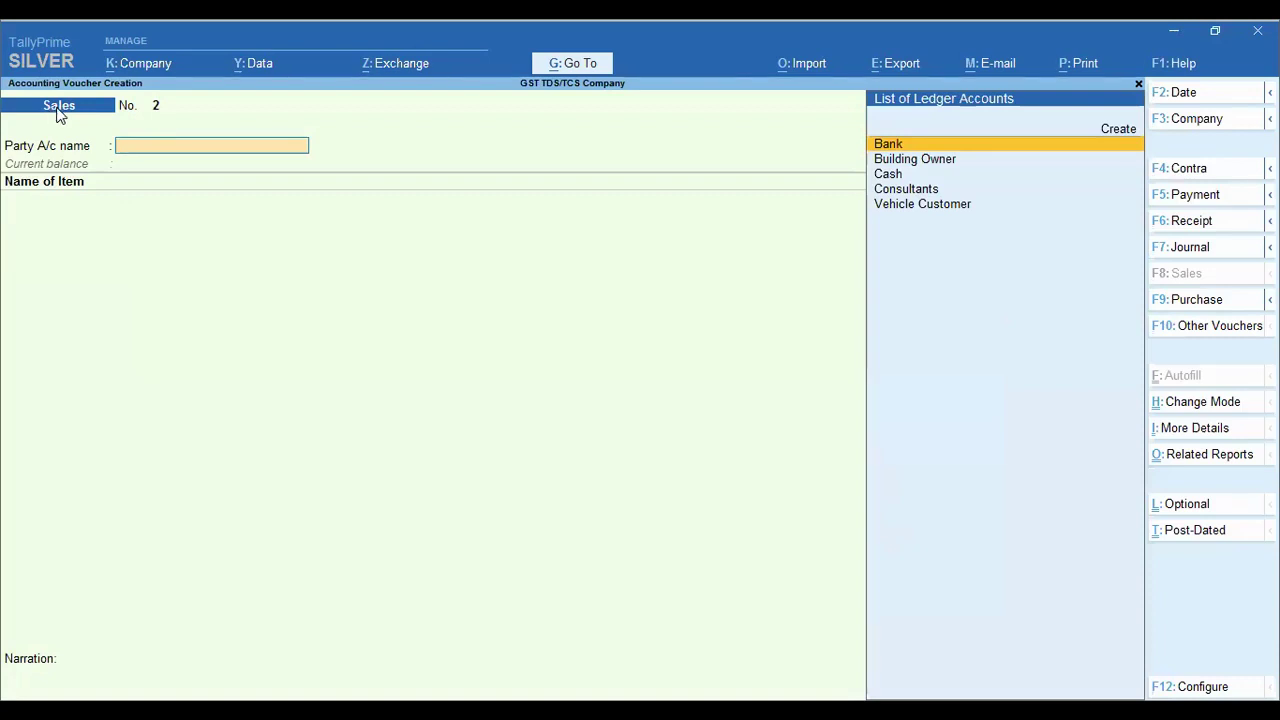
key("Escape")
key("y")
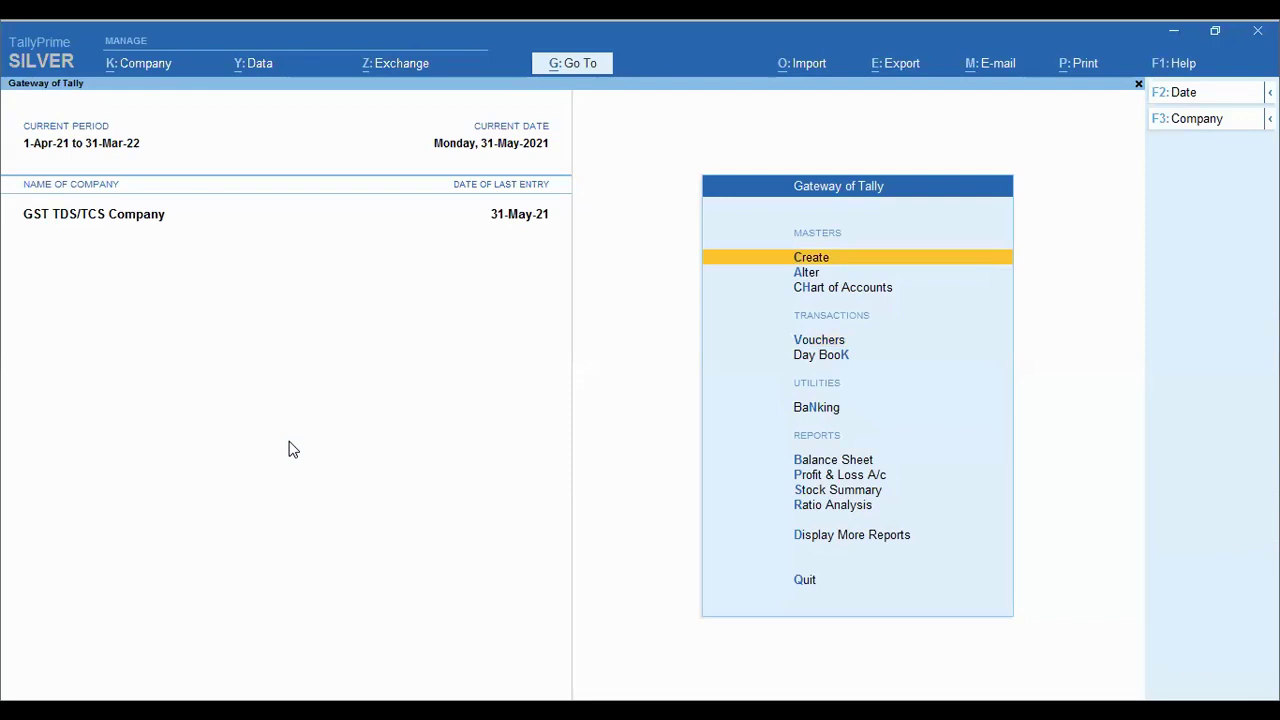
Start a new ledger named Sale of Goods under Sales Accounts, with the ledger type Not Applicable.
key("Return")
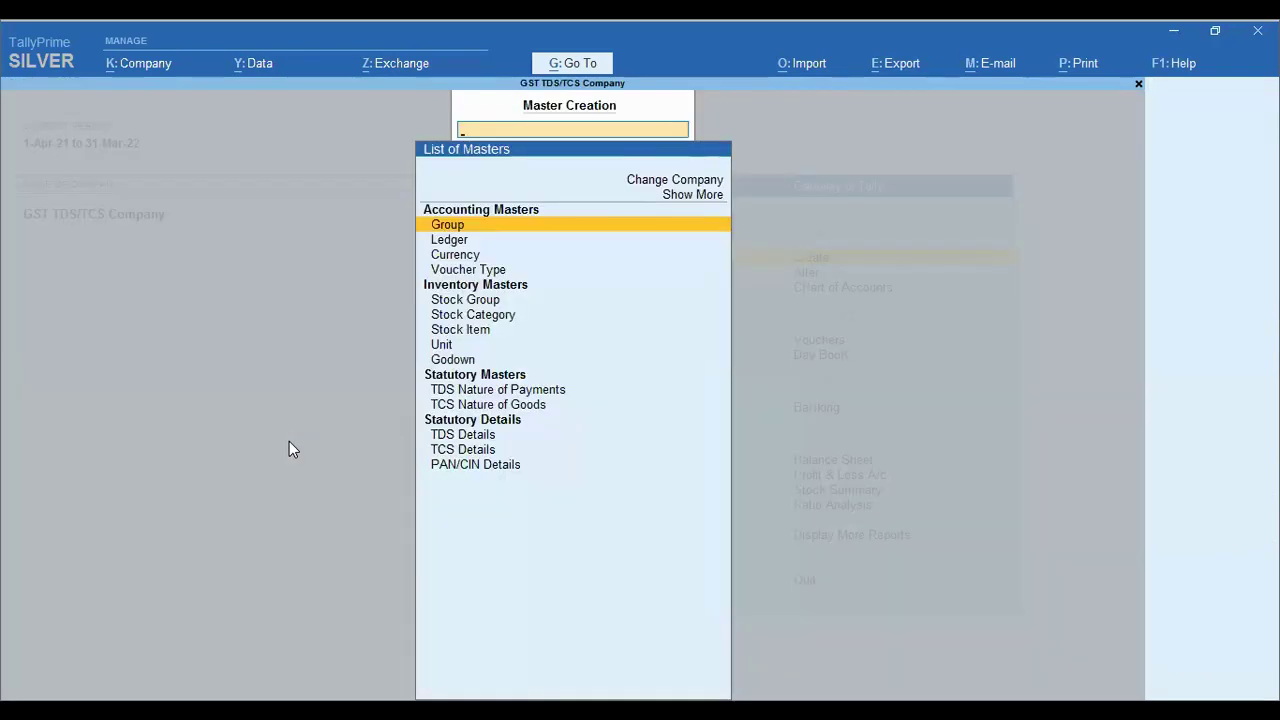
type("l")
key("Return")
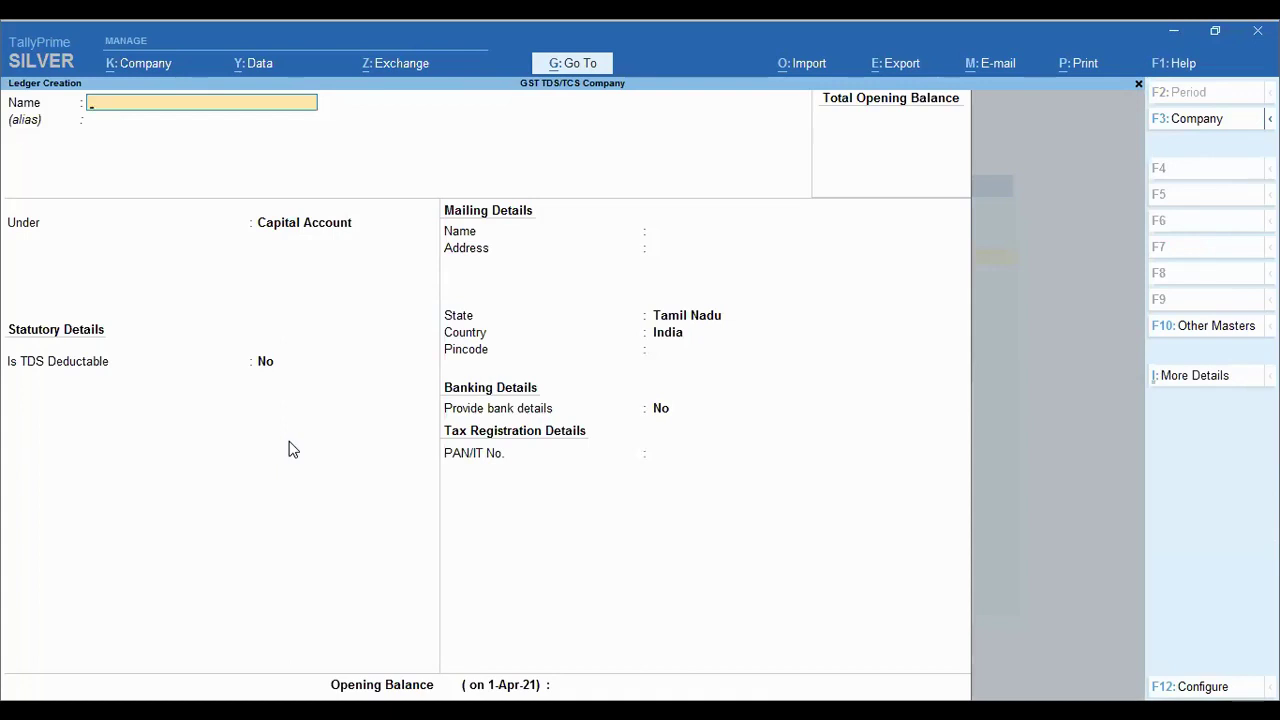
type("Sale of Goods")
key("Return")
type("Sal")
key("Return")
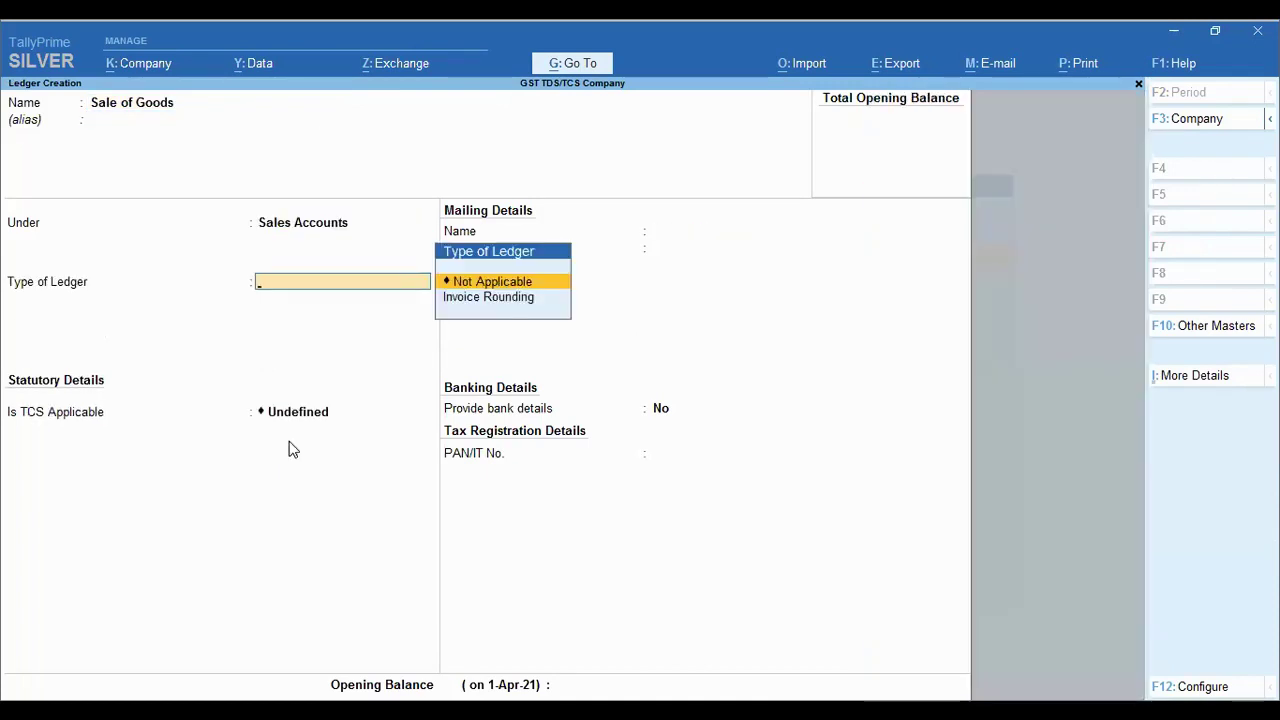
key("Return")
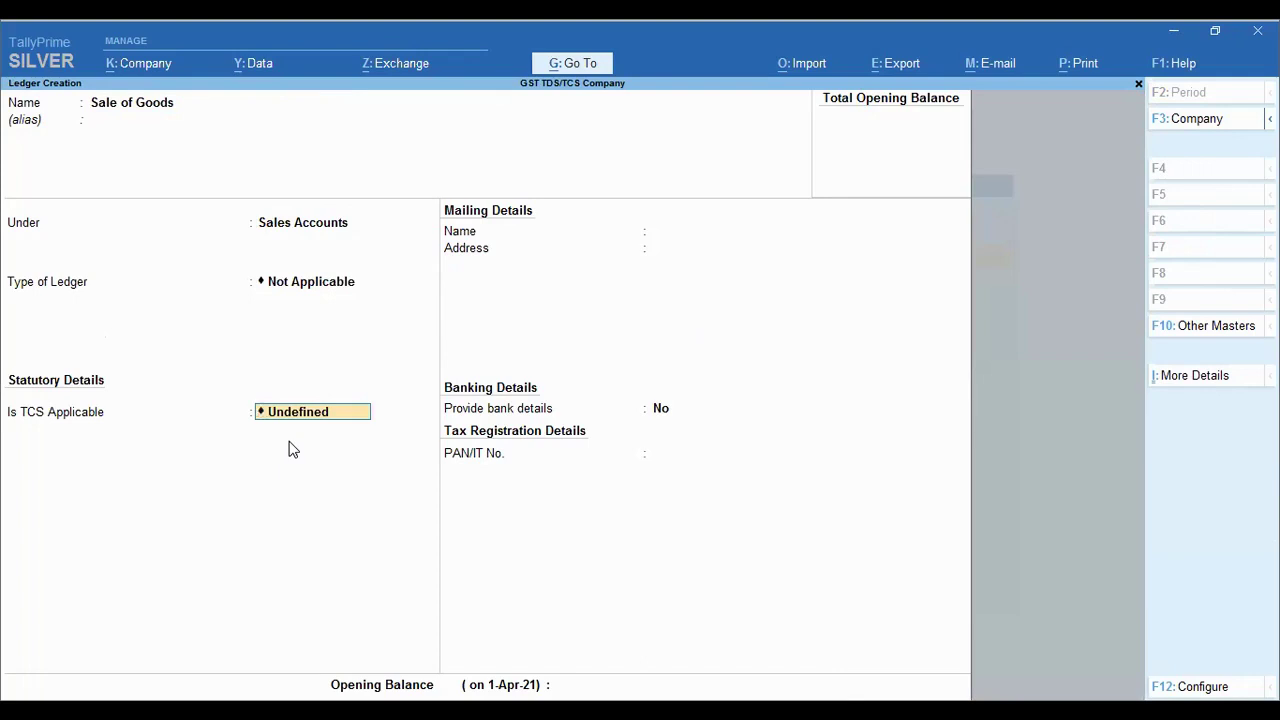
Make TCS applicable on the Sale of Goods ledger with nature of goods Consideration for Sale of Any Other Goods, and save it.
key("BackSpace")
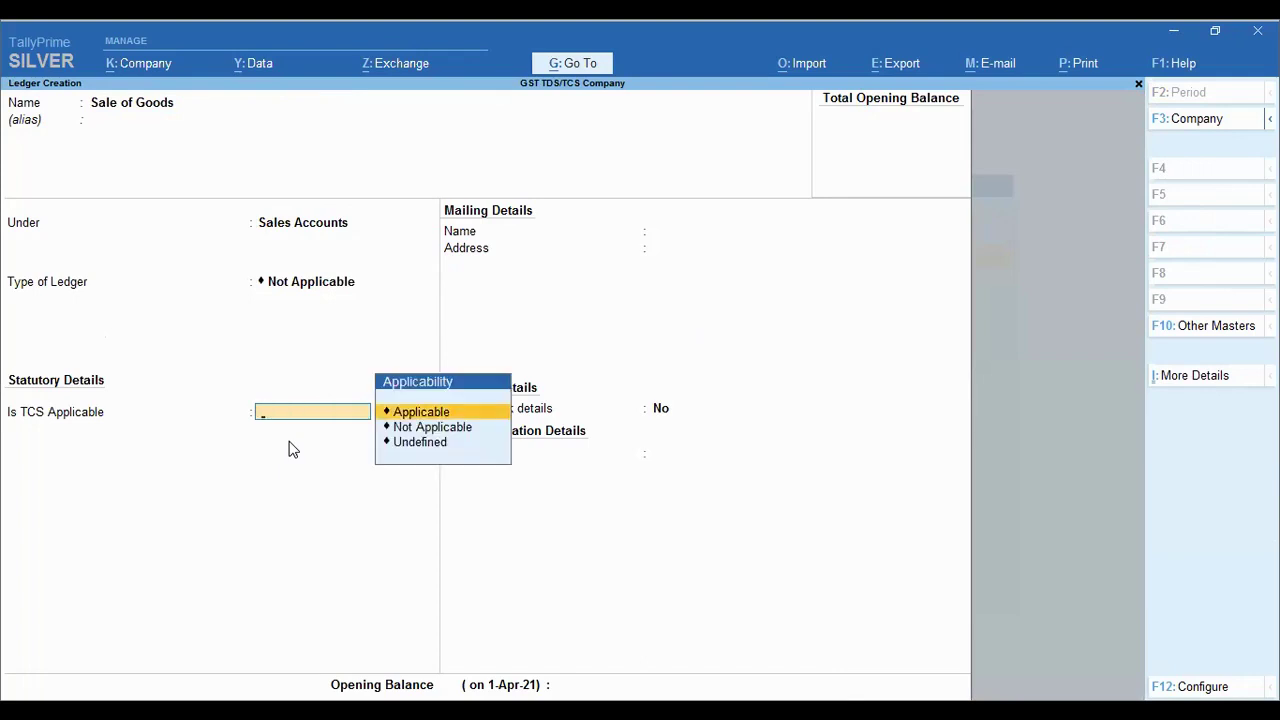
key("Return")
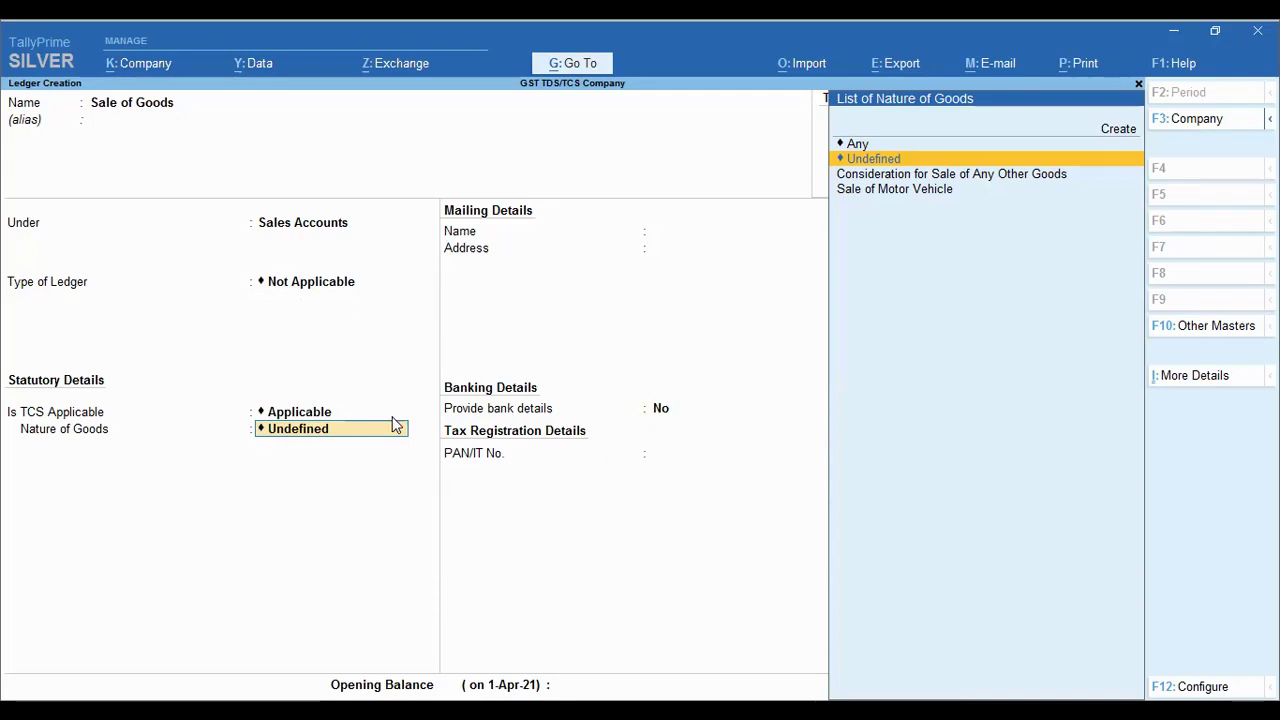
left_click(905, 177)
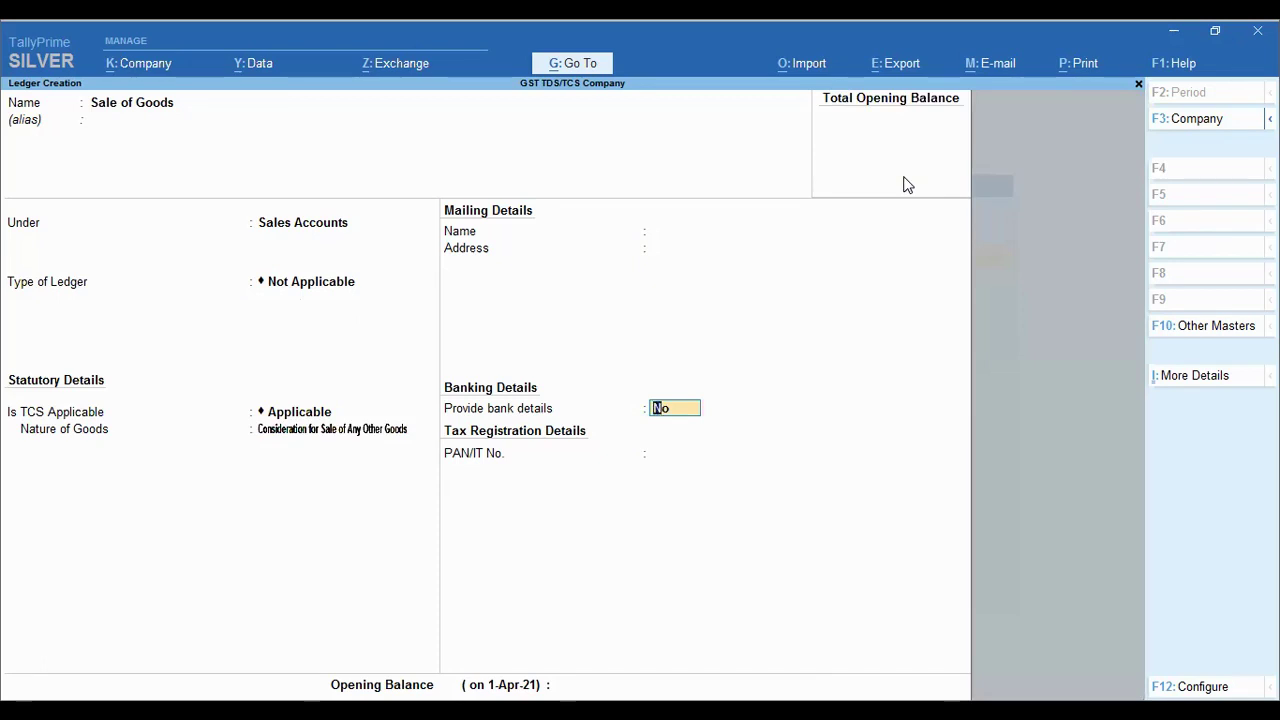
key("Return")
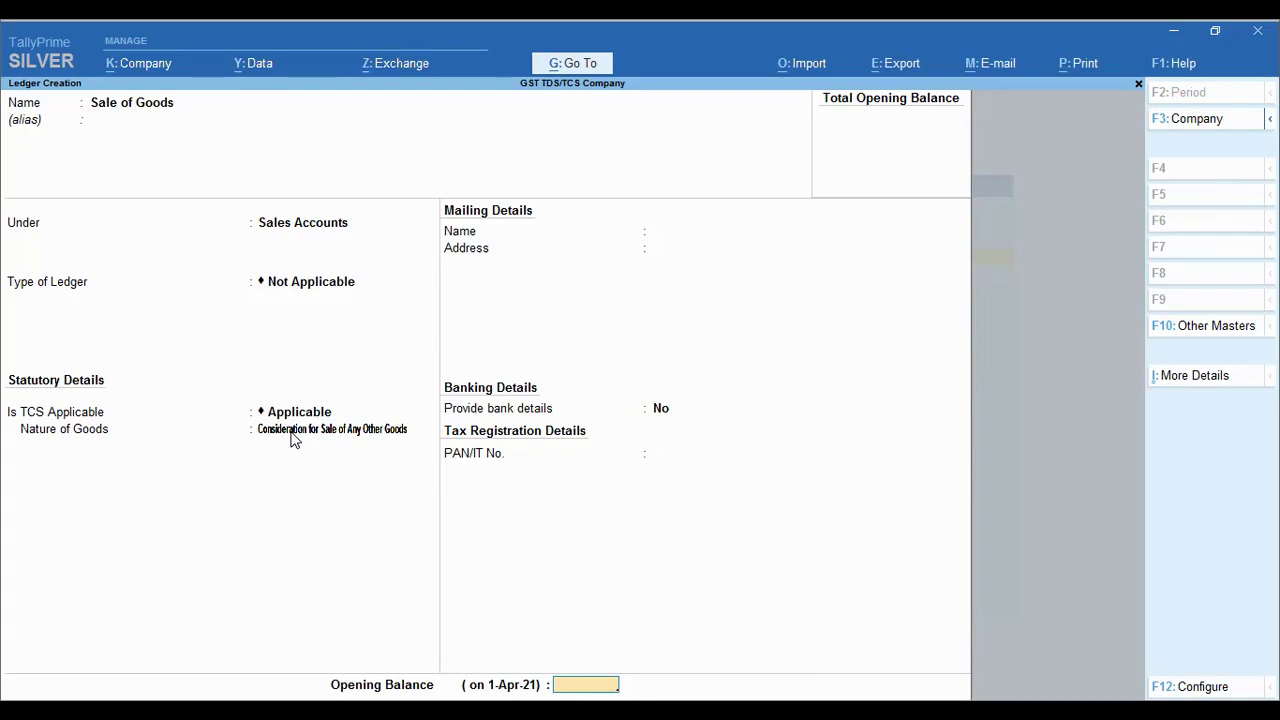
key("ctrl+a")
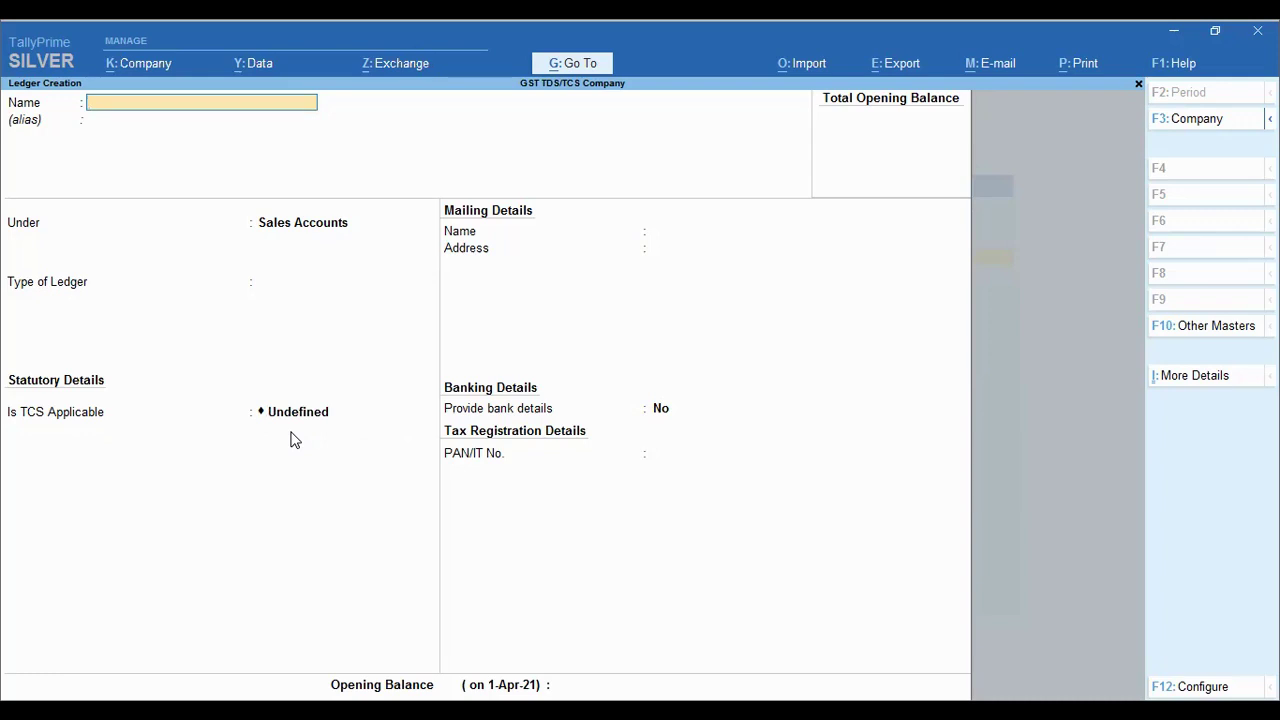
Start another ledger named Tcs on Sale of Goods under the Duties & Taxes group.
type("Tcs on Sale of Goods")
key("Return")
key("Return")
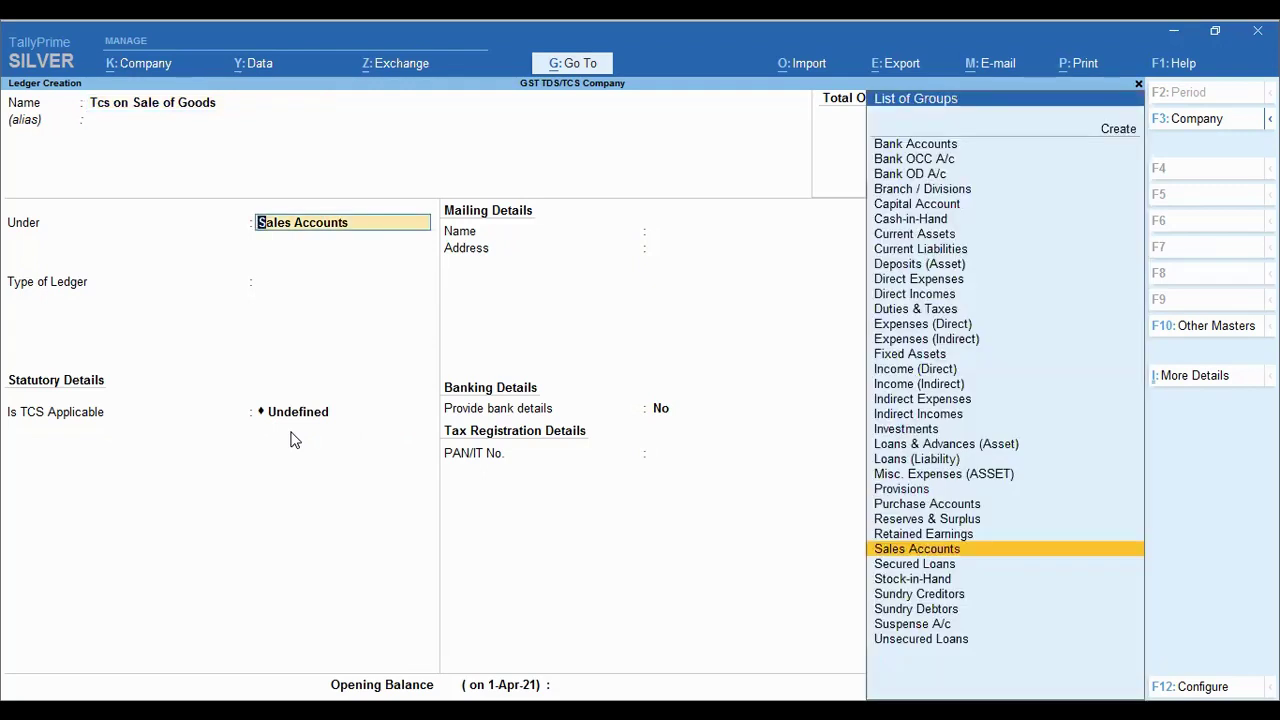
type("Dut")
key("Return")
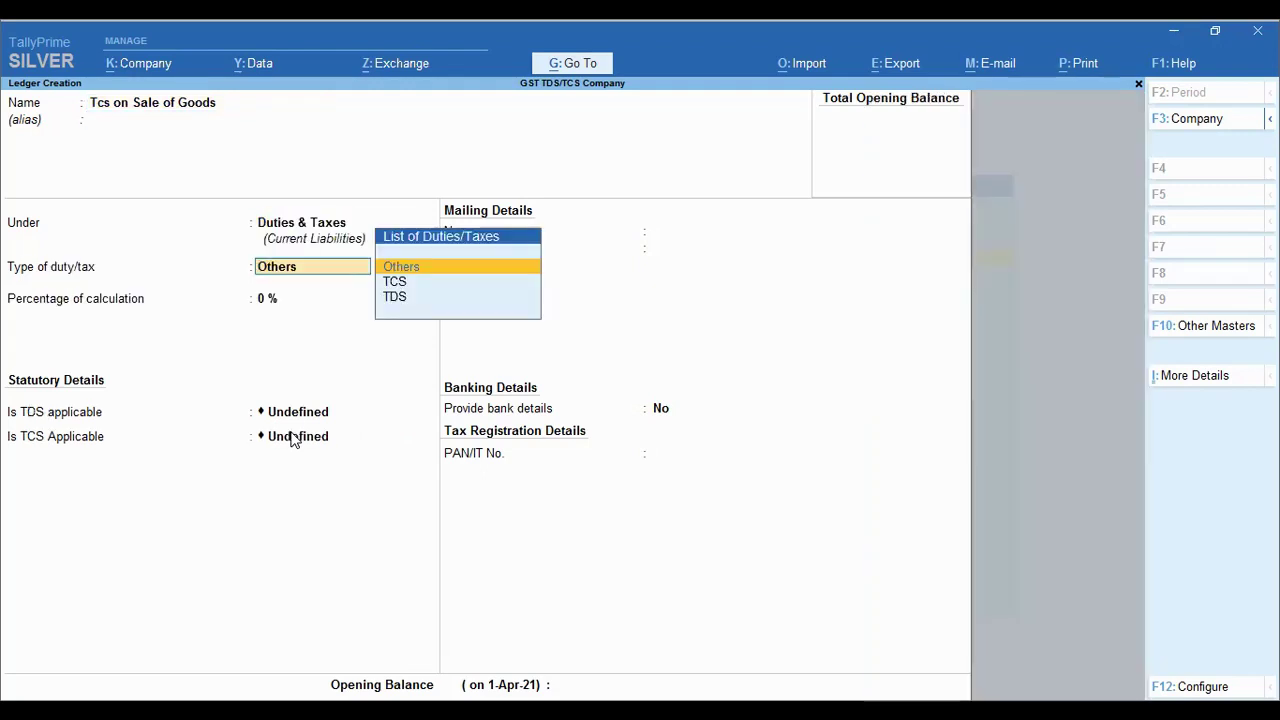
Set the duty type to TCS and the nature of goods to Consideration for Sale of Any Other Goods, and save the ledger.
key("Down")
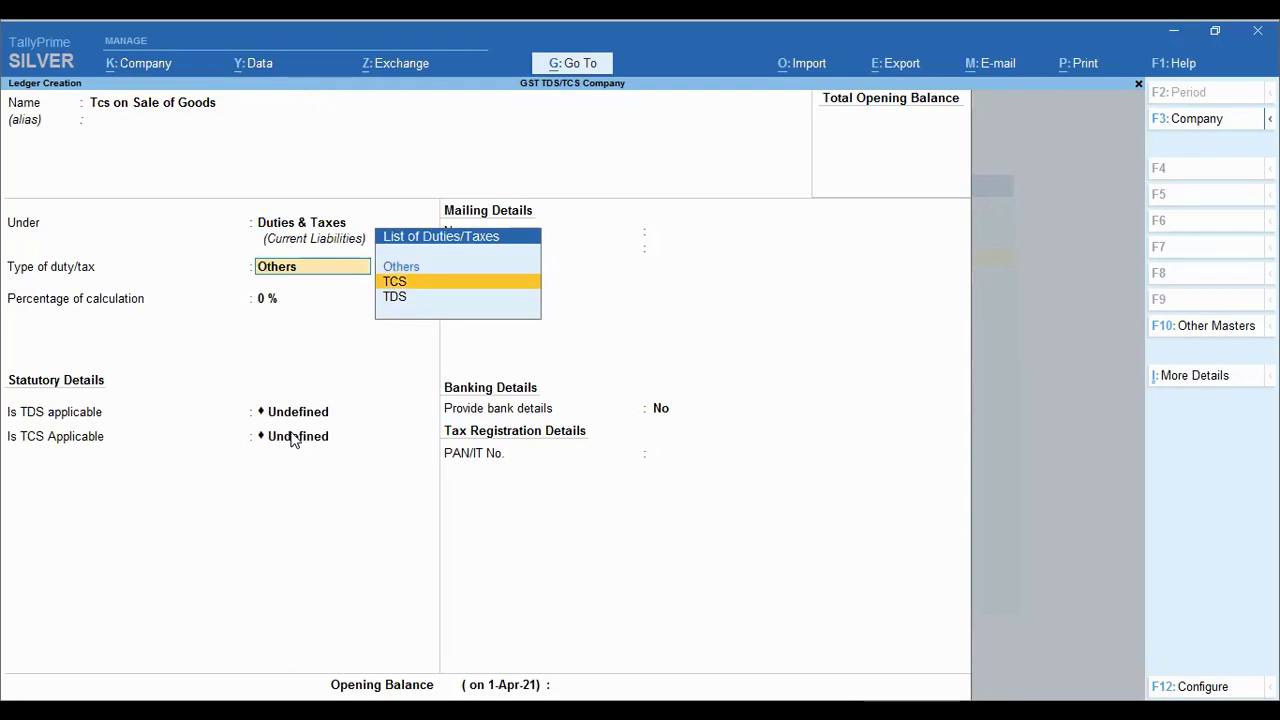
key("Return")
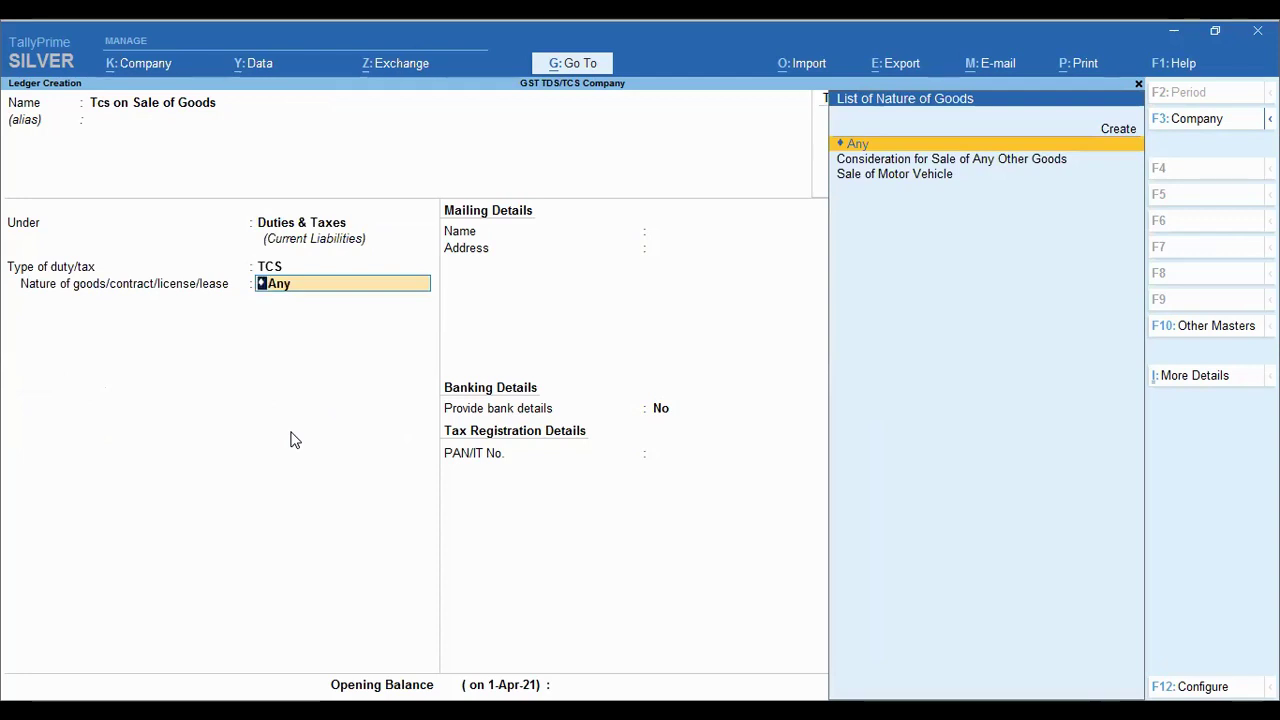
key("Down")
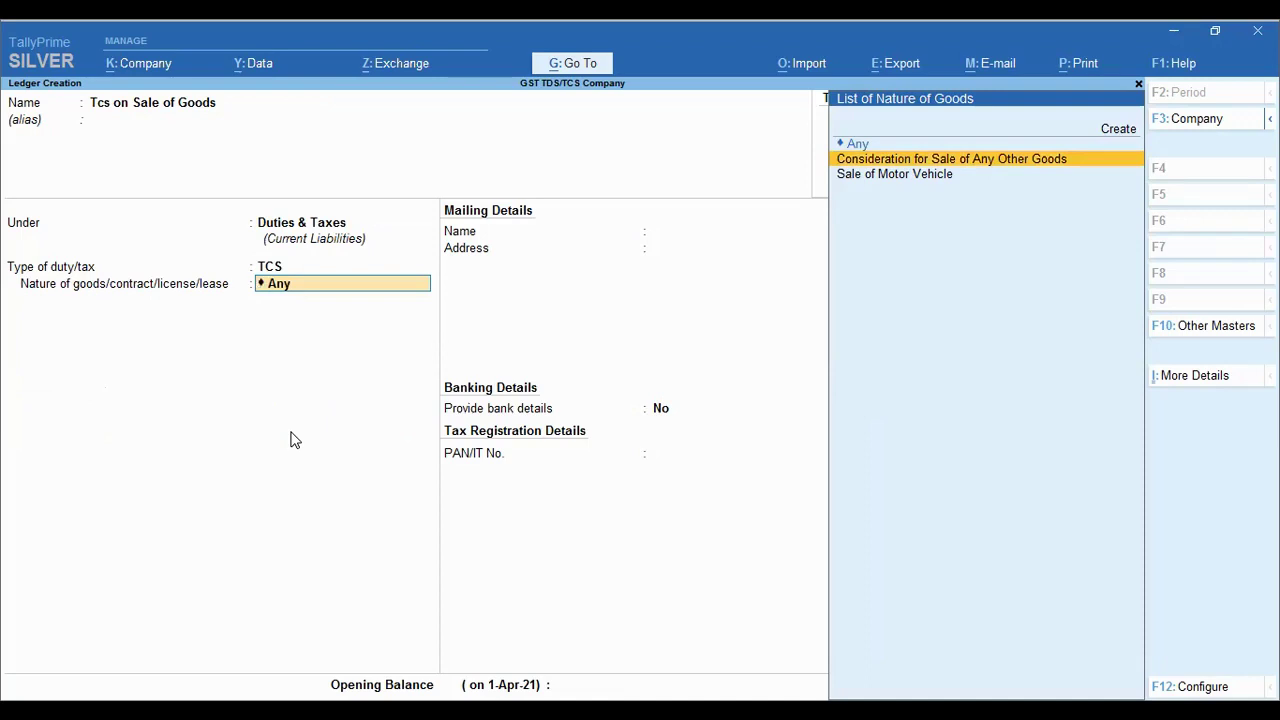
key("Return")
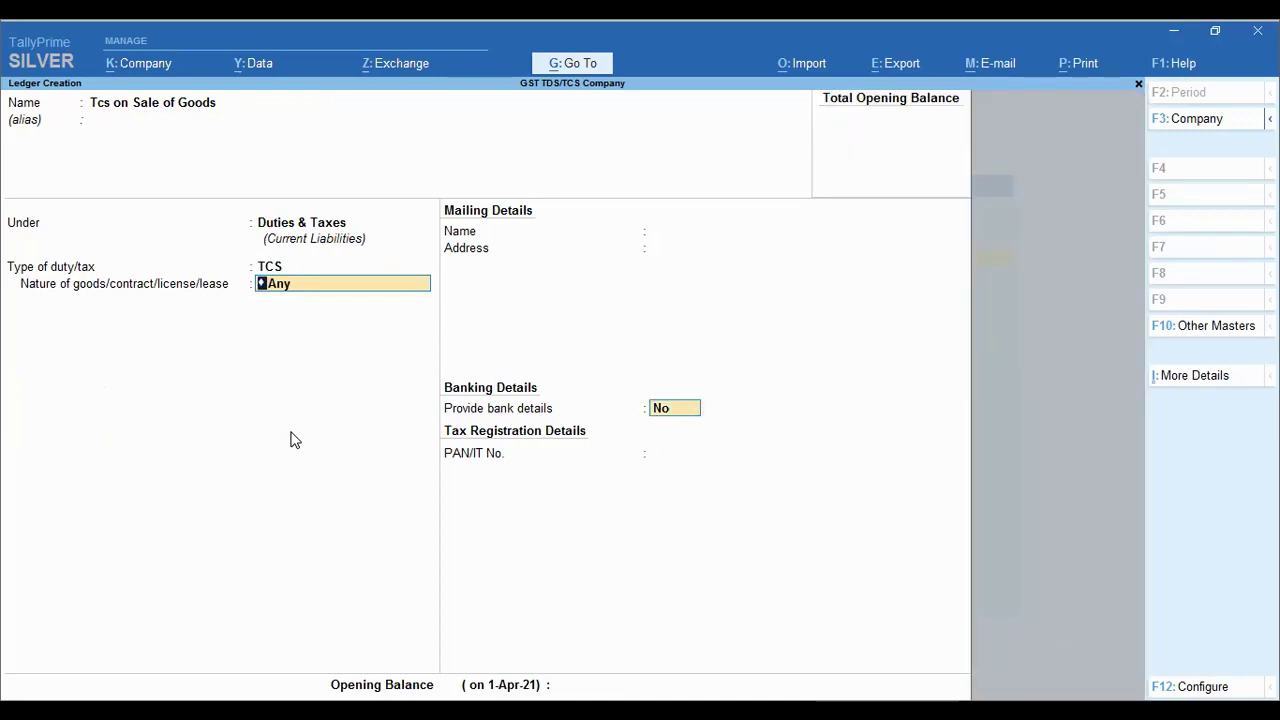
key("Return")
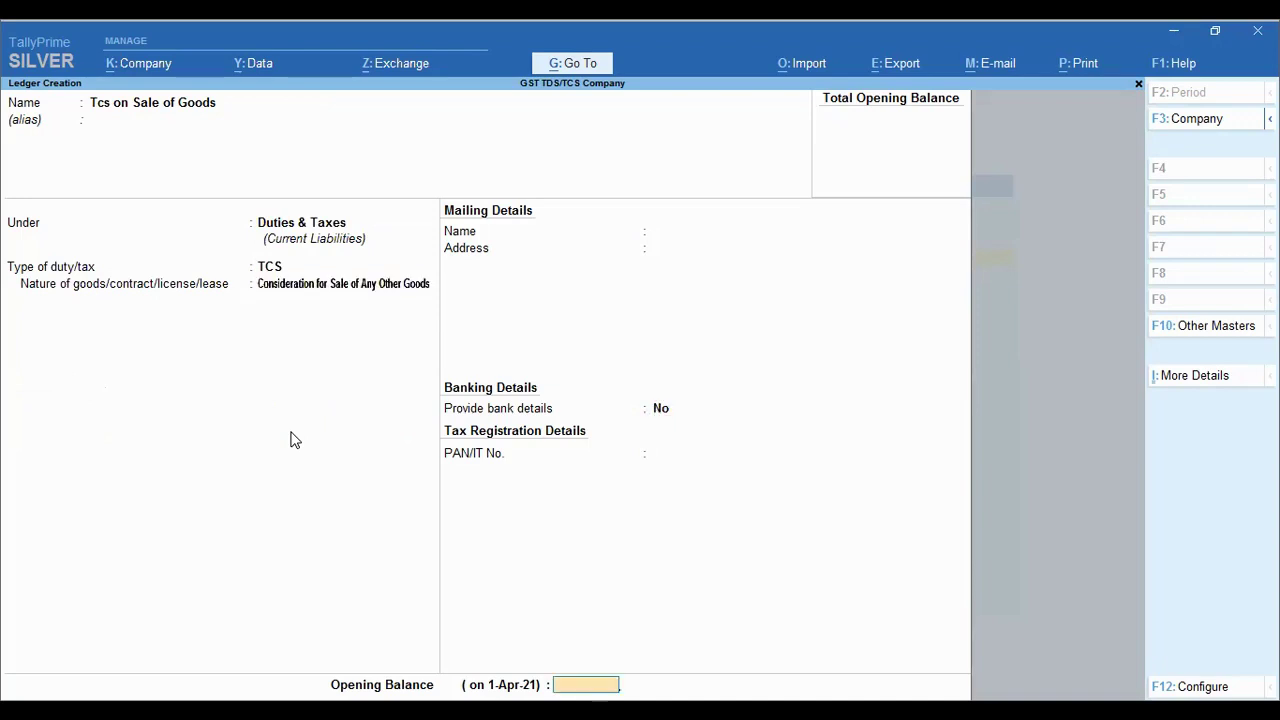
key("Return")
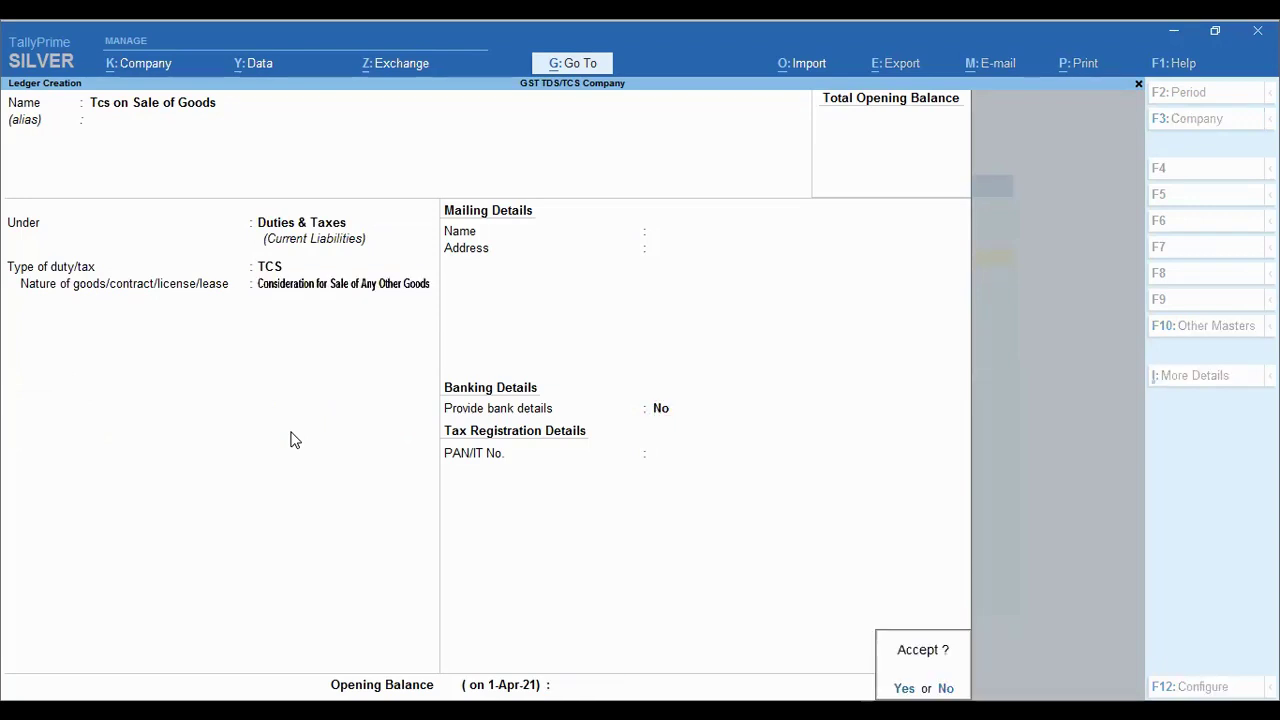
key("Return")
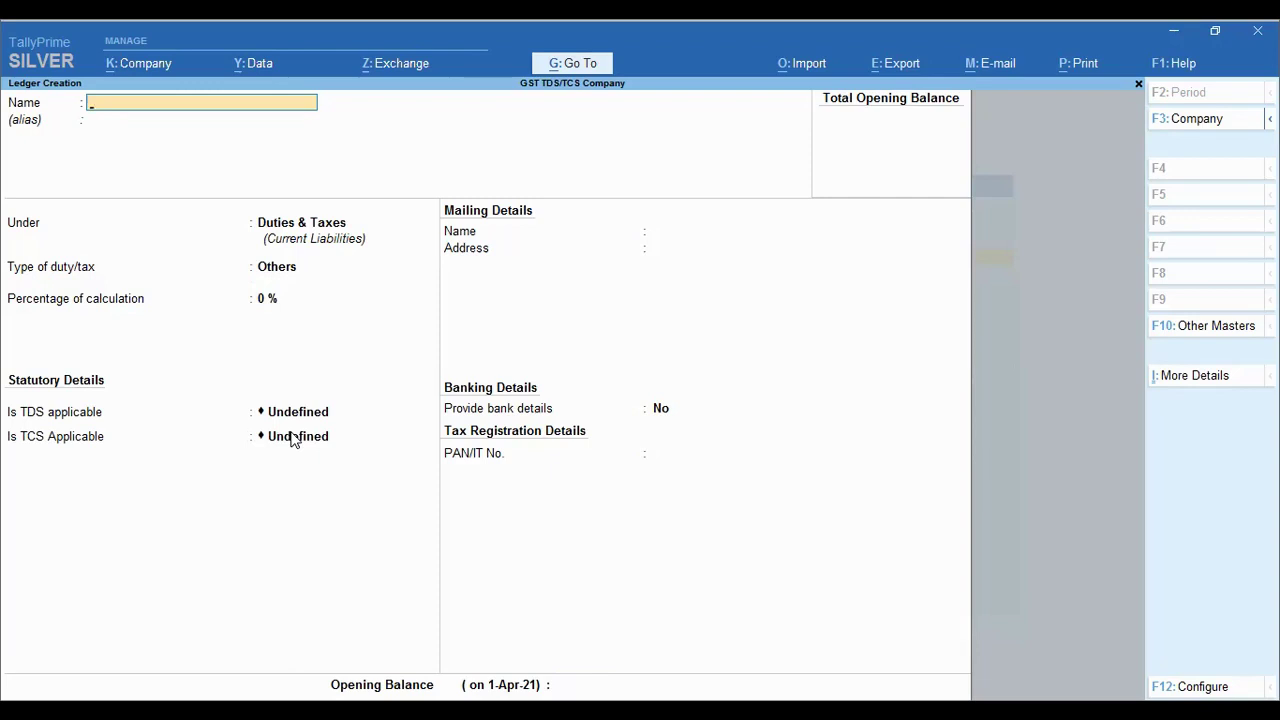
Start a customer ledger named Regular Customer under the Sundry Debtors group.
type("C")
key("BackSpace")
type("Regular customer")
key("Return")
type("Sun")
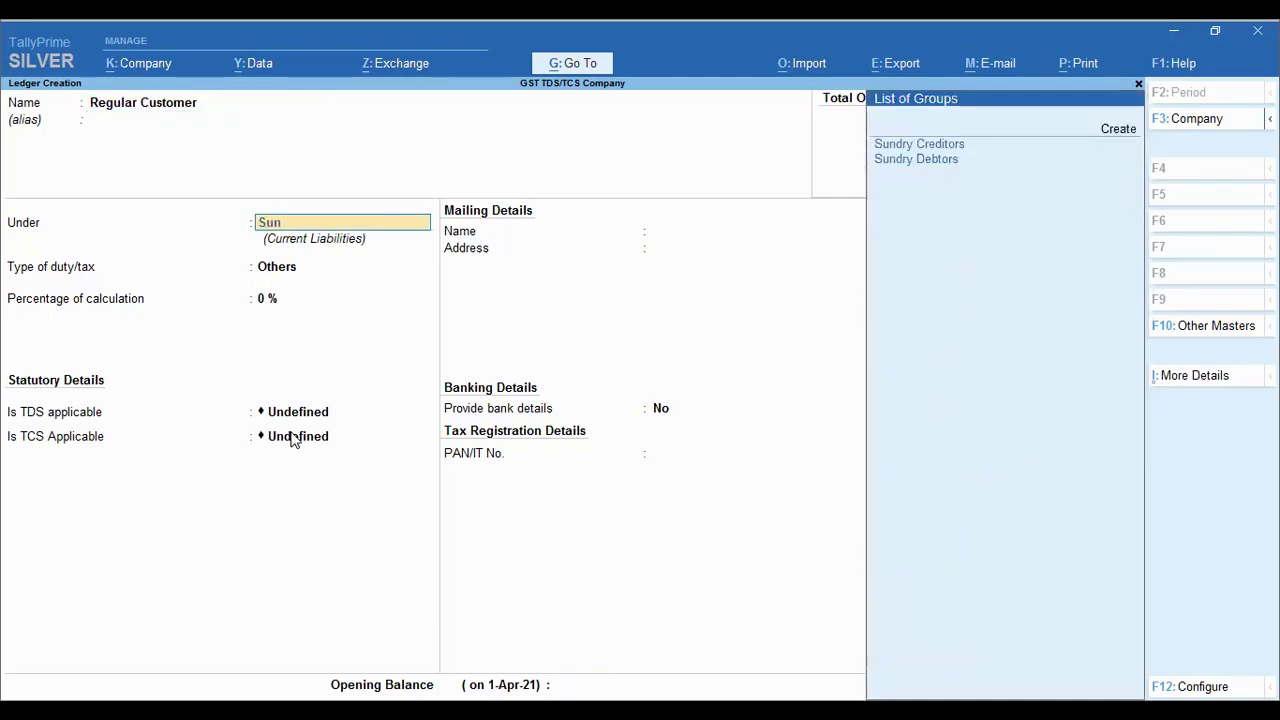
key("Down")
key("Return")
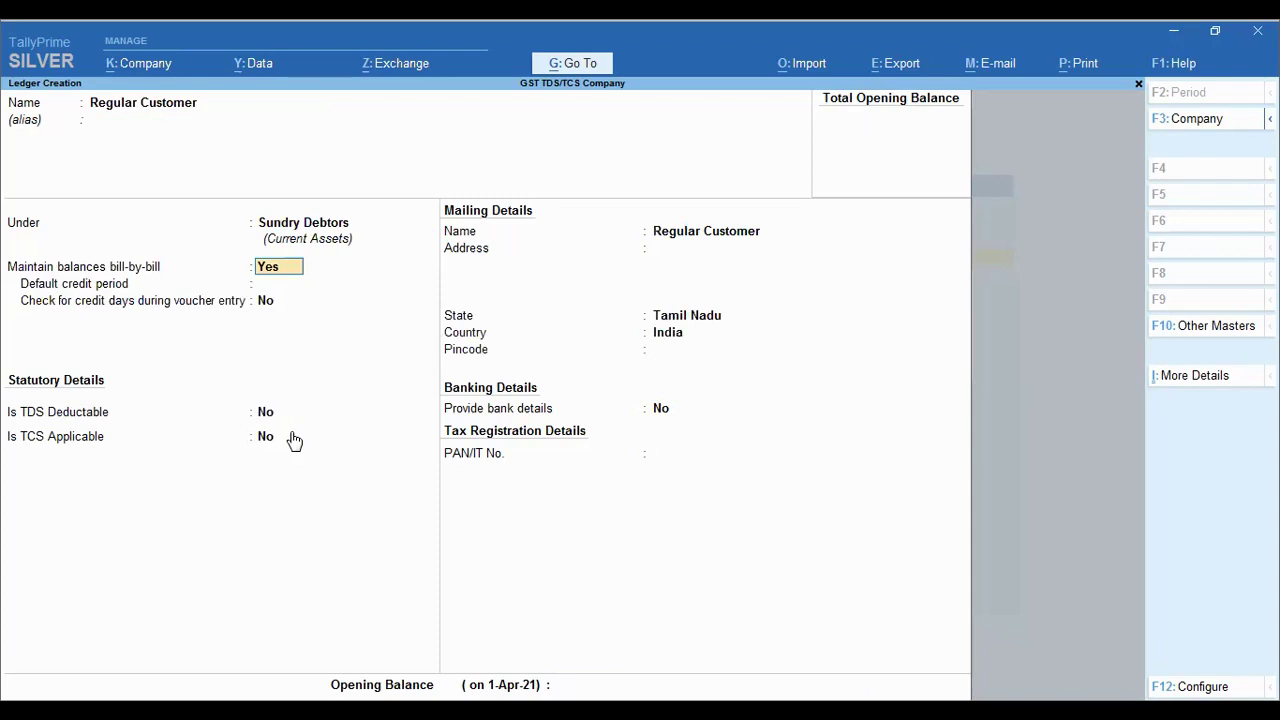
Make TCS applicable for Regular Customer and set the buyer/lessee type to Individual/HUF - Resident, keeping the bill-by-bill defaults.
key("Return")
key("Return")
key("Return")
key("Return")
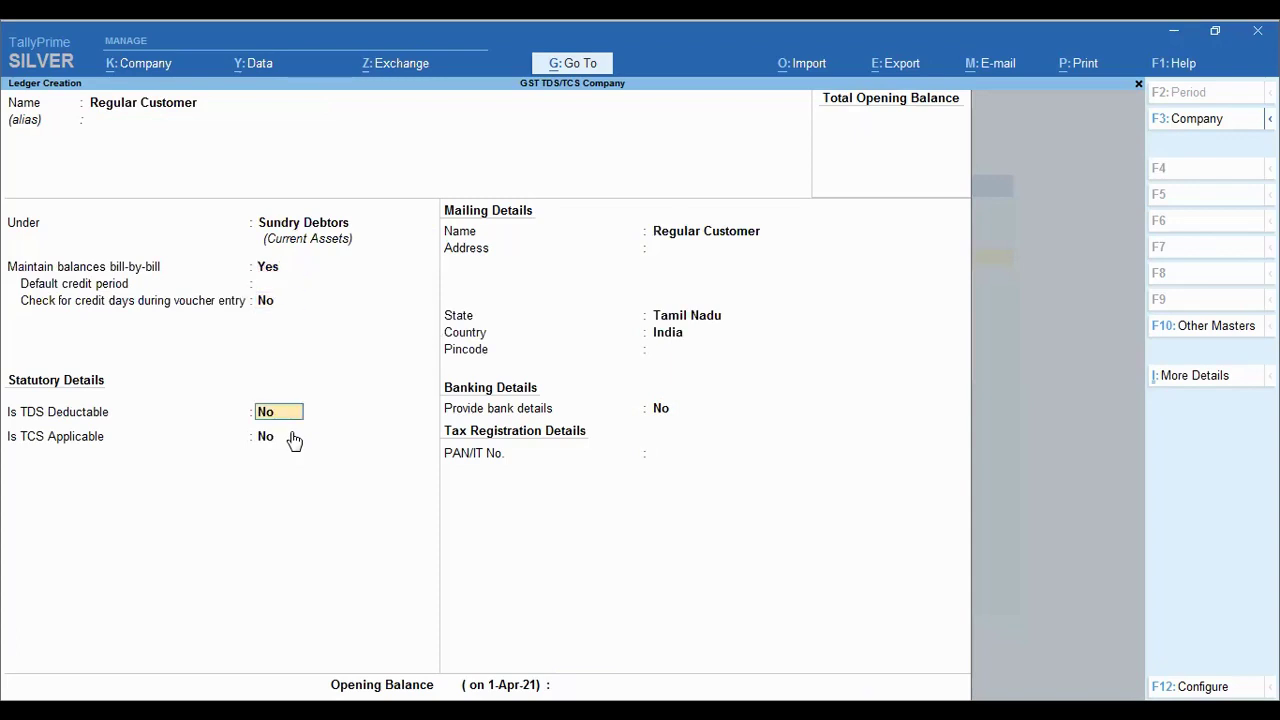
type("y")
key("Return")
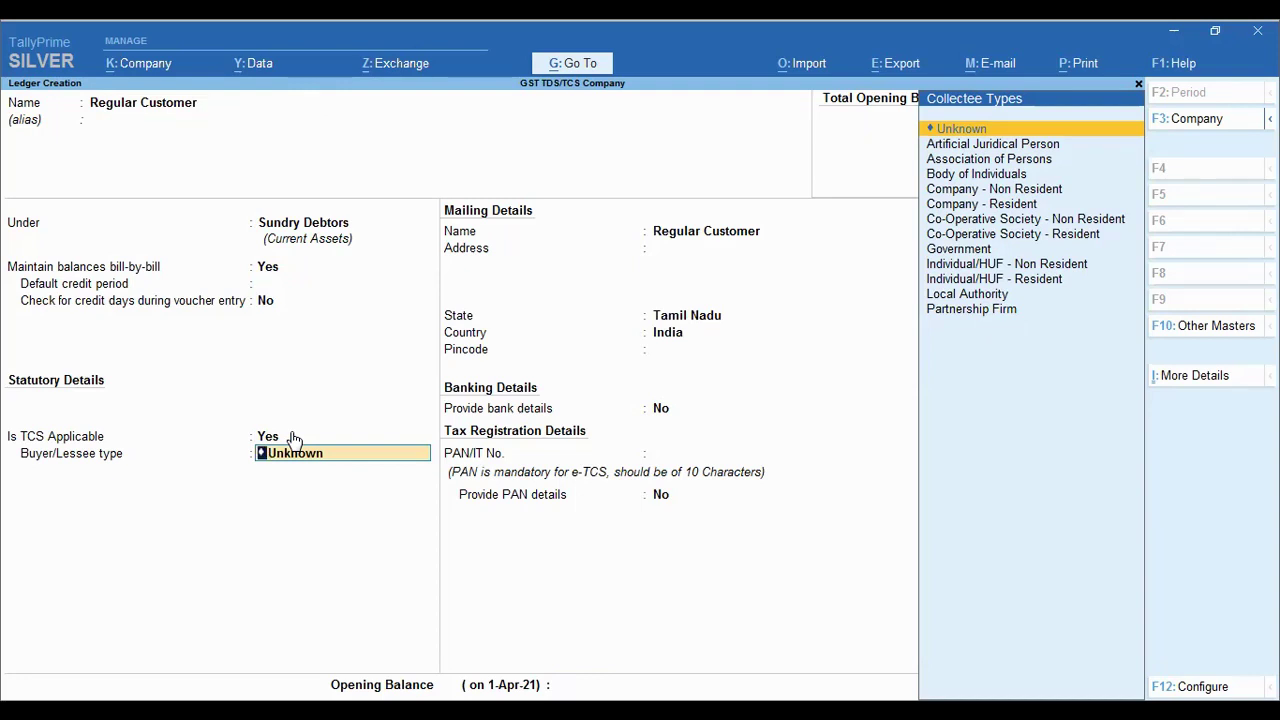
key("Down")
key("Down")
key("Down")
key("Down")
key("Down")
key("Down")
key("Down")
key("Down")
key("Down")
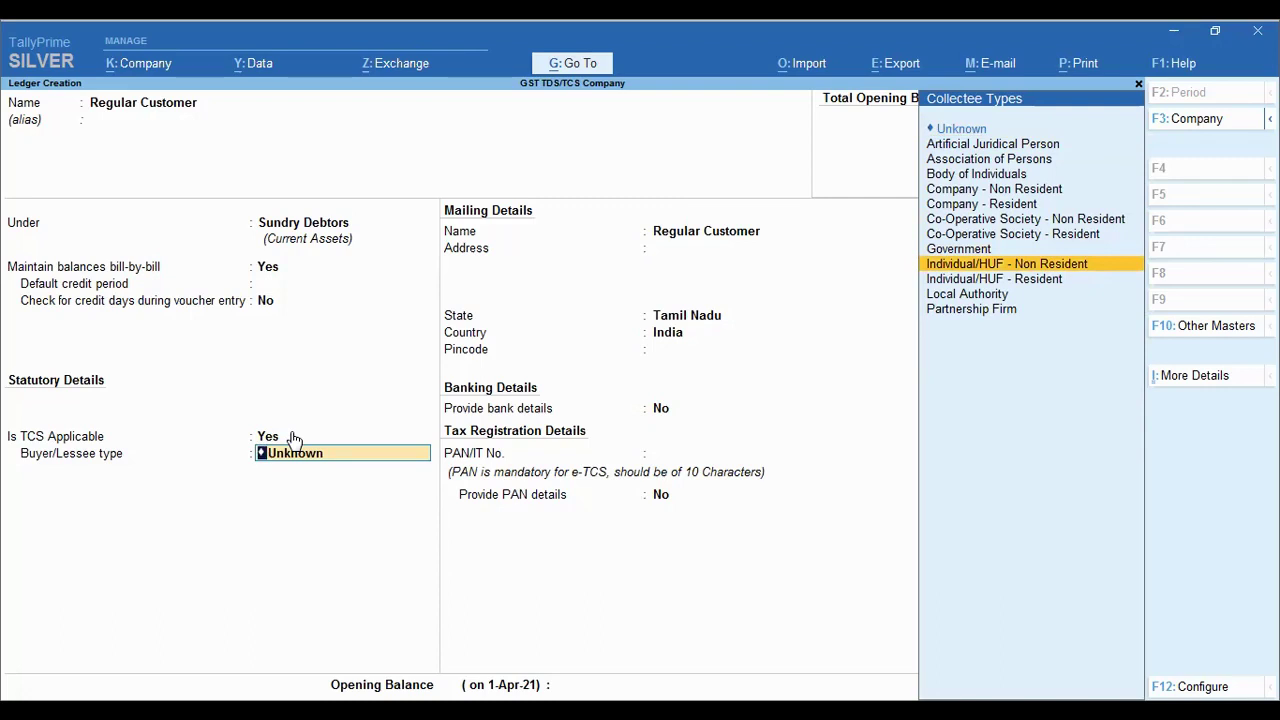
key("Down")
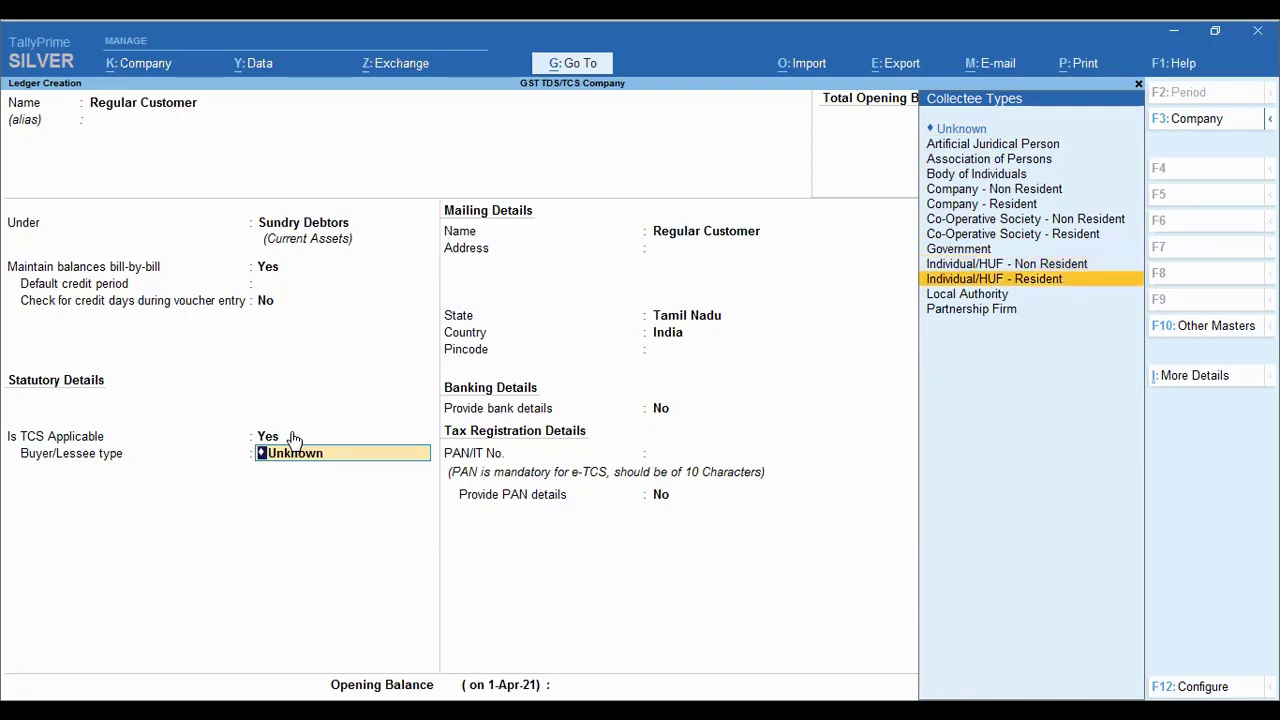
key("Return")
Ignore the income tax exemption limit for Consideration for Sale of Any Other Goods in the advanced TCS configurations, and save the Regular Customer ledger.
type("y")
key("Return")
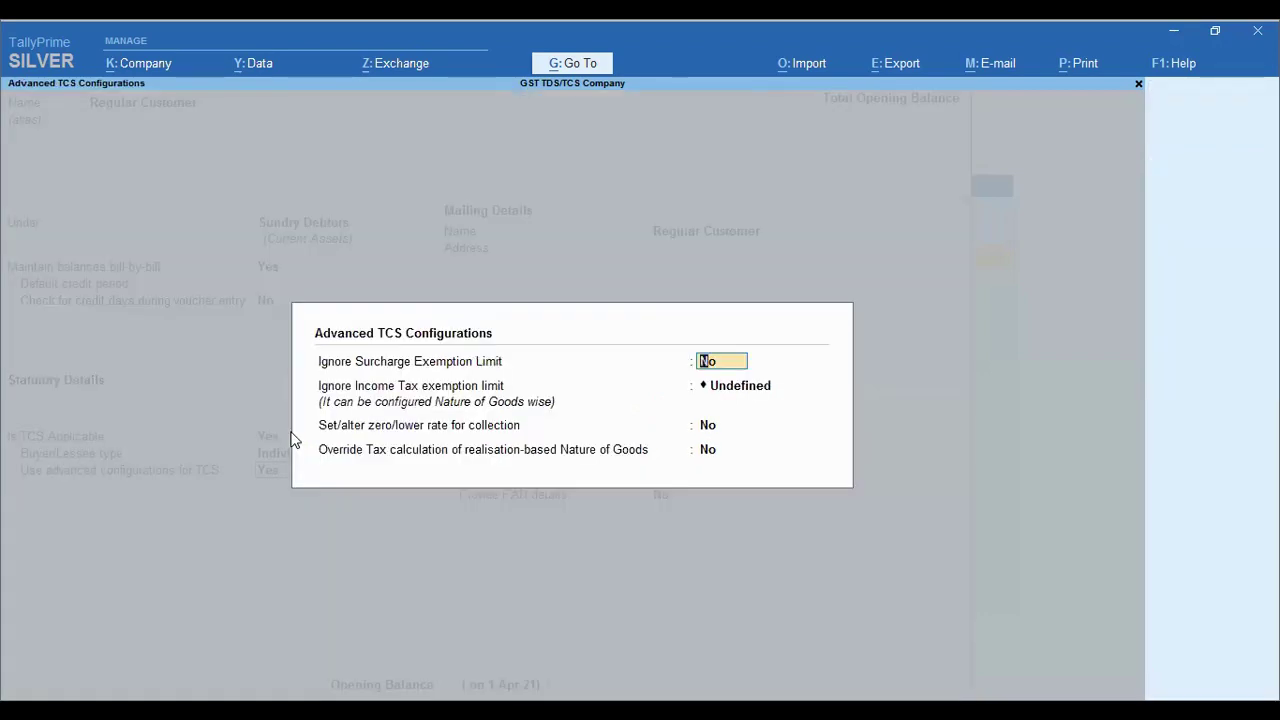
key("Return")
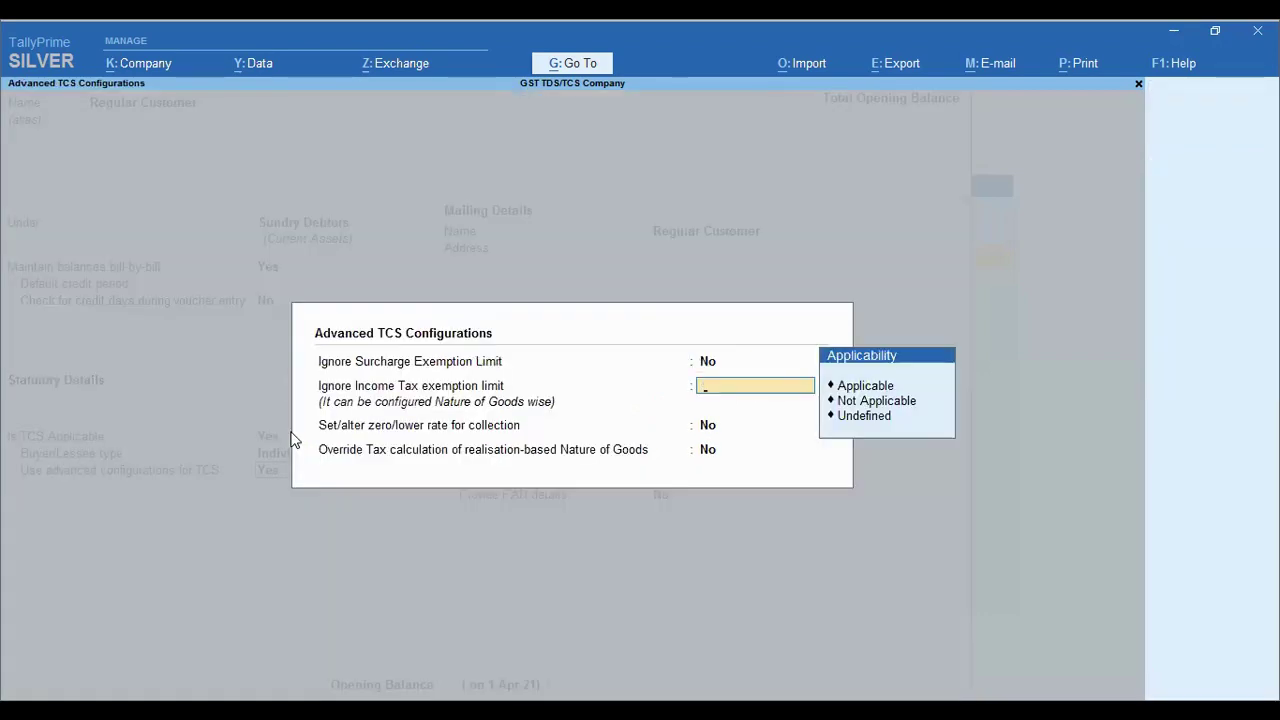
key("Down")
key("Return")
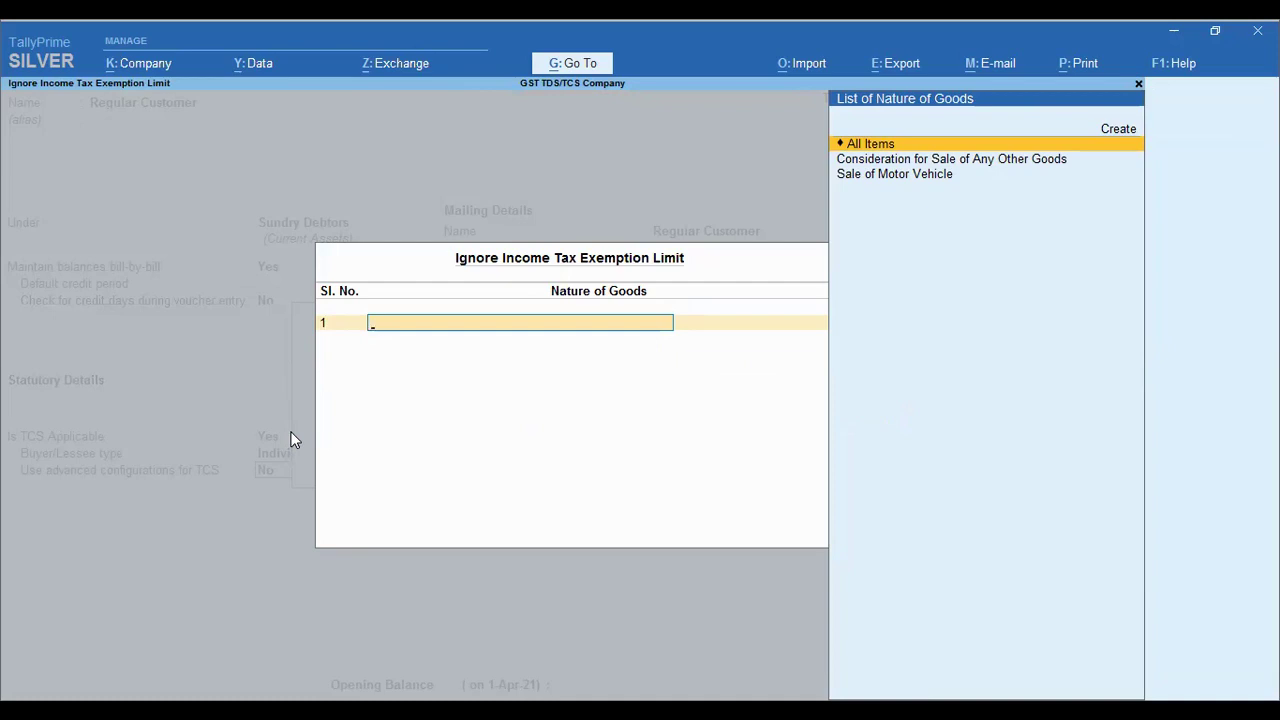
key("Down")
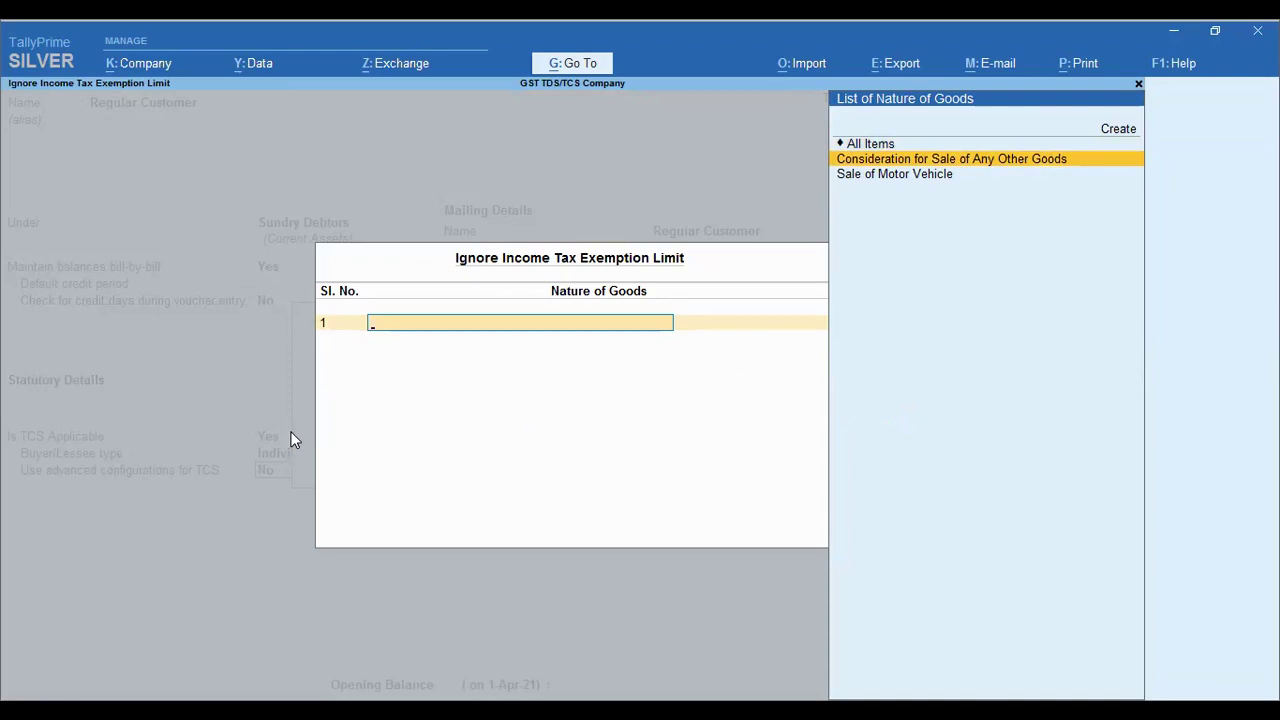
key("Return")
key("Return")
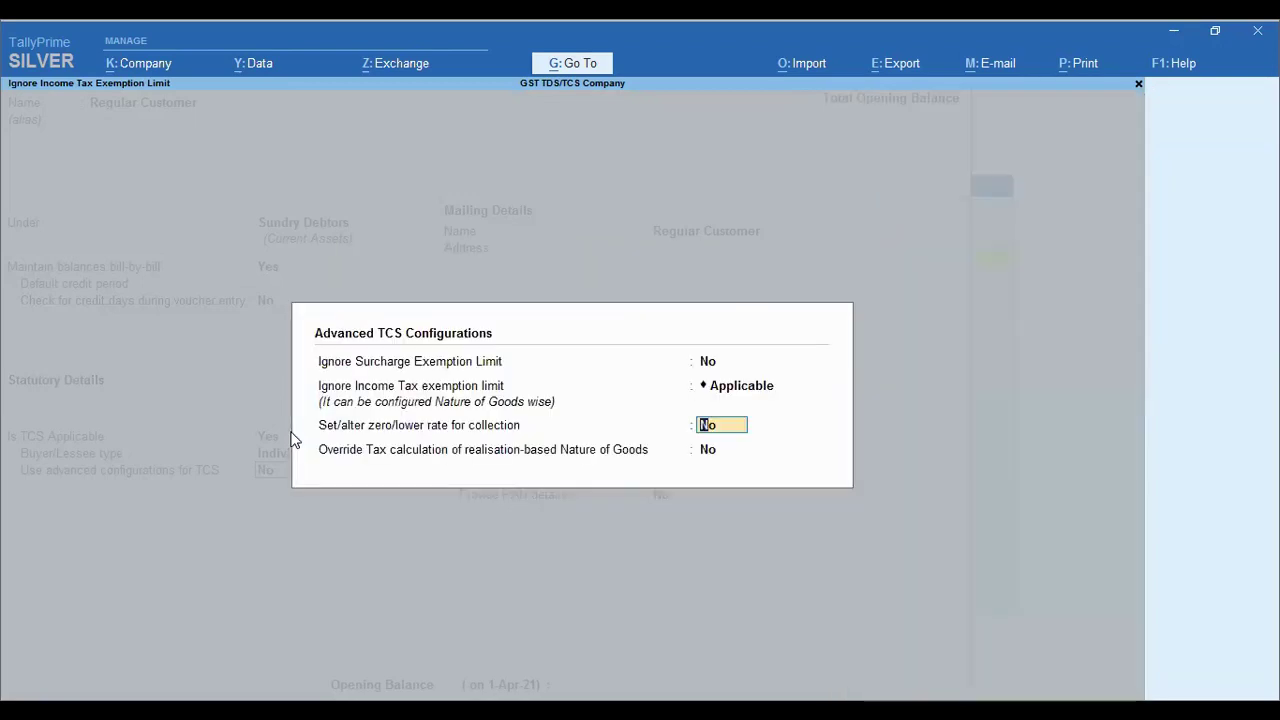
key("ctrl+a")
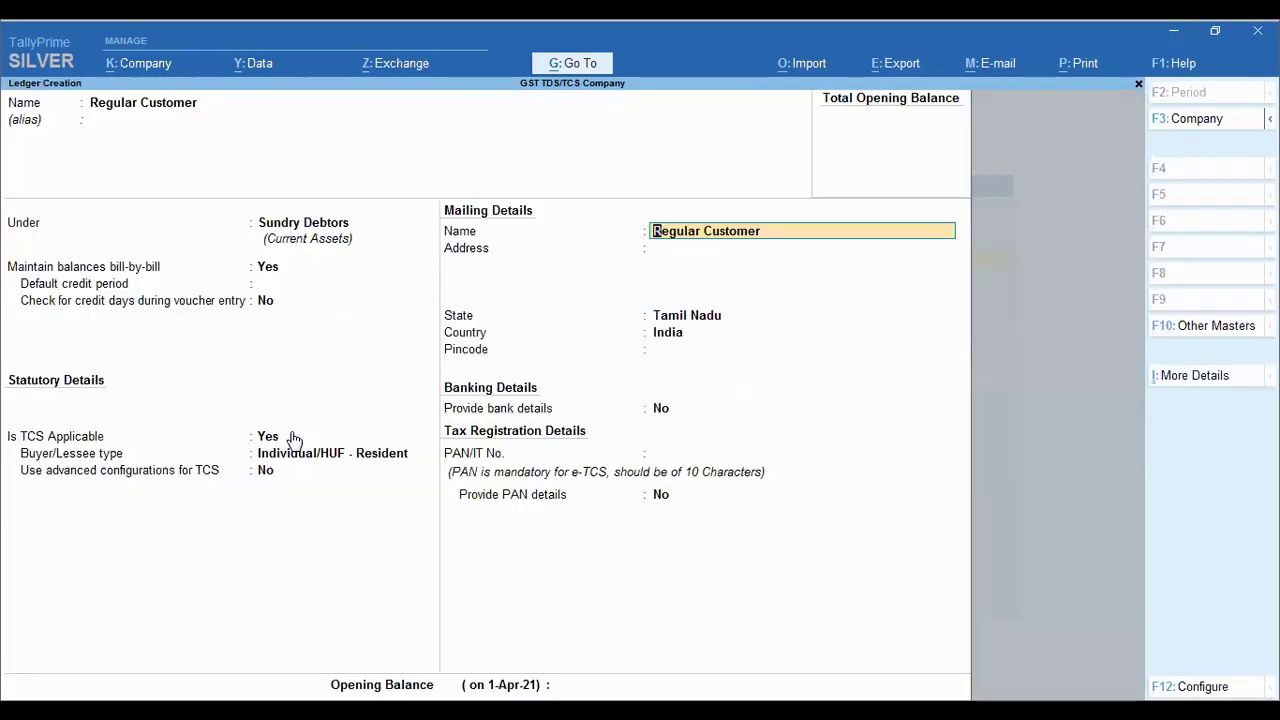
key("ctrl+a")
key("Escape")
Start a new stock item named Product under Primary with nos as its unit.
key("Return")
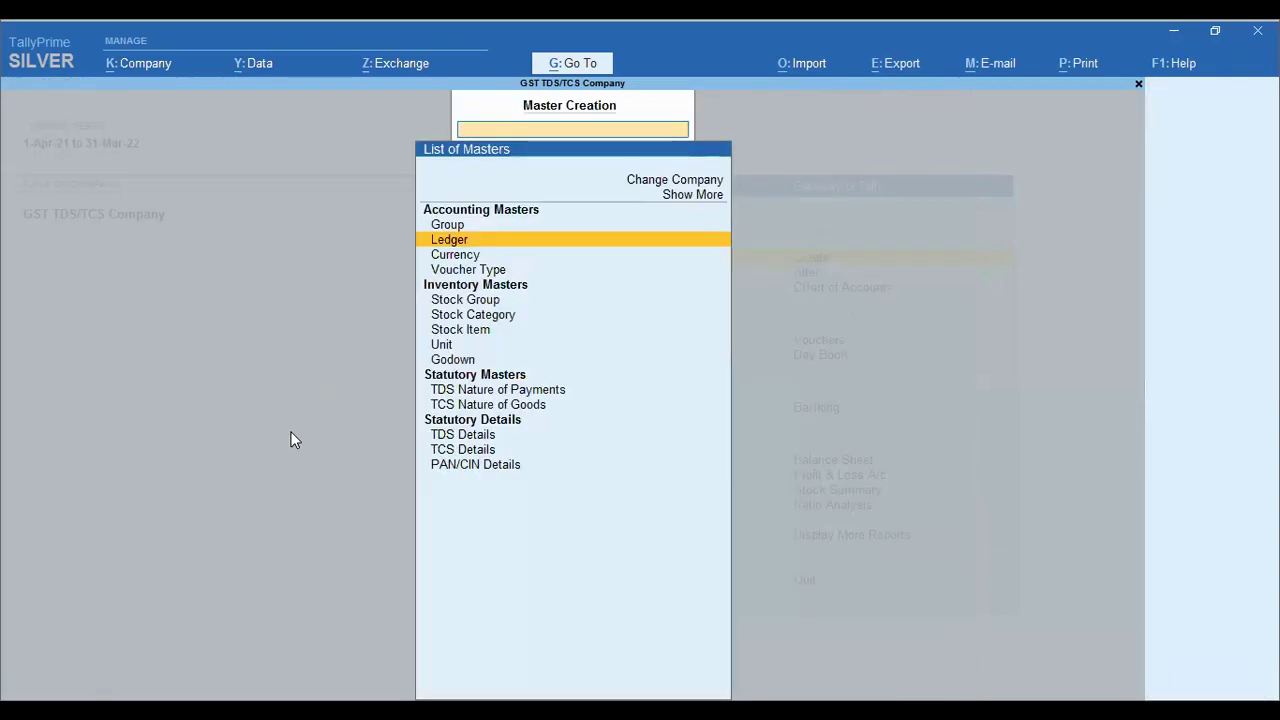
key("Down")
key("Down")
key("Down")
key("Down")
key("Down")
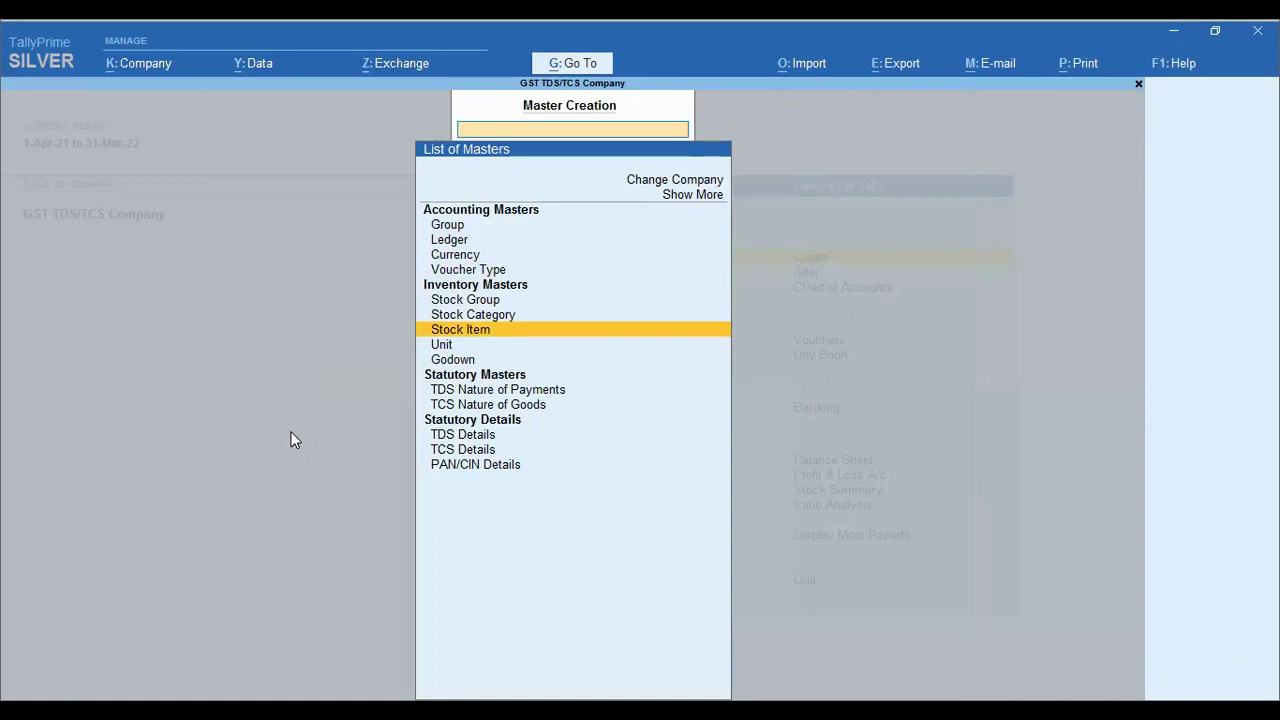
key("Return")
type("Product")
key("Return")
key("Return")
key("Return")
key("Return")
type("n")
key("Return")
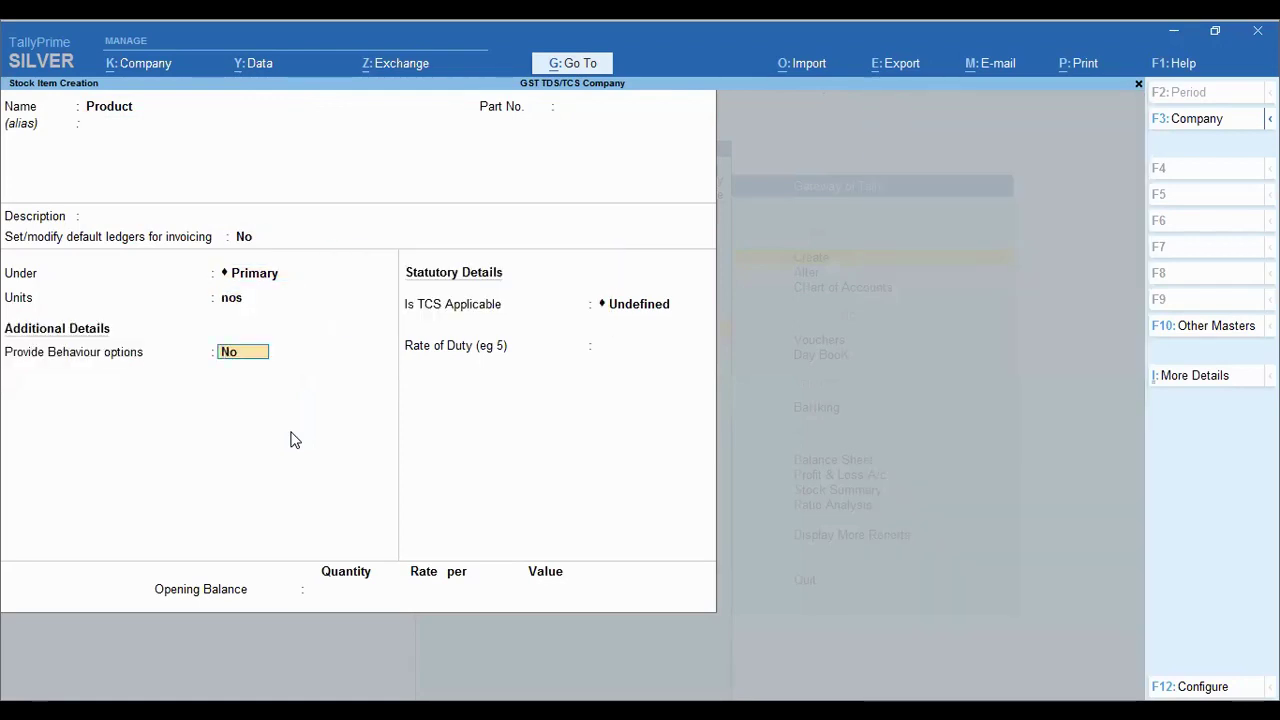
Make TCS applicable for the Product stock item with nature of goods Consideration for Sale of Any Other Goods, and save the item.
key("Return")
key("BackSpace")
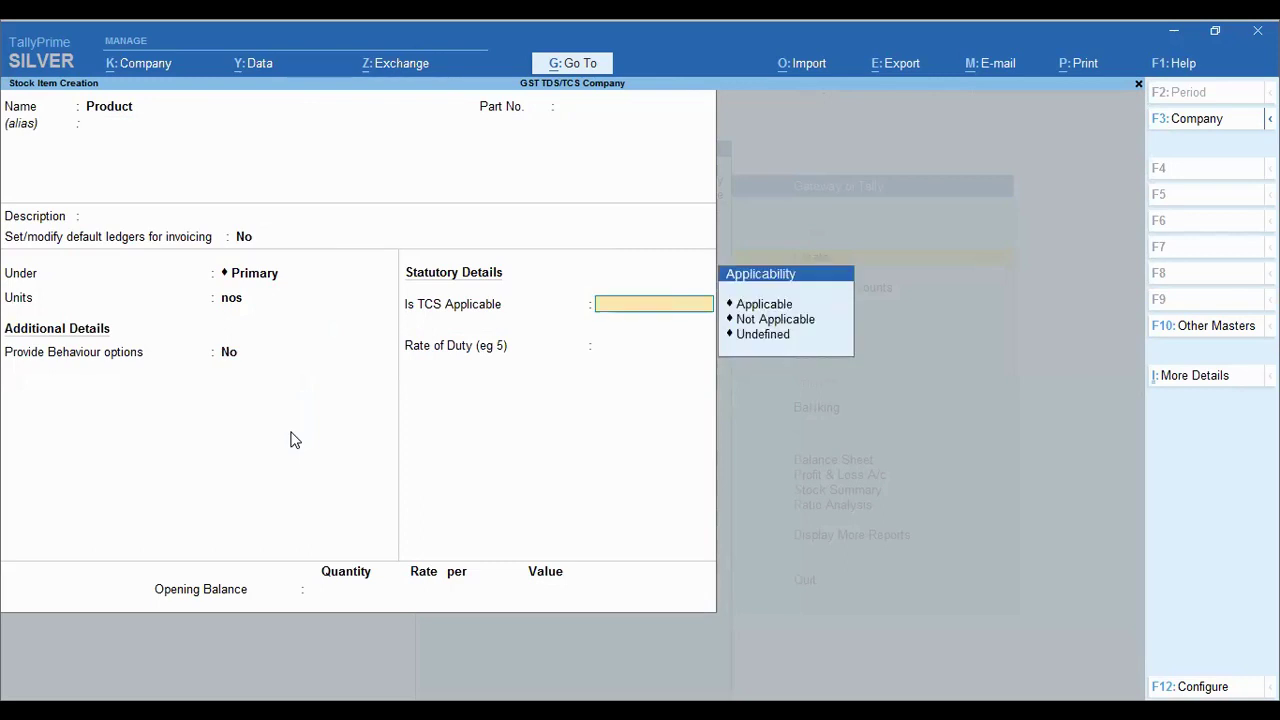
key("Down")
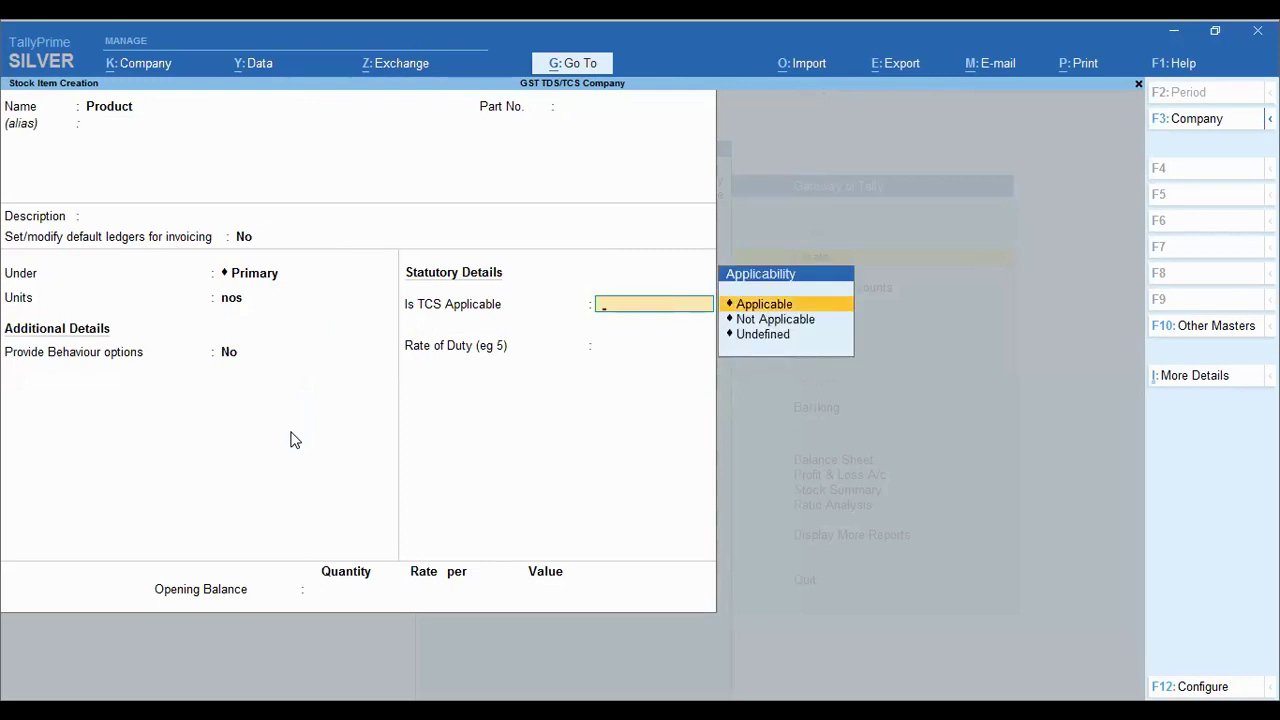
key("Return")
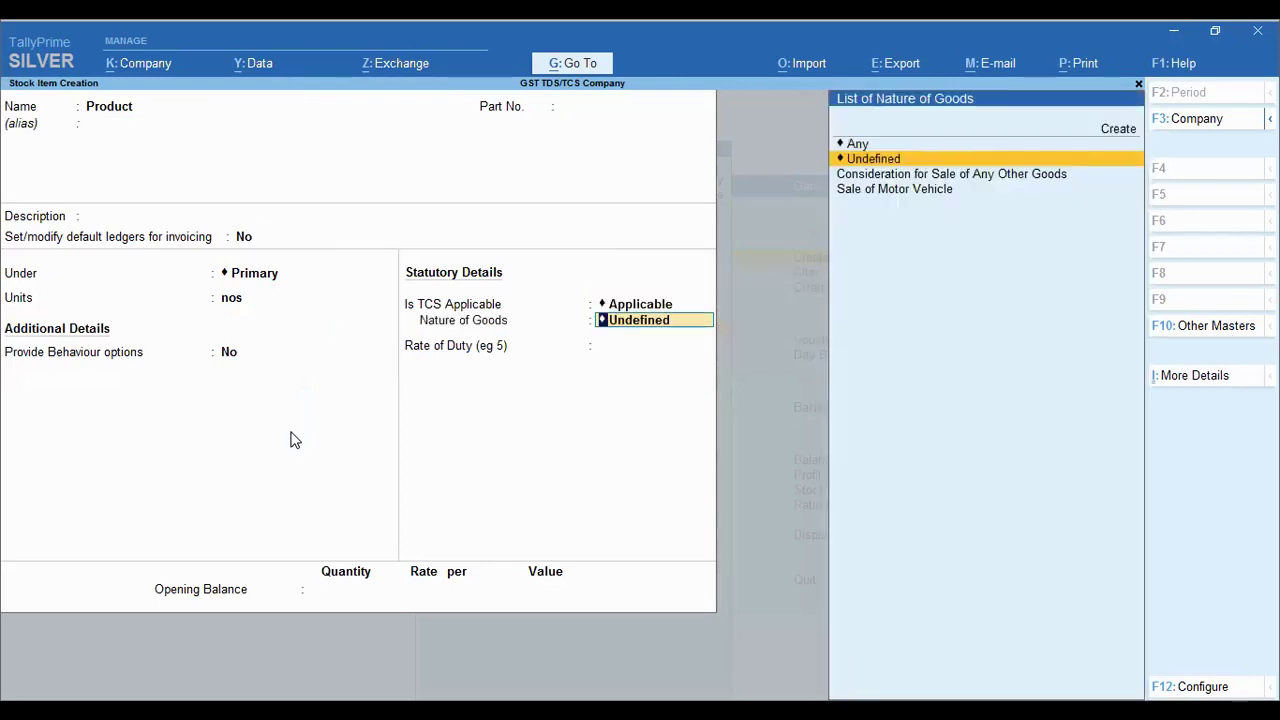
key("Down")
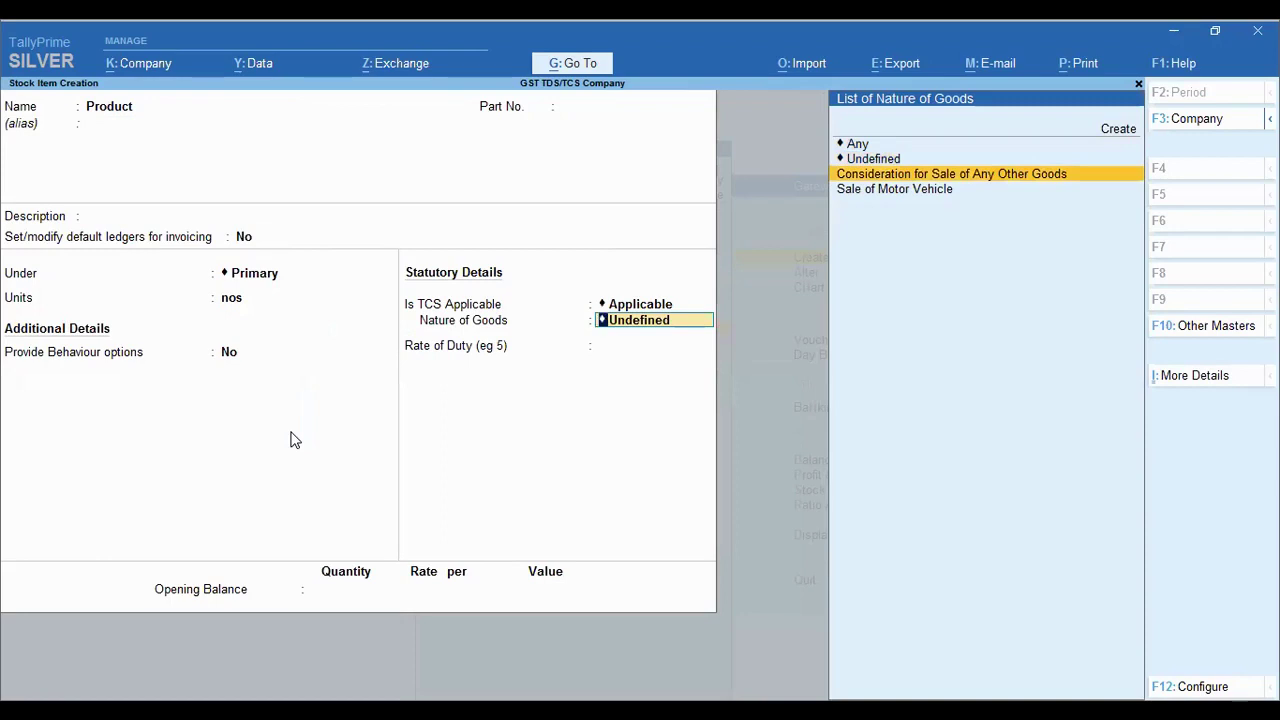
key("Return")
key("Return")
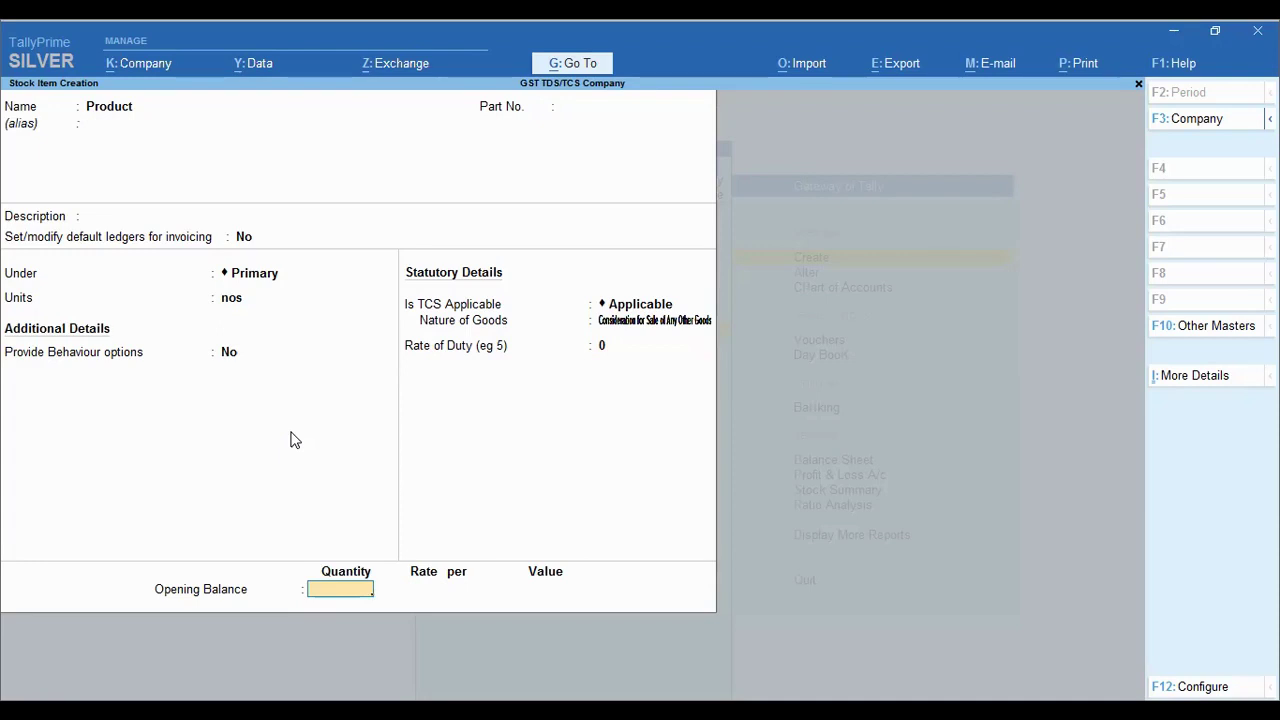
key("Return")
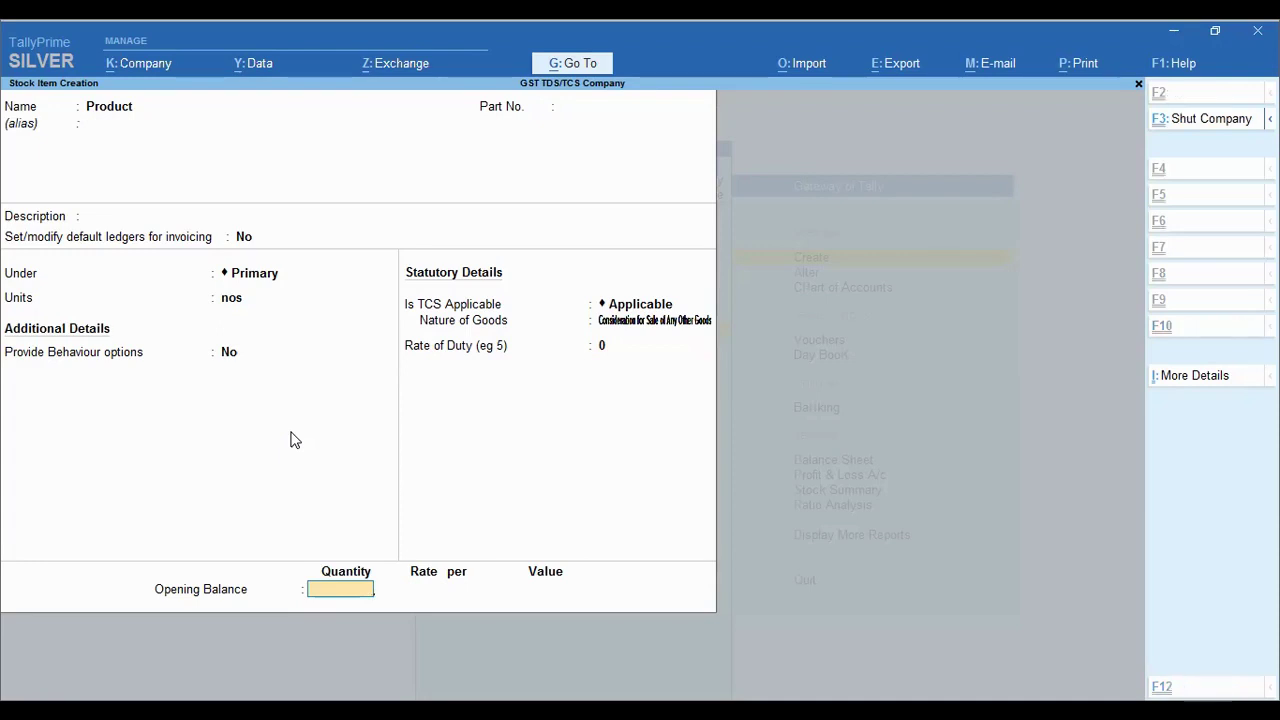
key("Escape")
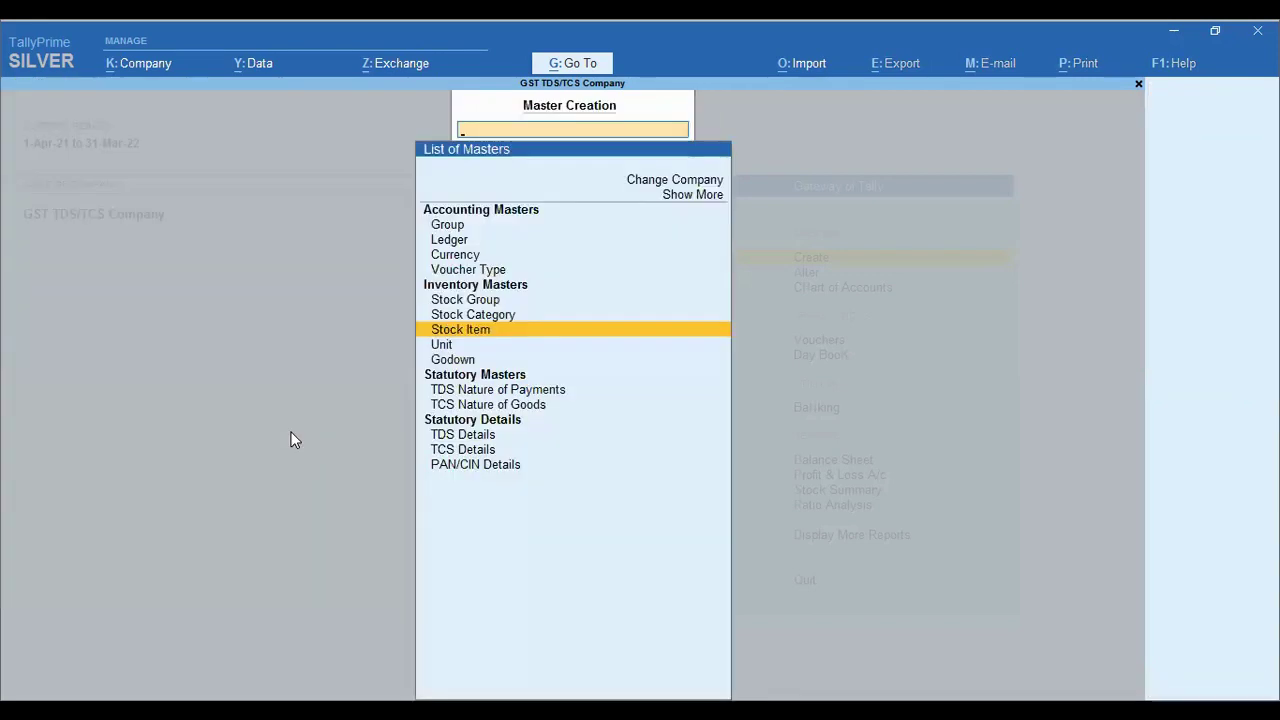
Review the Vehicle Customer sales voucher in the Day Book and return to the Gateway of Tally.
key("Escape")
key("d")
key("d")
key("Down")
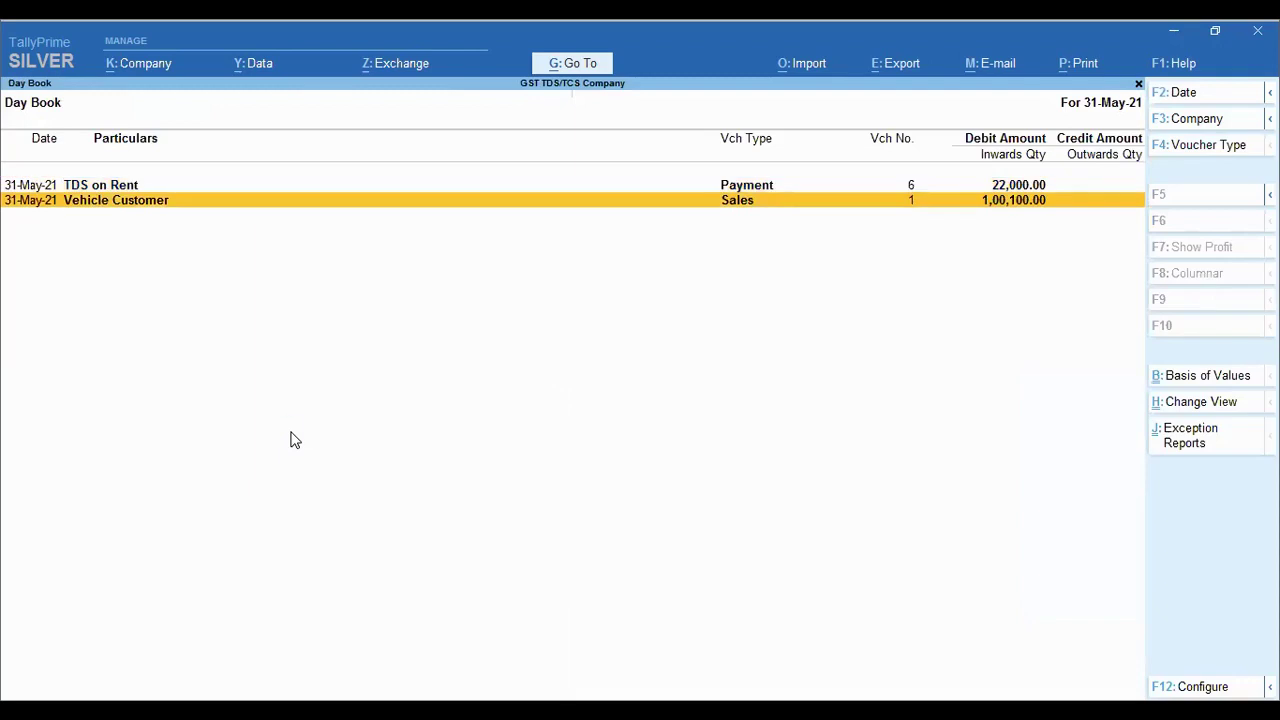
key("Return")
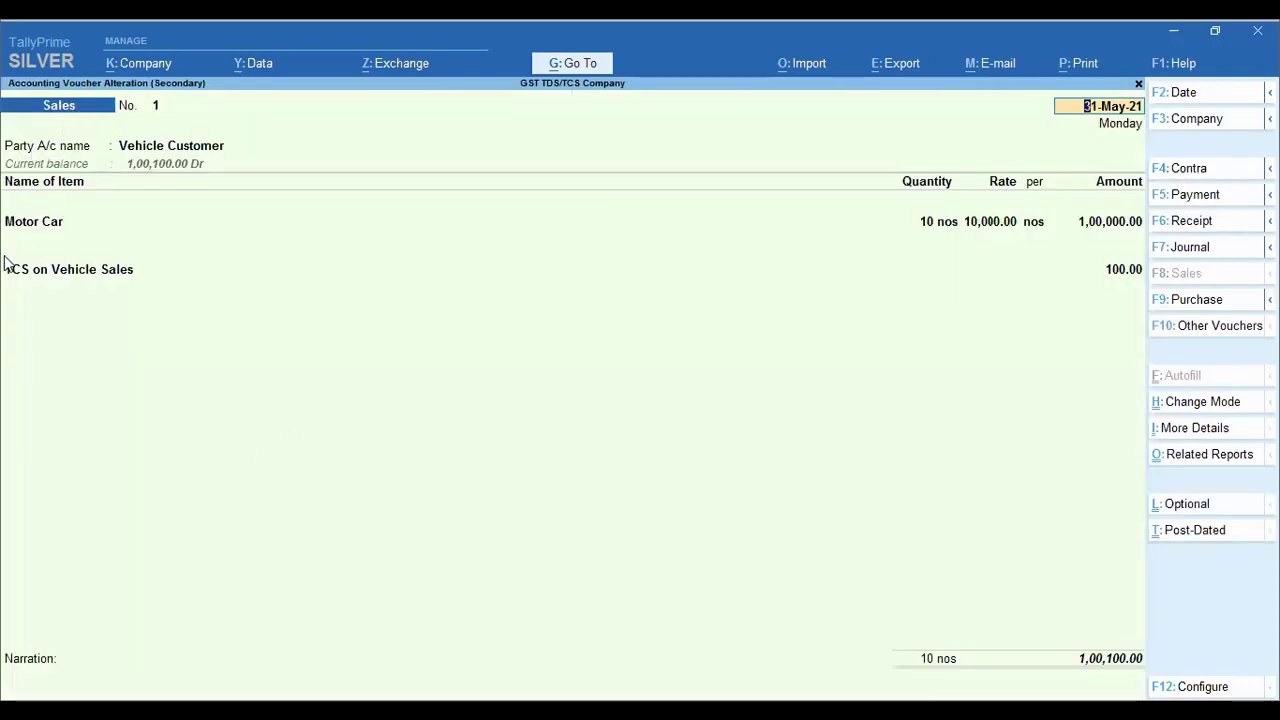
key("Escape")
key("Escape")
key("Escape")
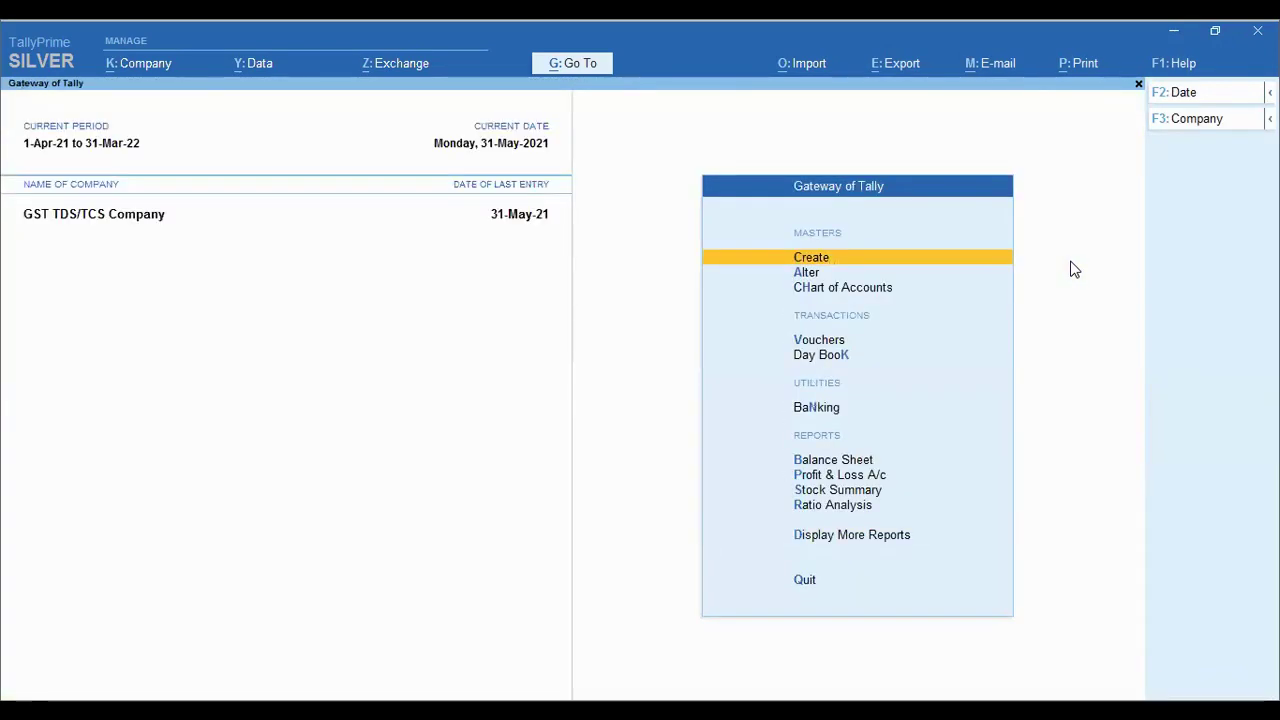
Start a receipt voucher into Bank from Regular Customer for 10,00,000, adjusted On Account.
key("v")
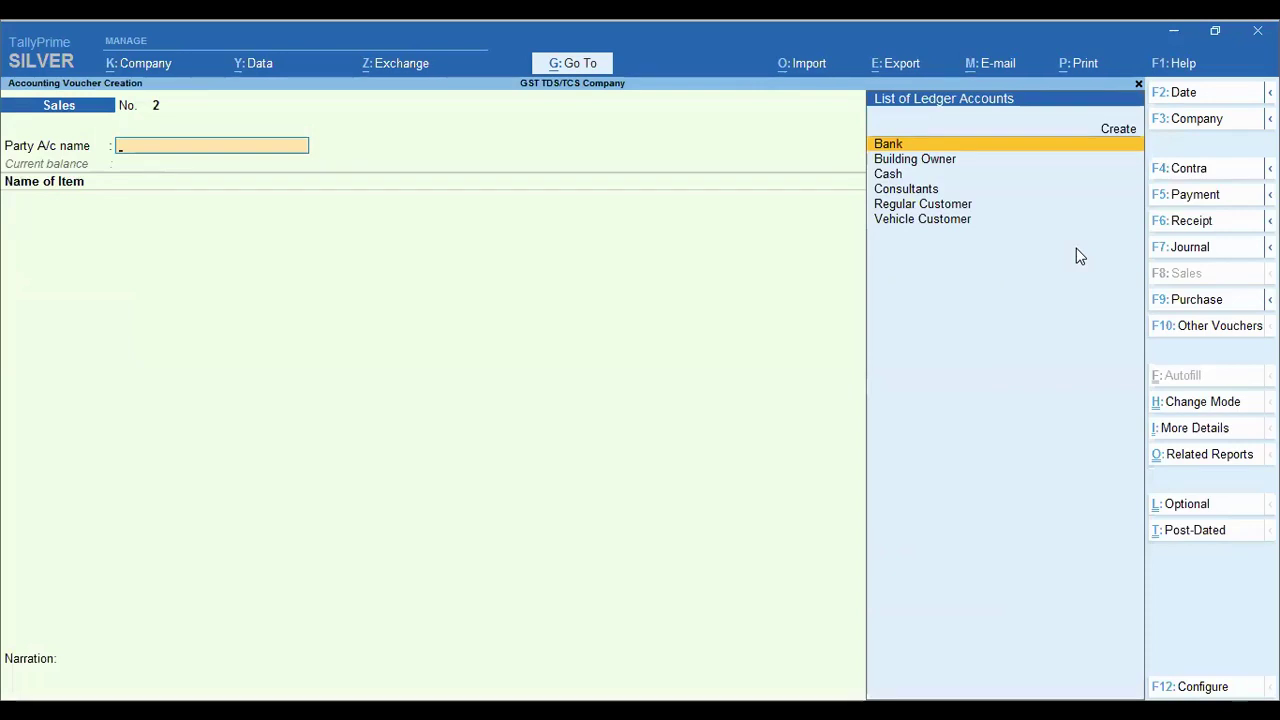
key("F6")
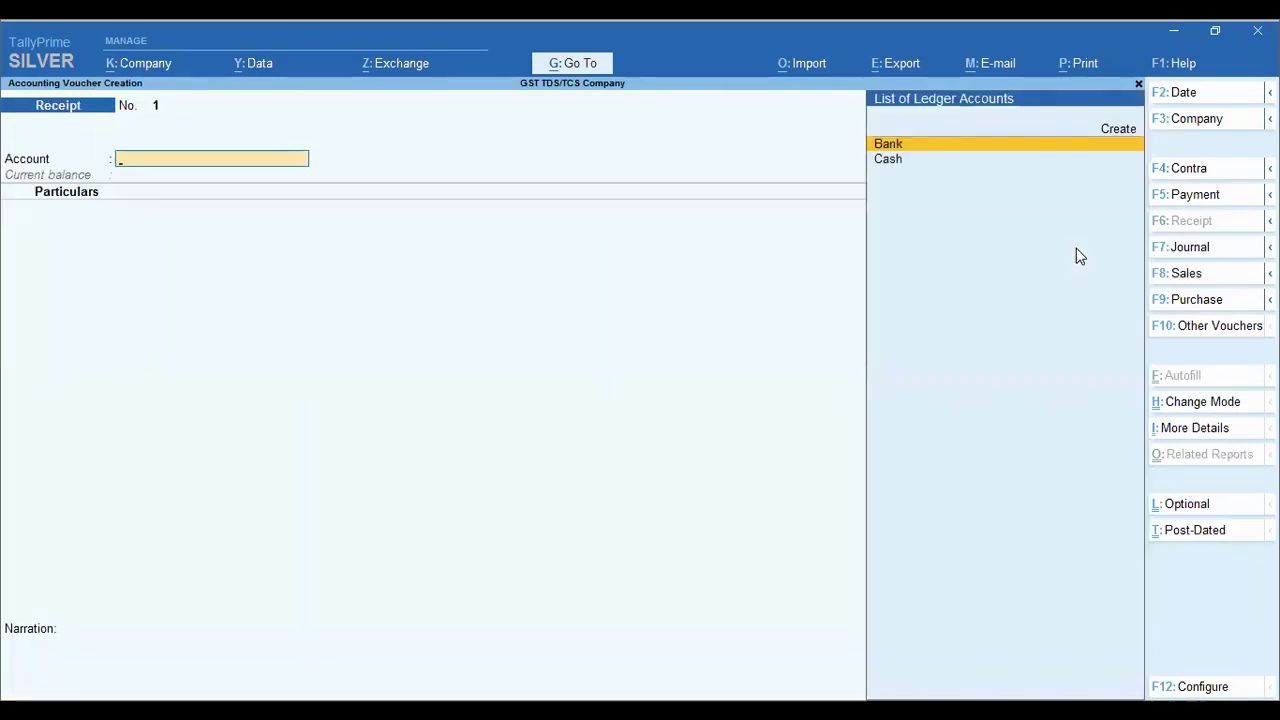
key("Return")
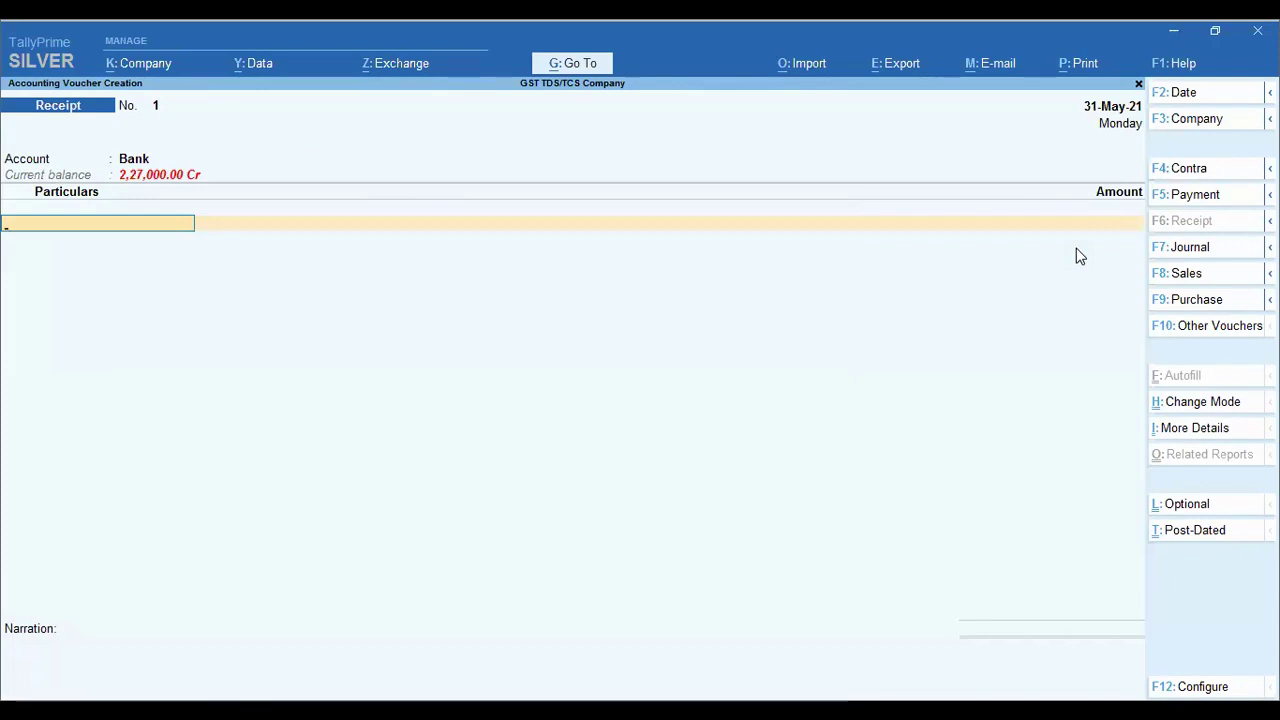
type("Regu")
key("Return")
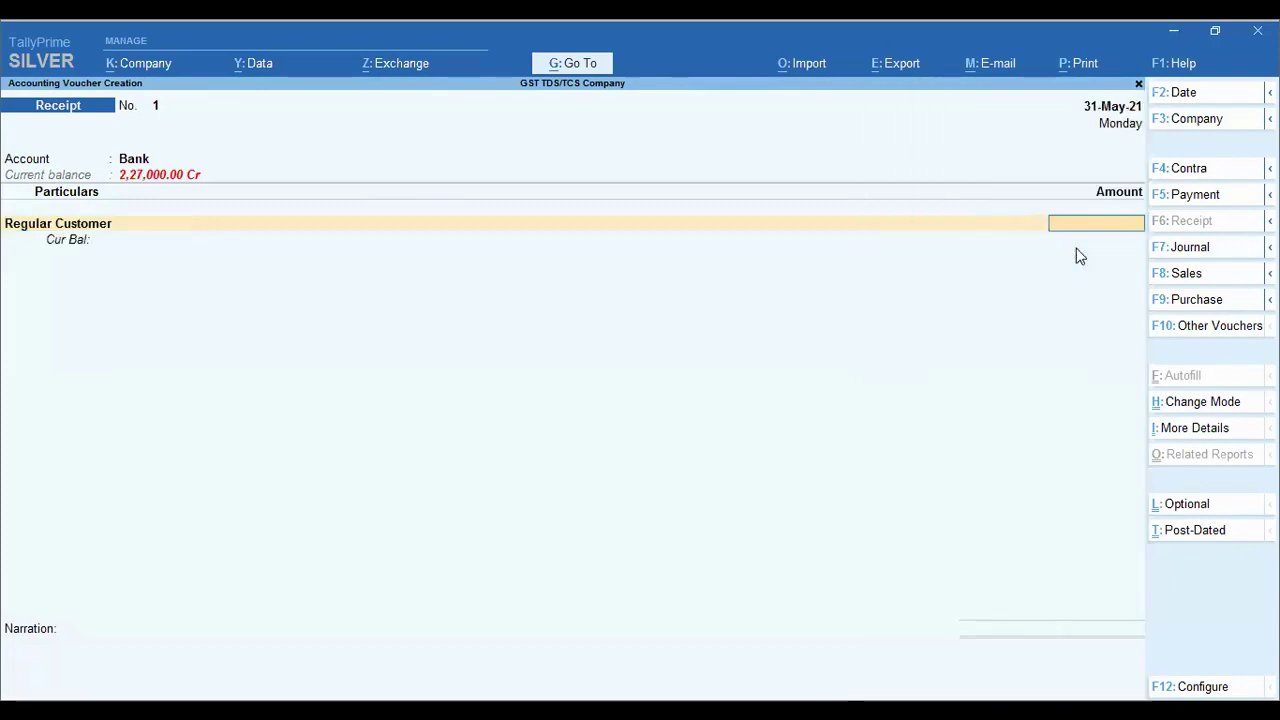
type("10,00,00")
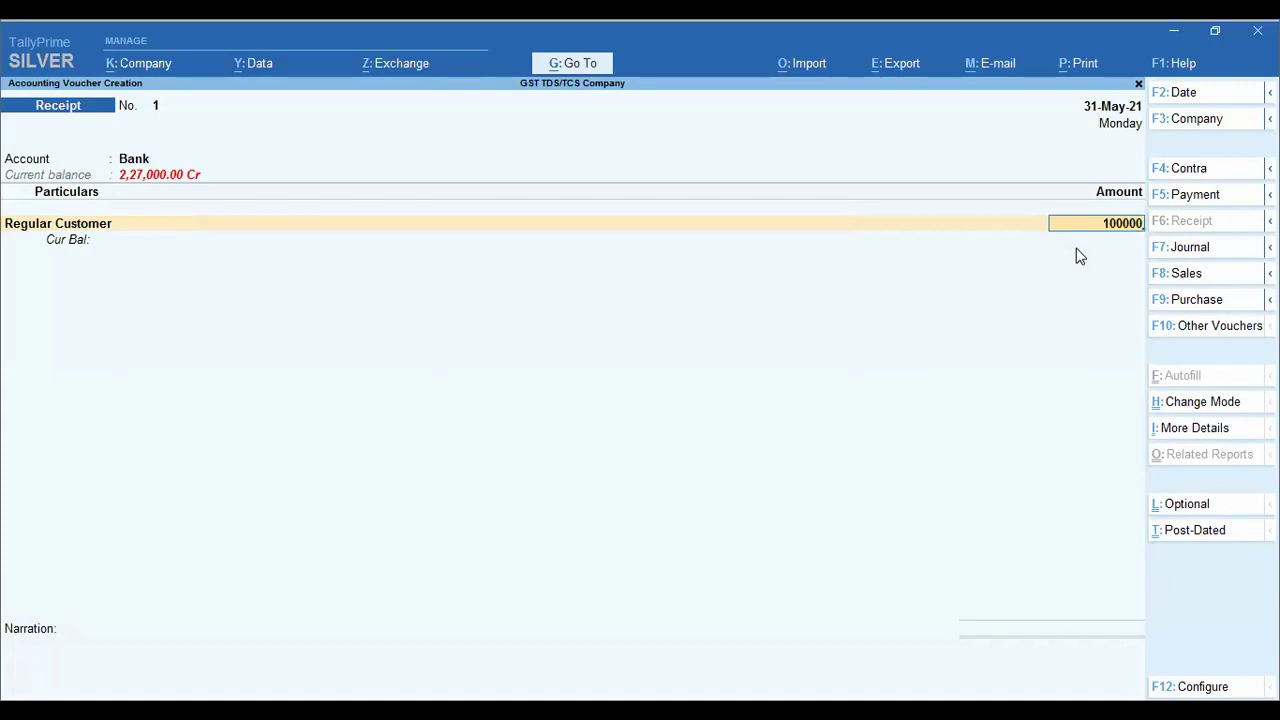
type("0")
key("Return")
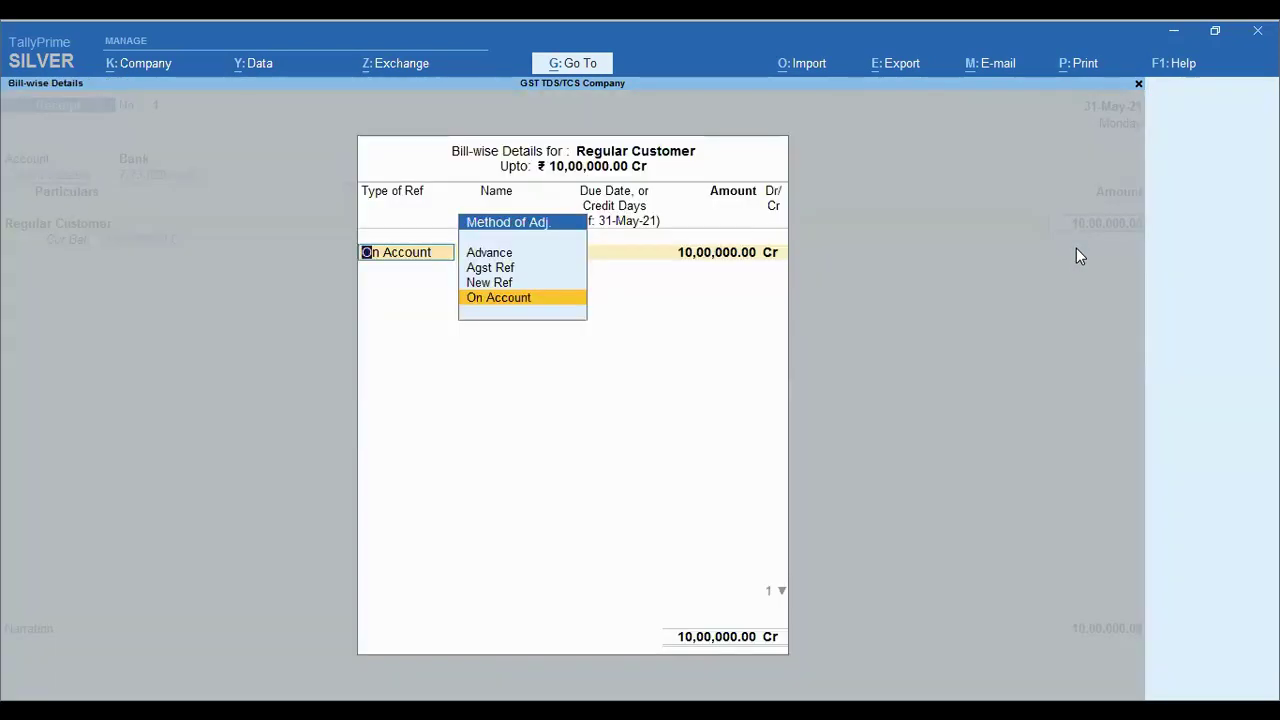
key("Return")
key("Return")
key("Return")
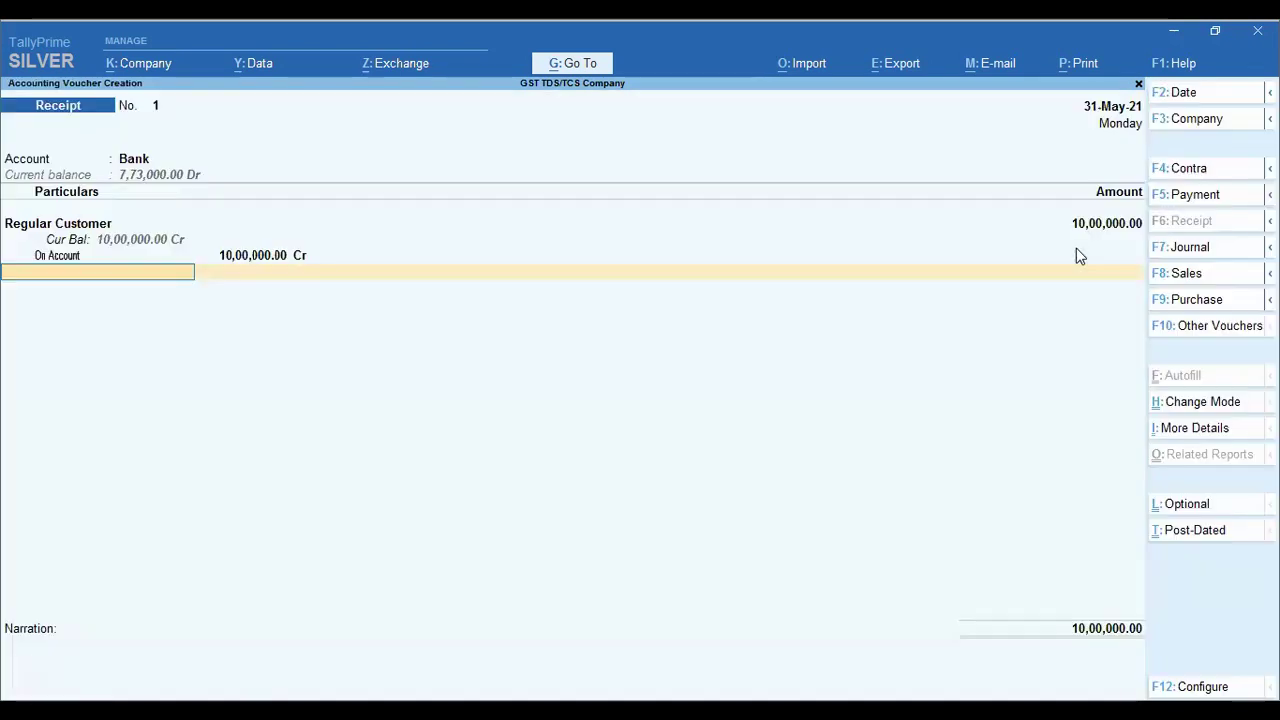
Add the Tcs on Sale of Goods ledger as the receipt's second line, accepting the calculated tax.
type("Tc")
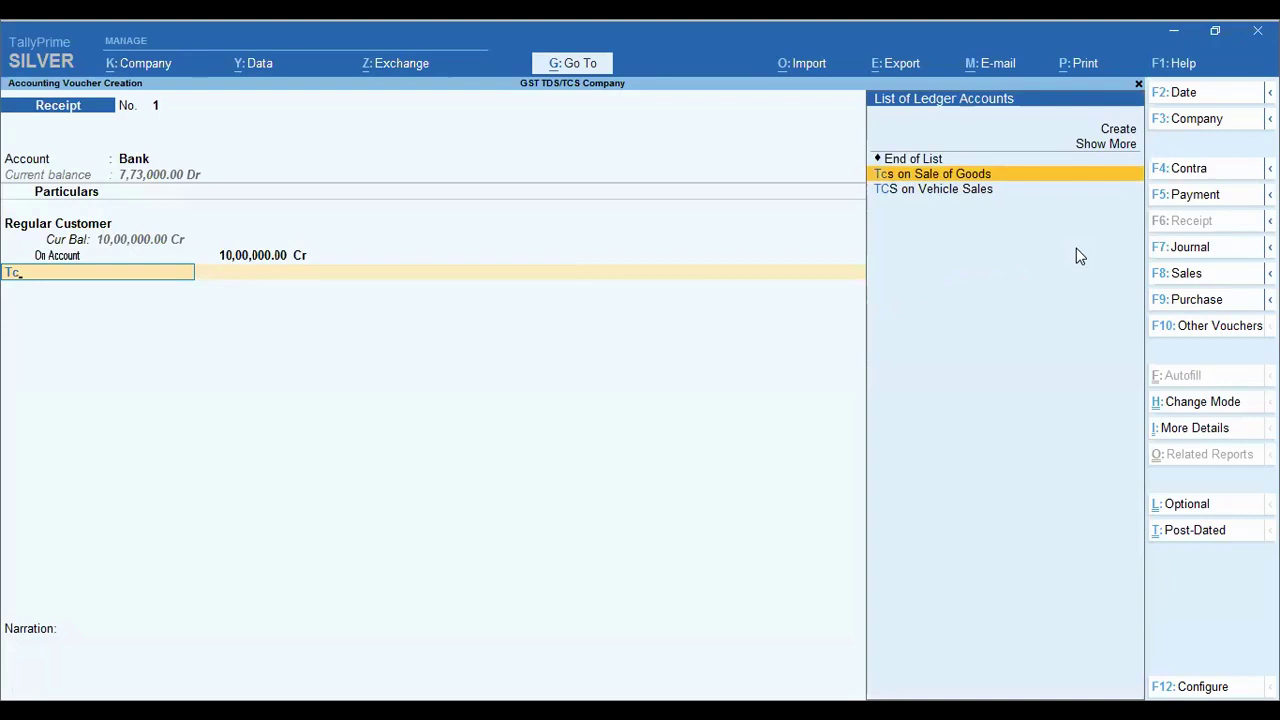
key("Return")
key("Return")
key("Return")
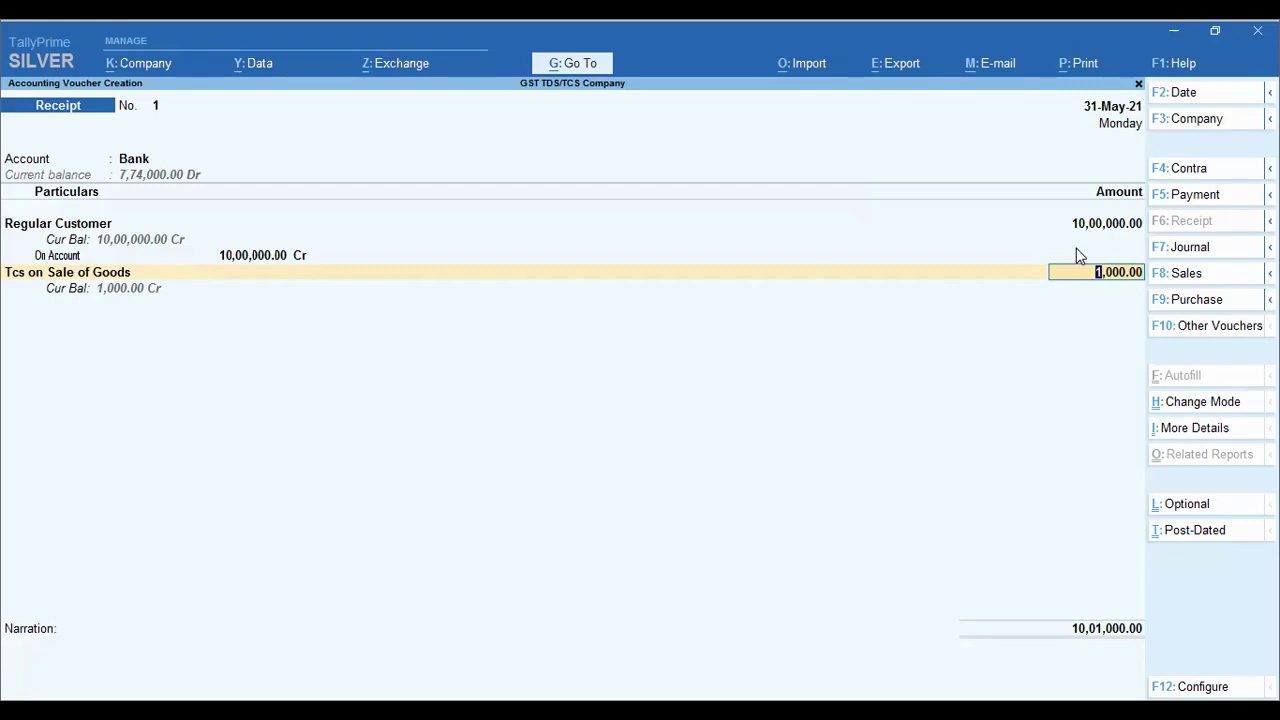
Reopen the Regular Customer ledger from the receipt and enable its advanced configurations for TCS.
key("BackSpace")
key("BackSpace")
key("BackSpace")
key("BackSpace")
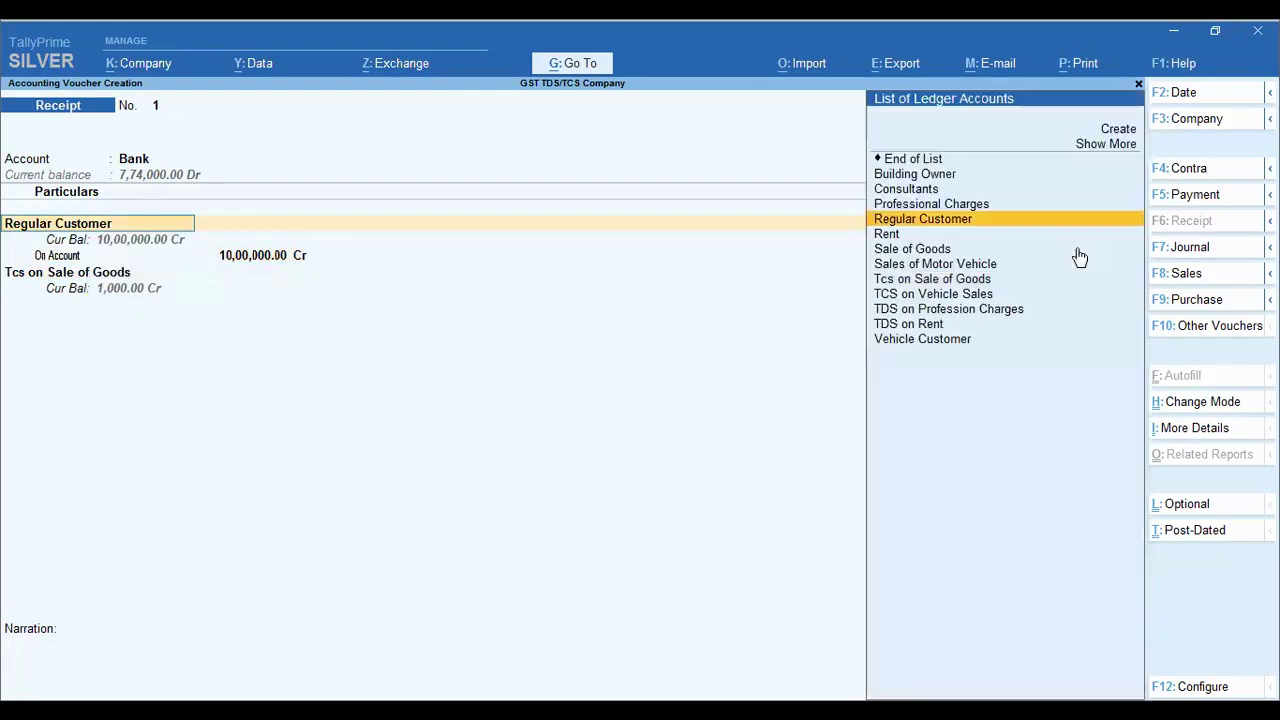
key("Return")
key("ctrl+Return")
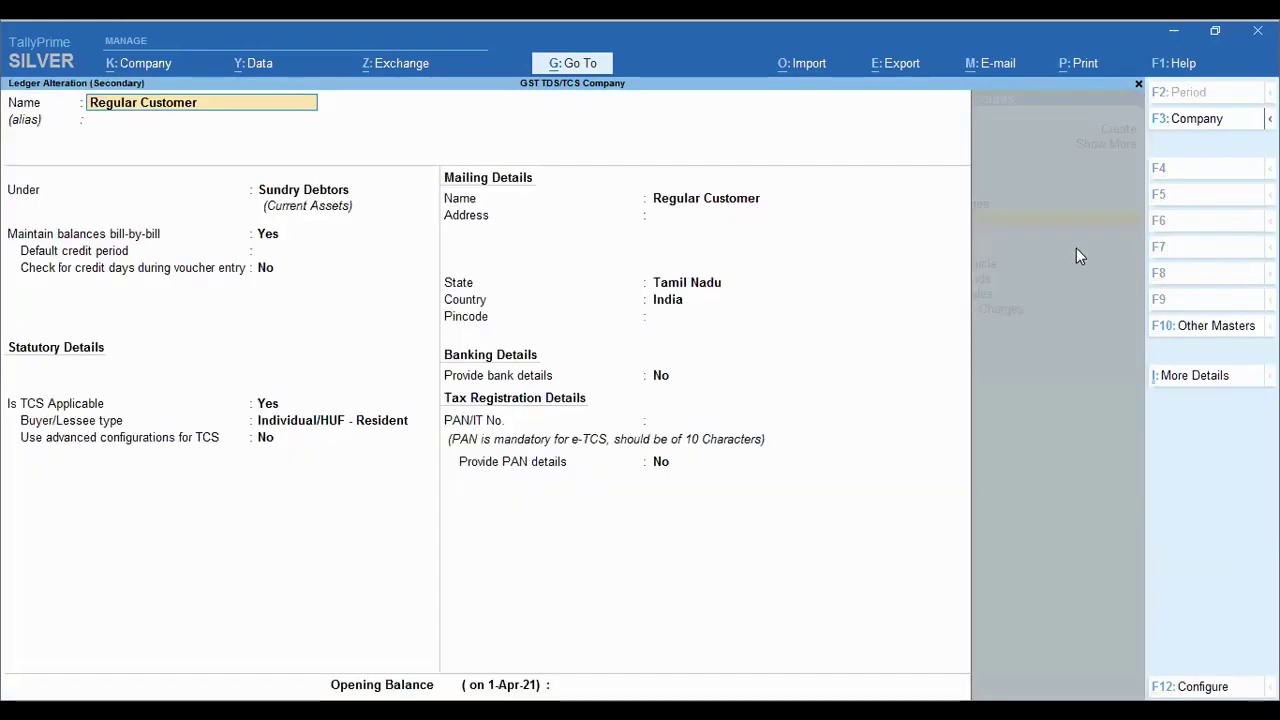
key("Return")
key("Return")
key("Return")
key("Return")
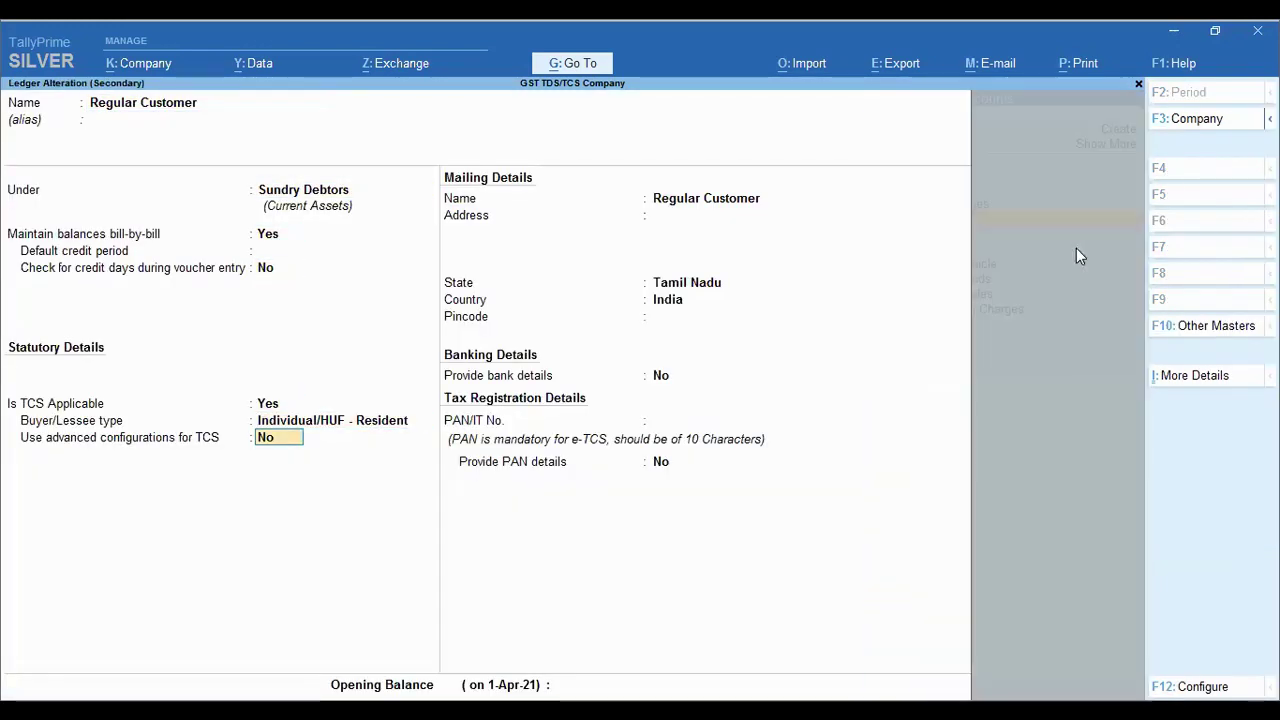
key("y")
key("Return")
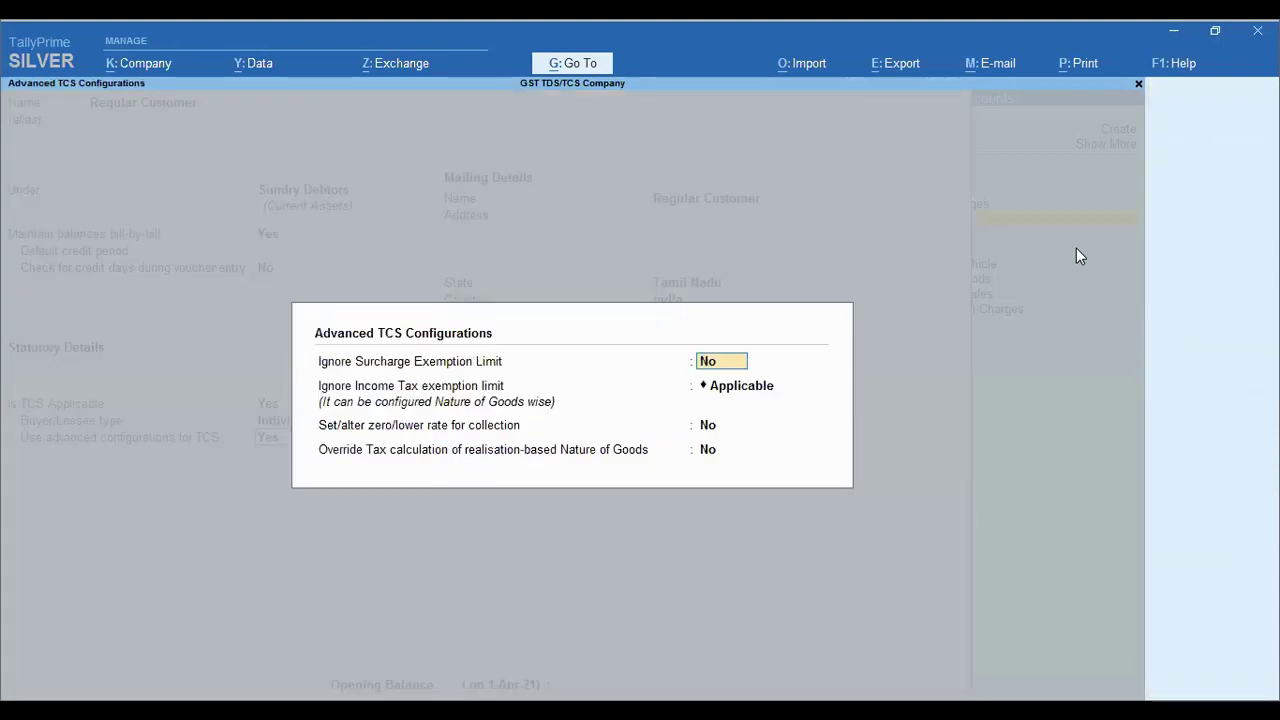
Set Ignore Income Tax exemption limit to Not Applicable in the advanced TCS configurations, and save the Regular Customer ledger.
key("Return")
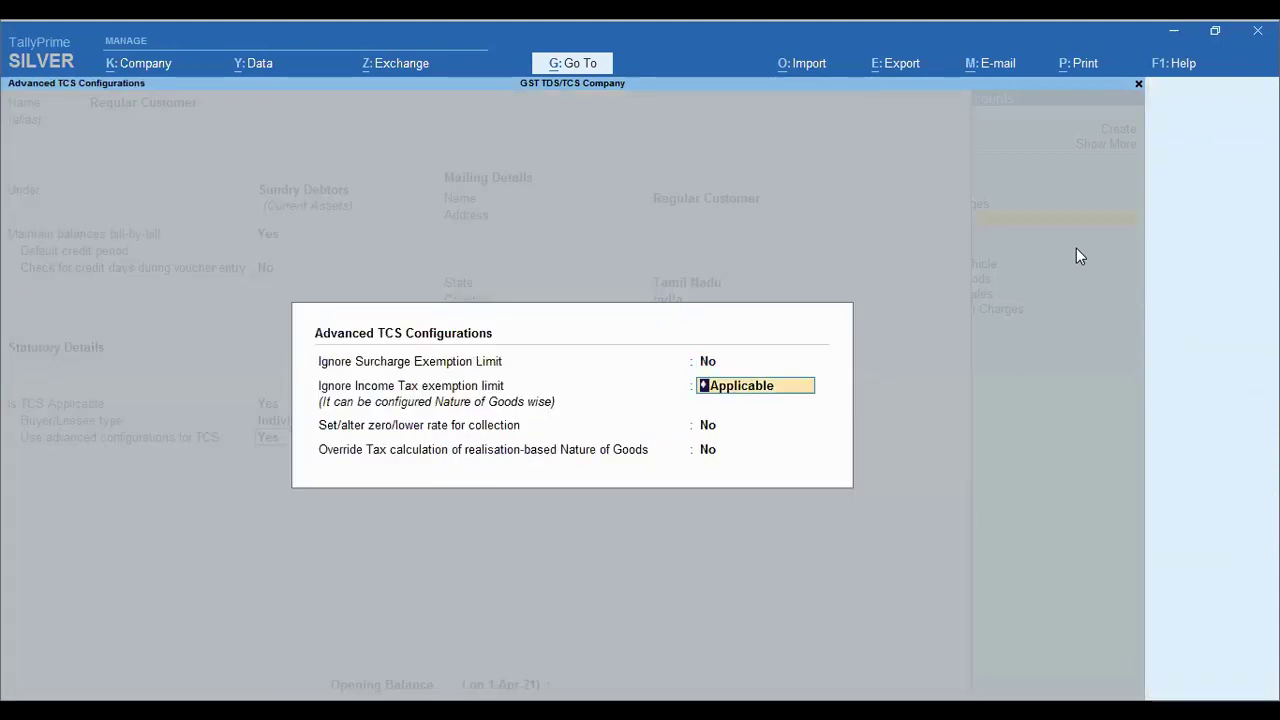
key("BackSpace")
key("Down")
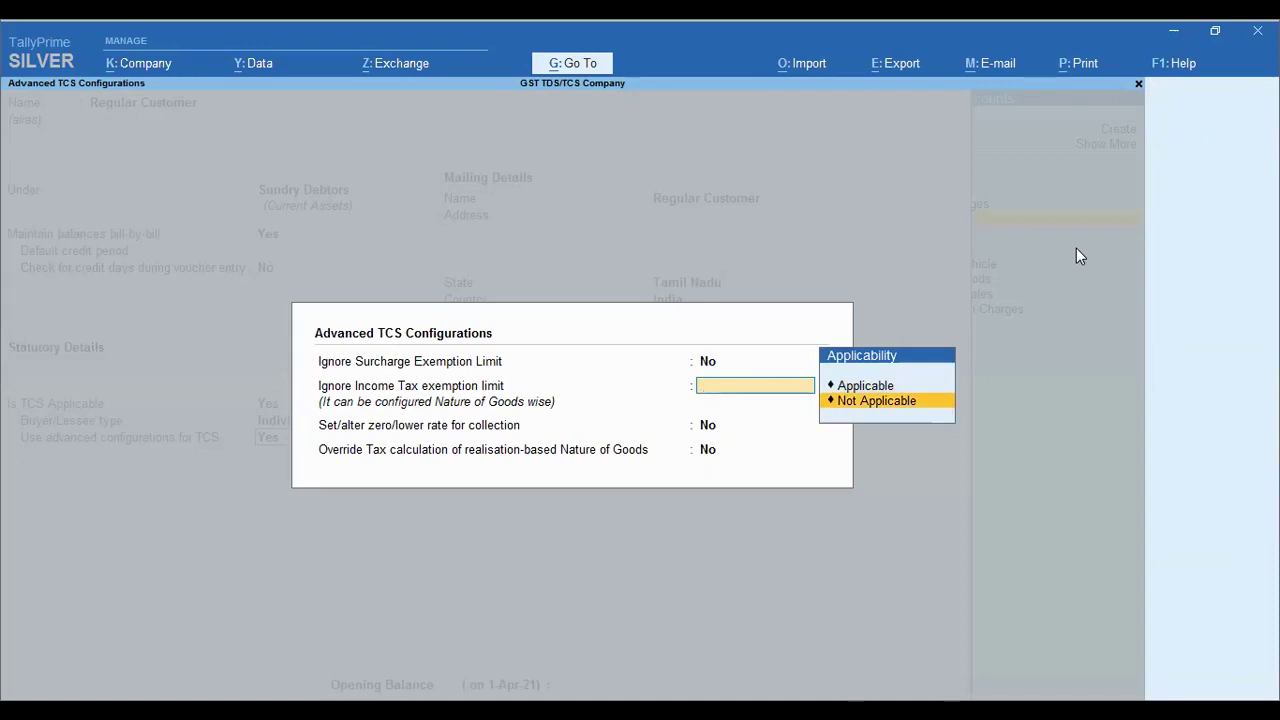
key("Return")
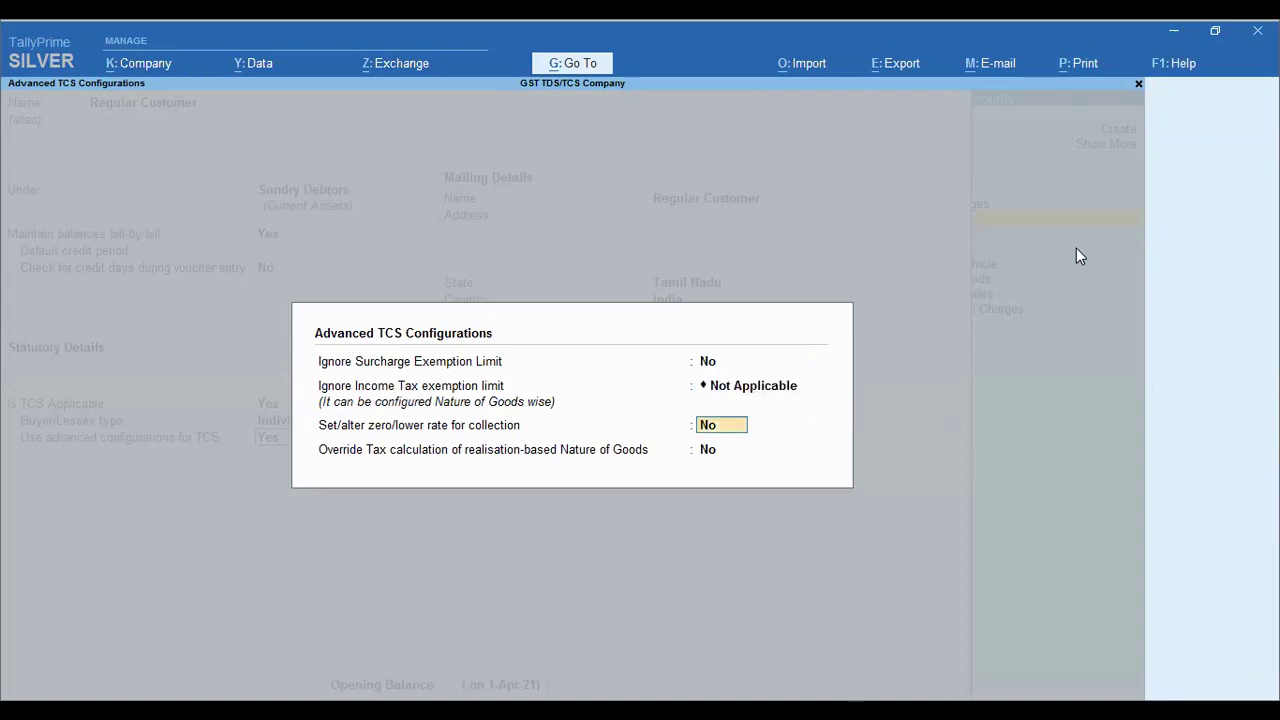
key("Return")
key("Return")
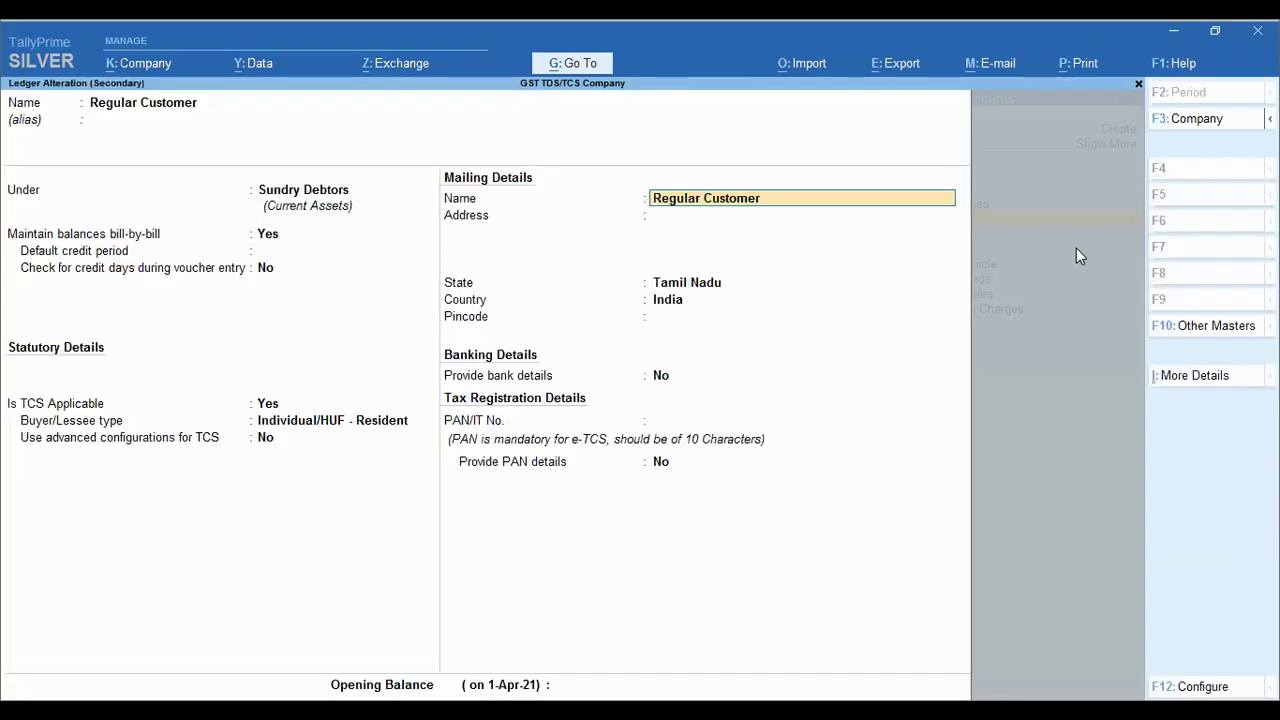
key("ctrl+a")
Go through the receipt's Regular Customer and Tcs on Sale of Goods lines again, and leave the receipt voucher.
key("Return")
key("Return")
key("Return")
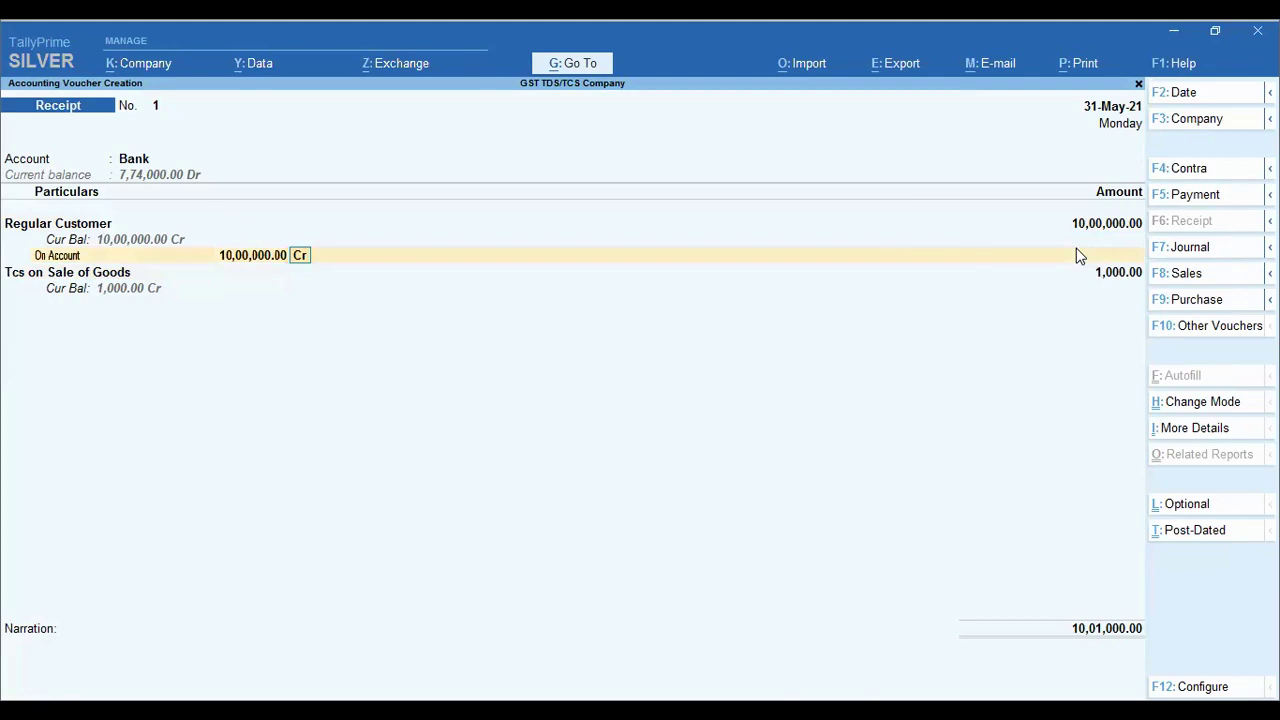
key("Return")
key("Return")
key("Return")
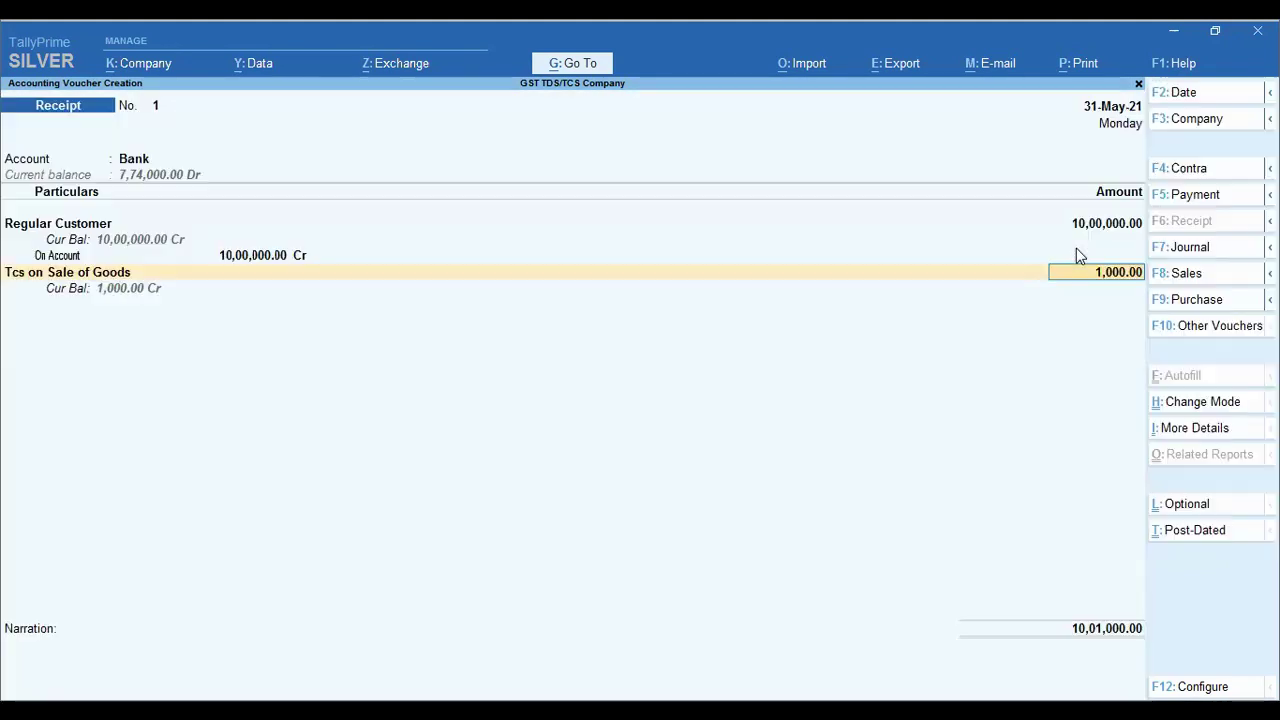
key("ctrl+a")
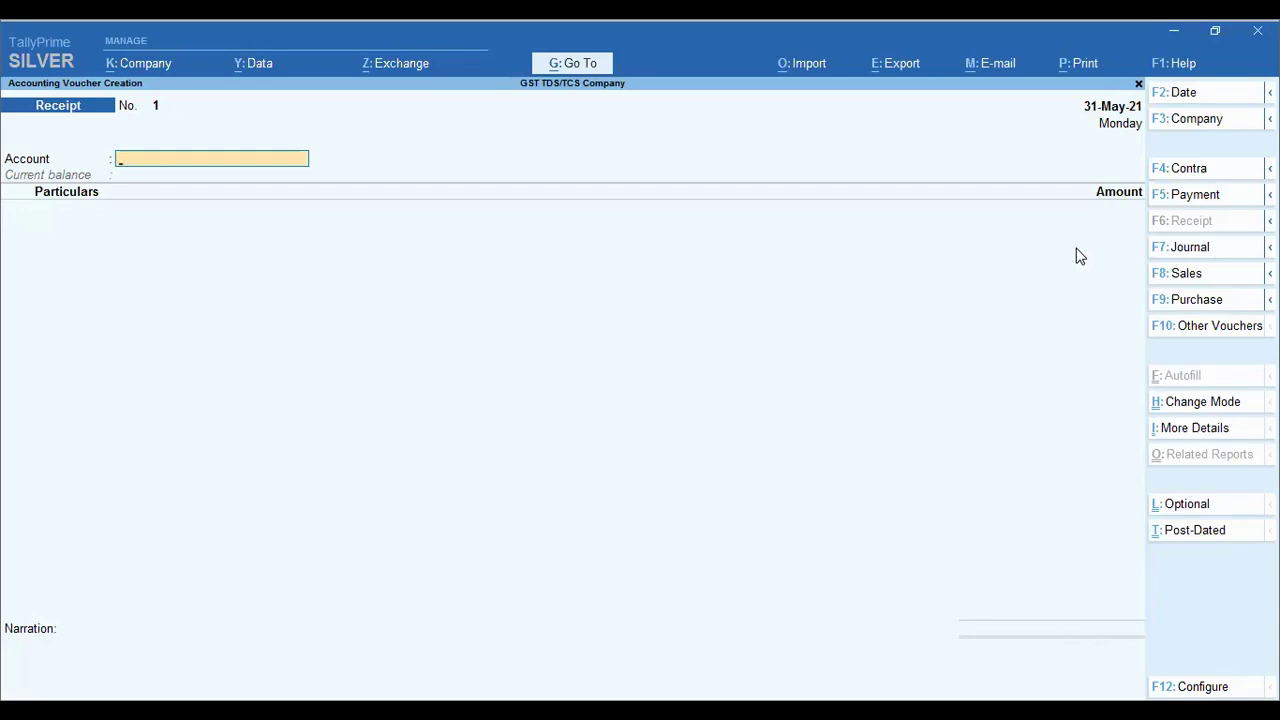
key("Escape")
key("a")
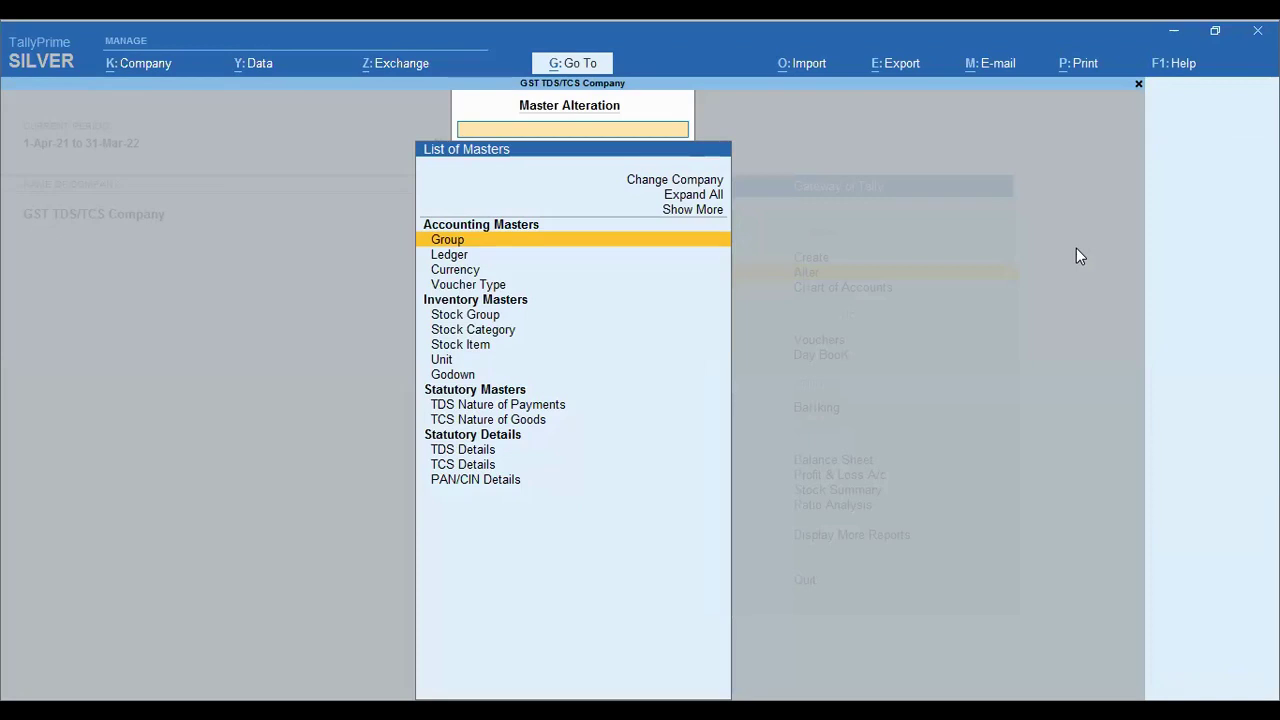
key("Escape")
key("Up")
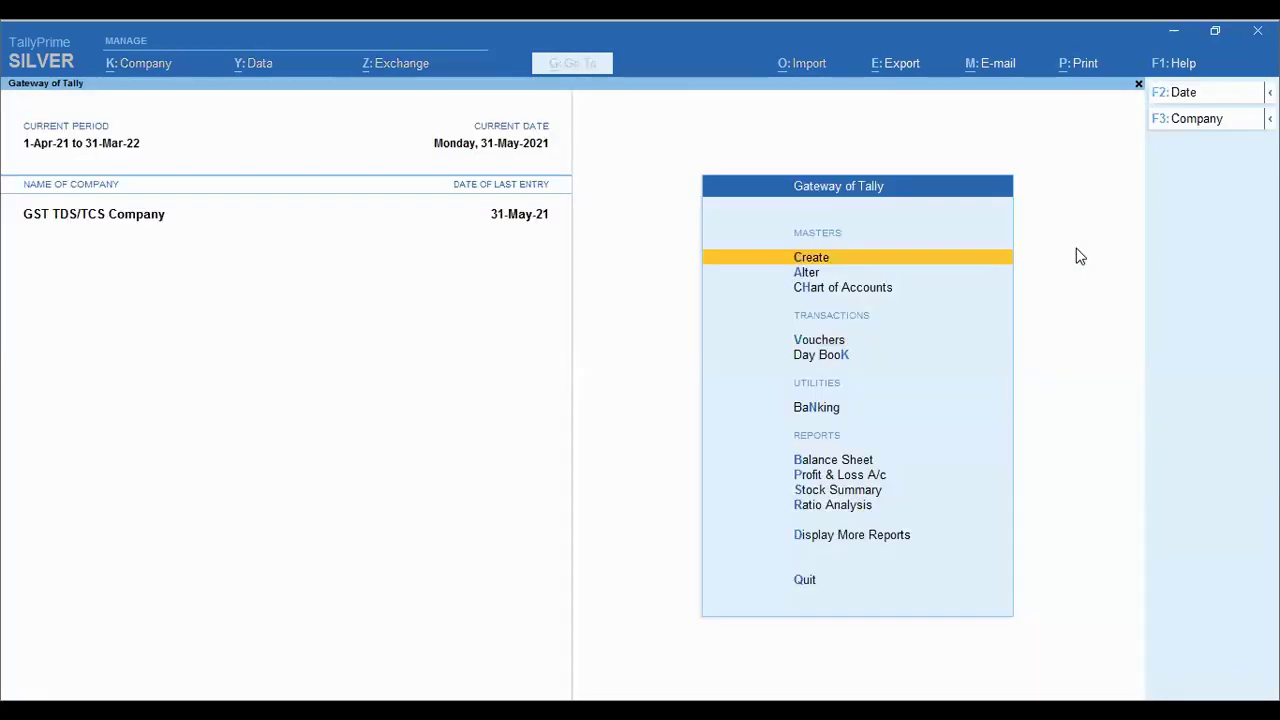
Start a receipt voucher into the Bank account with Regular Customer as its first line.
key("v")
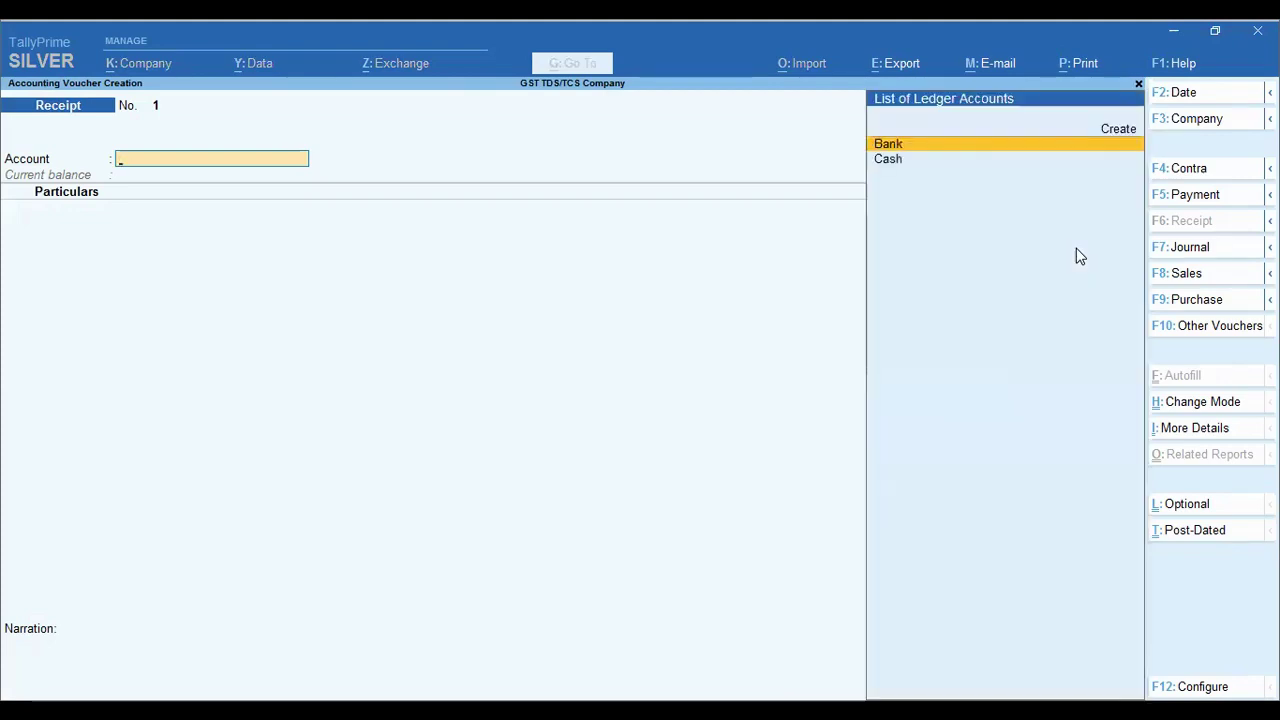
key("Return")
type("Re")
key("Down")
key("Return")
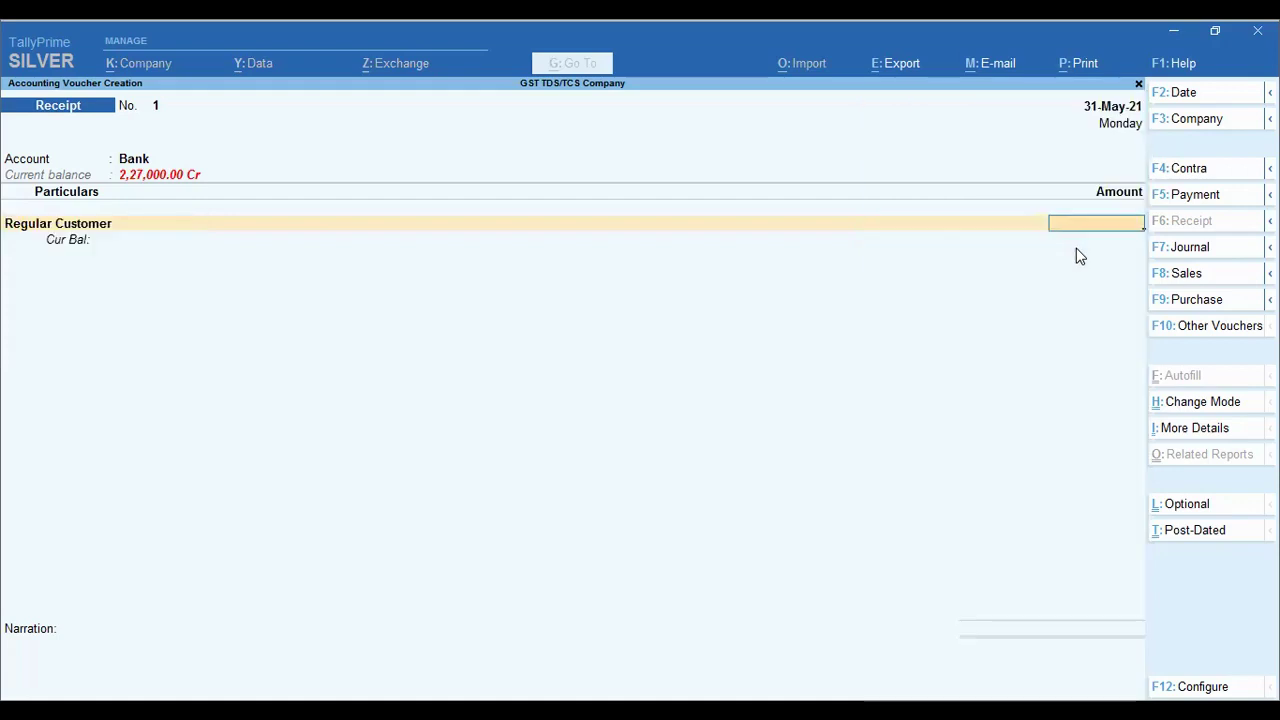
Enter 10,00,000 as the Regular Customer amount and allocate it On Account.
type("10,00,00")
type("00000")
key("Return")
key("Return")
key("Return")
key("Return")
Add the Tcs on Sale of Goods ledger as the second line, accepting the assessable value of 10,00,000.
type("S")
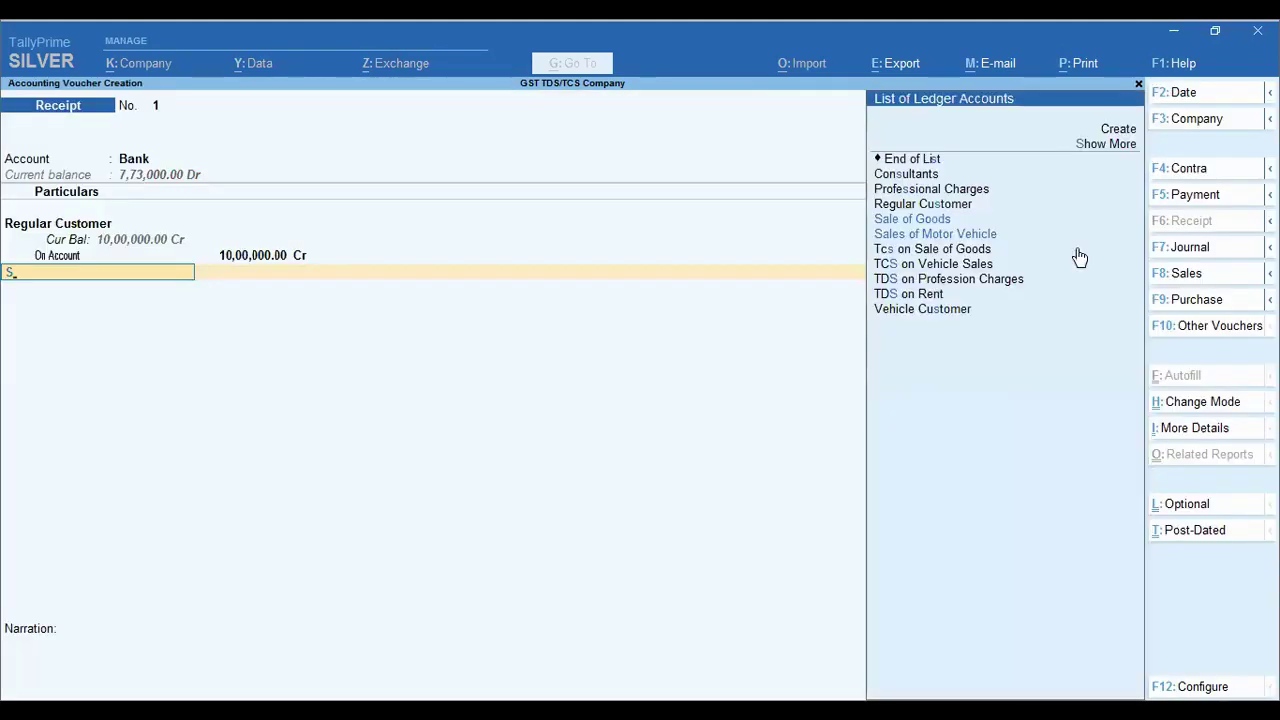
left_click(1077, 252)
key("Return")
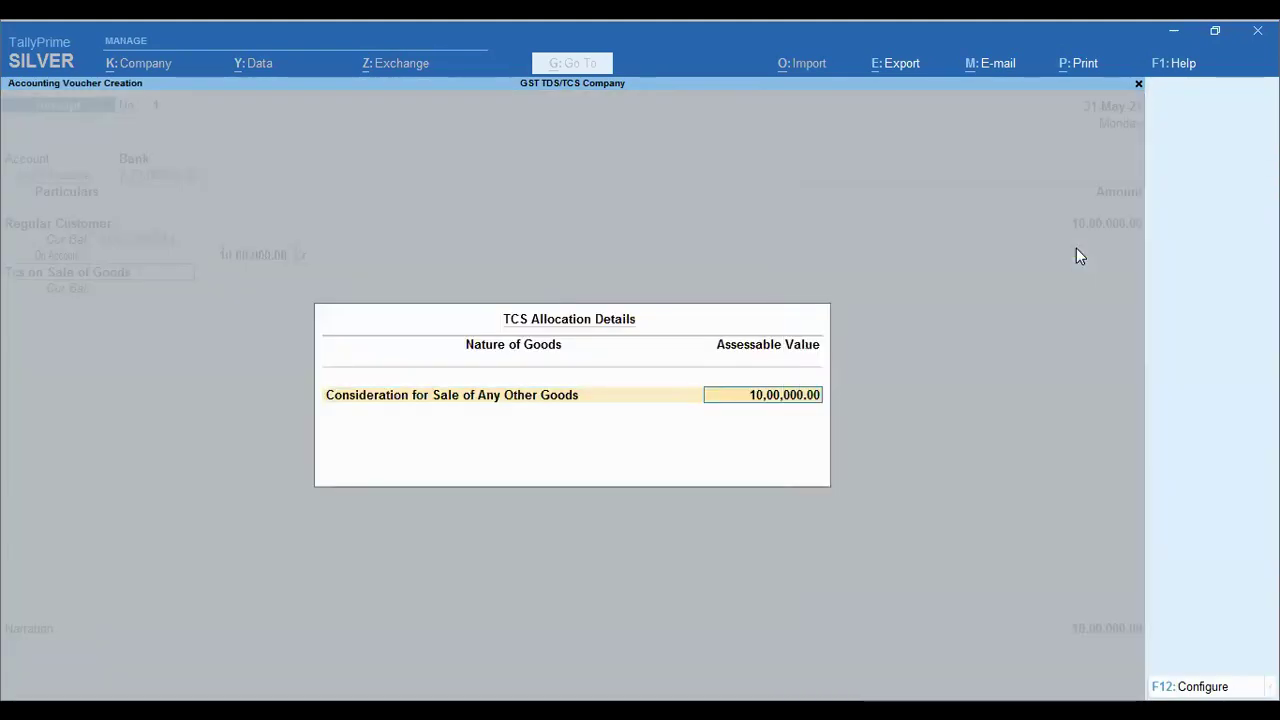
key("Return")
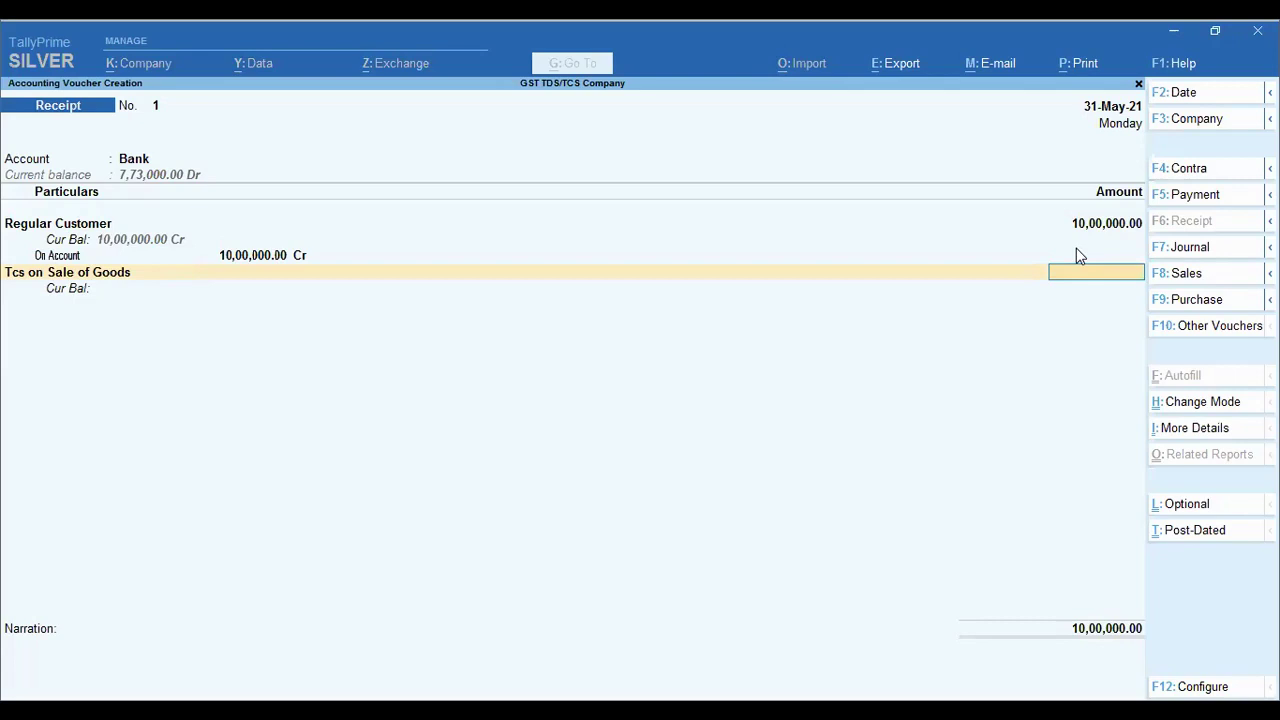
Reopen the Regular Customer ledger from the receipt and set its use of advanced configurations for TCS to Yes.
key("BackSpace")
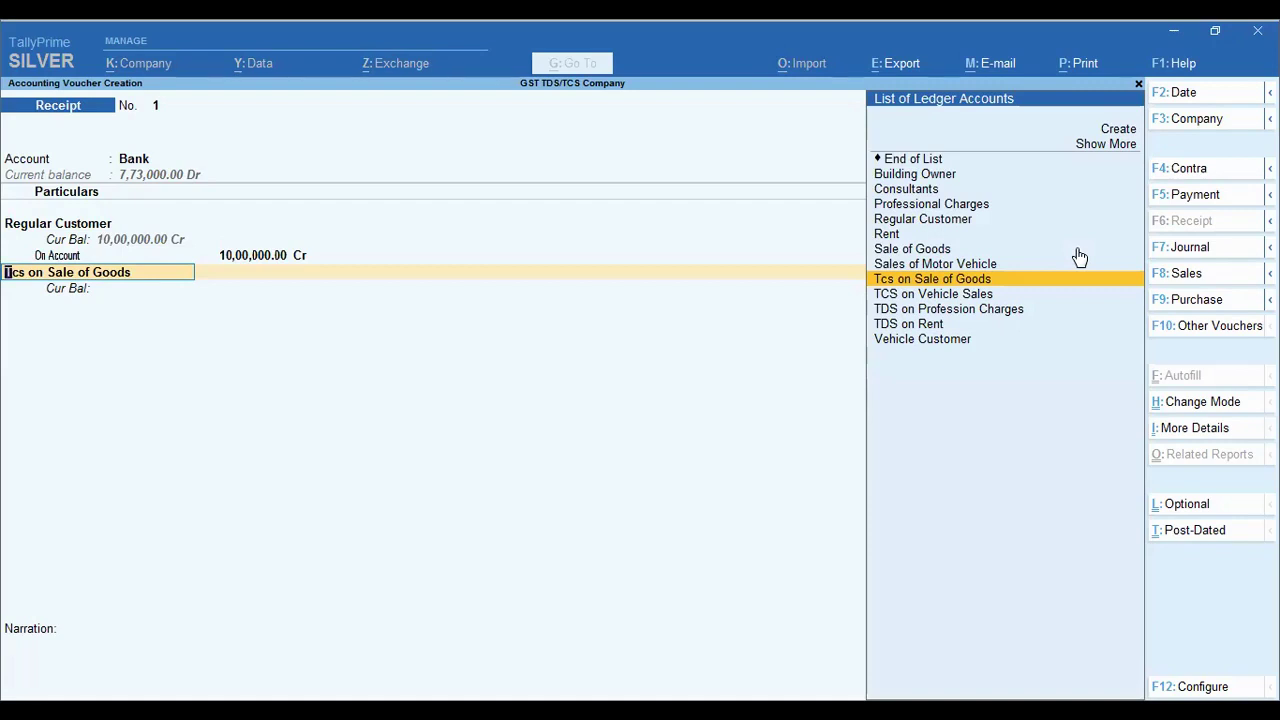
key("BackSpace")
key("BackSpace")
key("BackSpace")
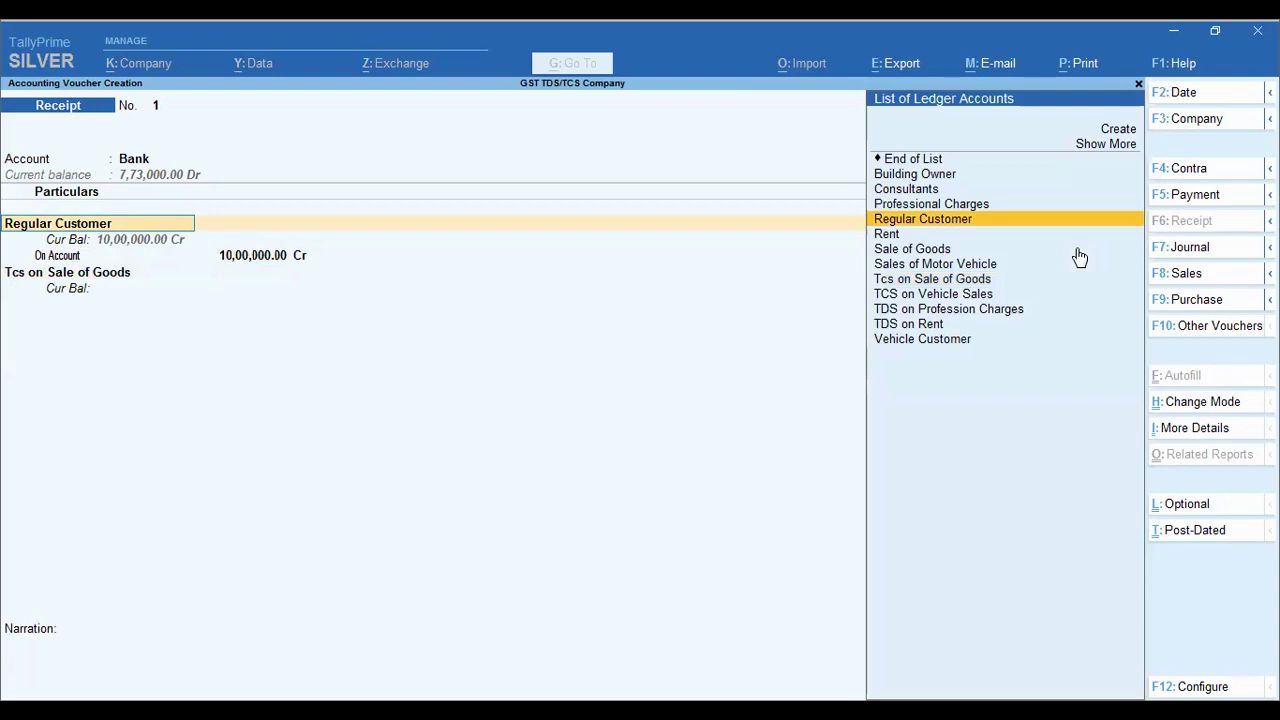
key("ctrl+Return")
key("Return")
key("Return")
key("Return")
key("Return")
type("y")
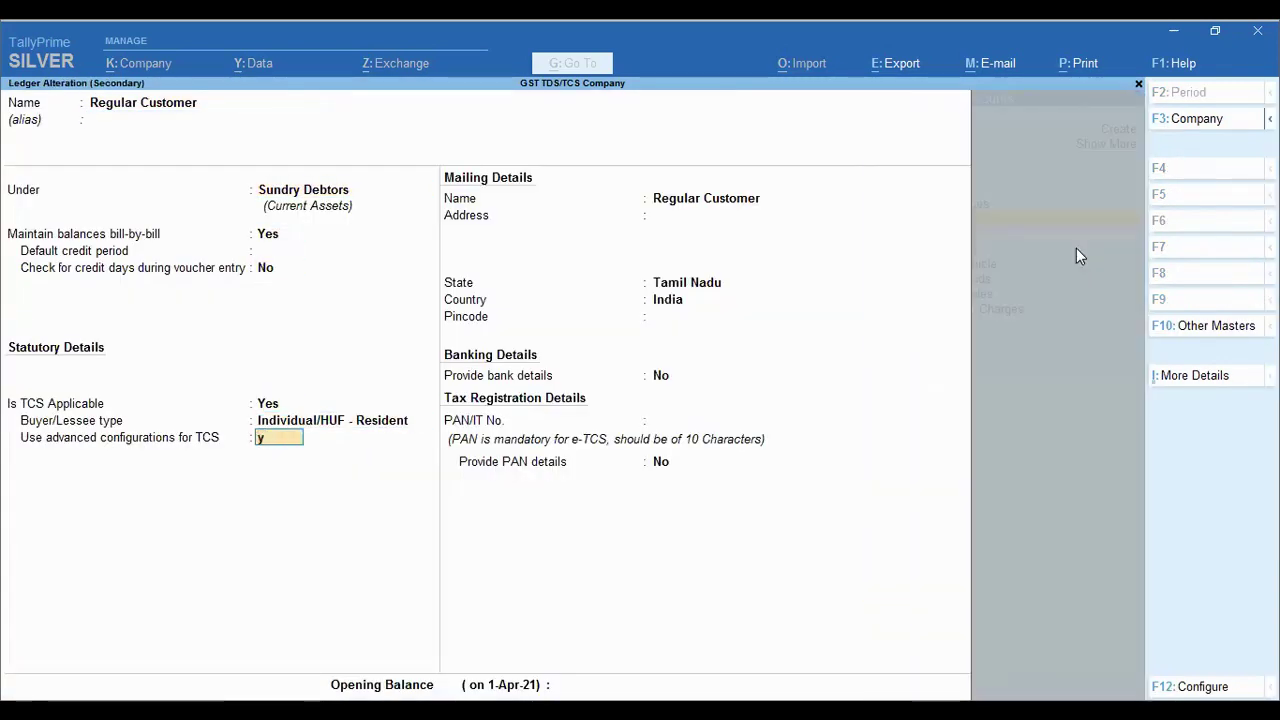
Check the Ignore Income Tax exemption limit setting in the advanced TCS configurations, and leave the ledger without saving.
key("Return")
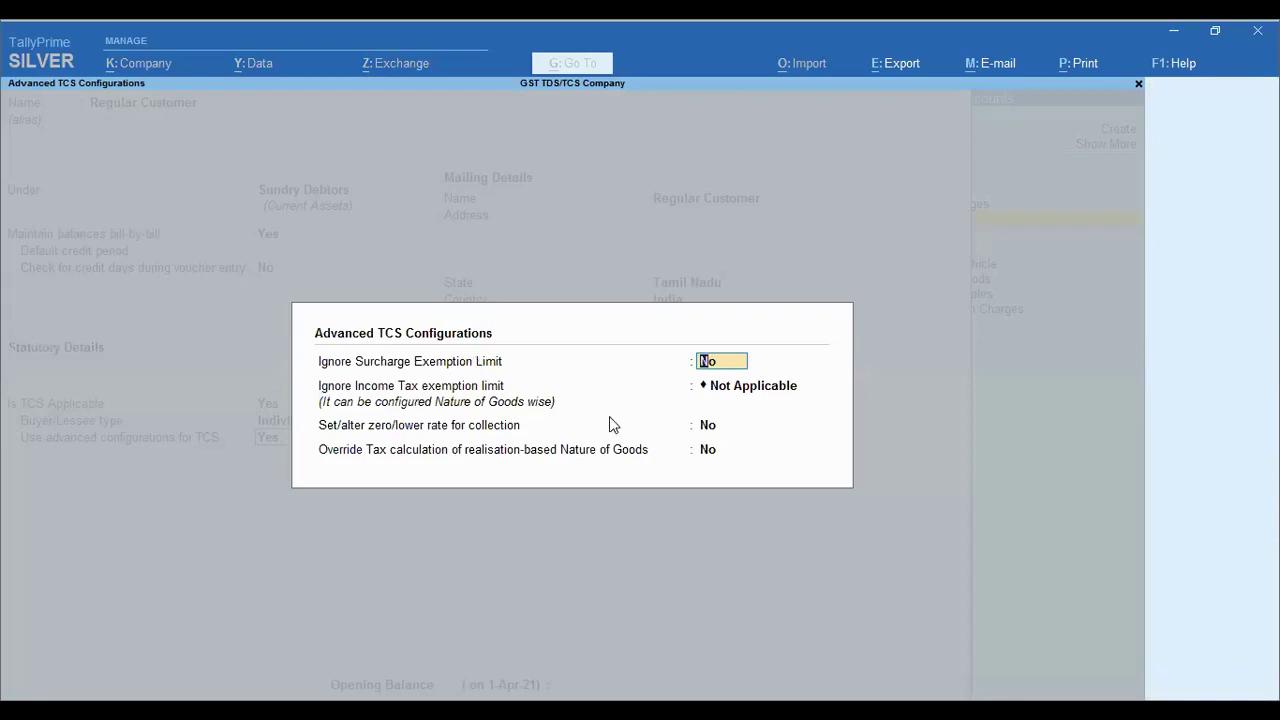
left_click(736, 393)
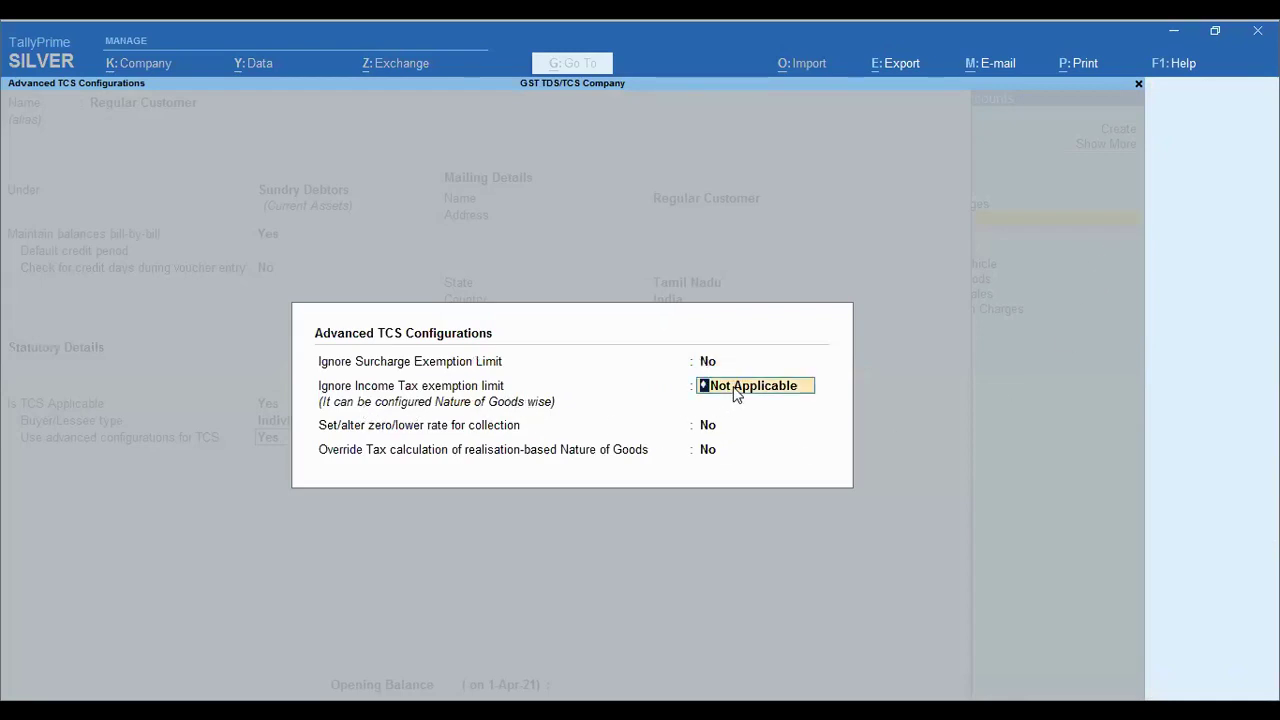
key("Escape")
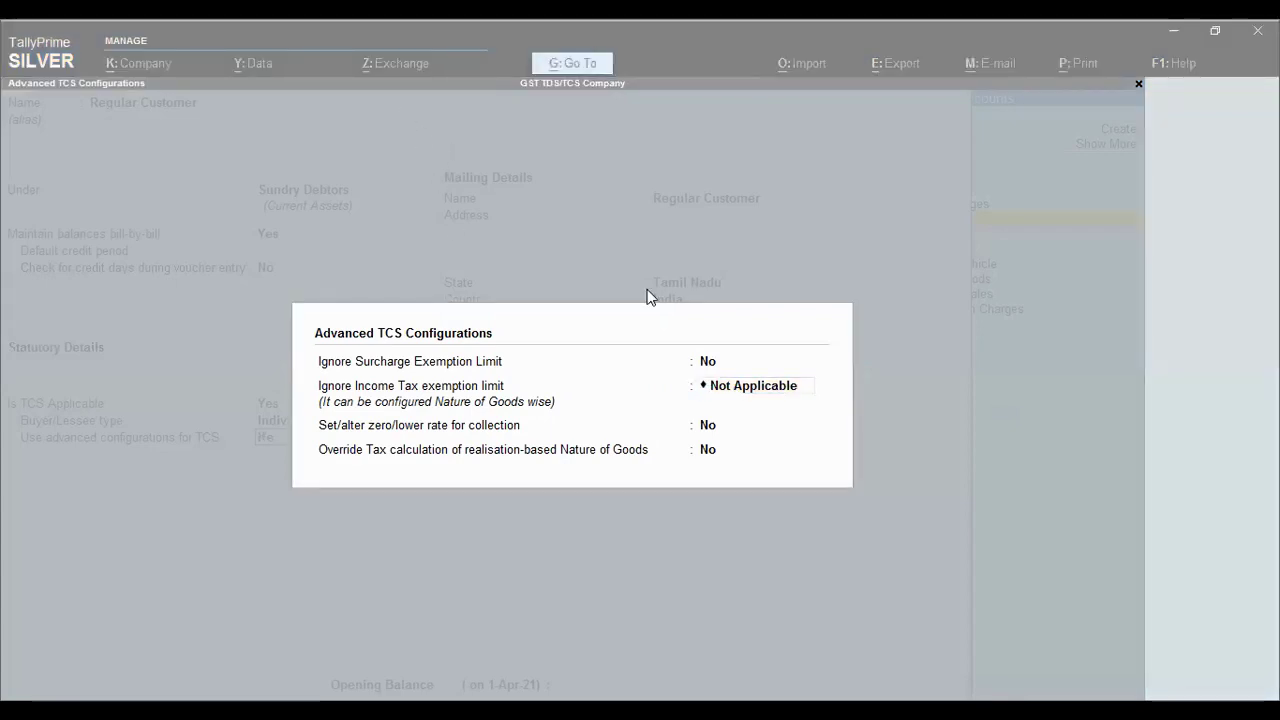
key("Escape")
key("Escape")
key("y")
Set the Regular Customer amount to 51,00,000 and keep it allocated On Account.
key("Return")
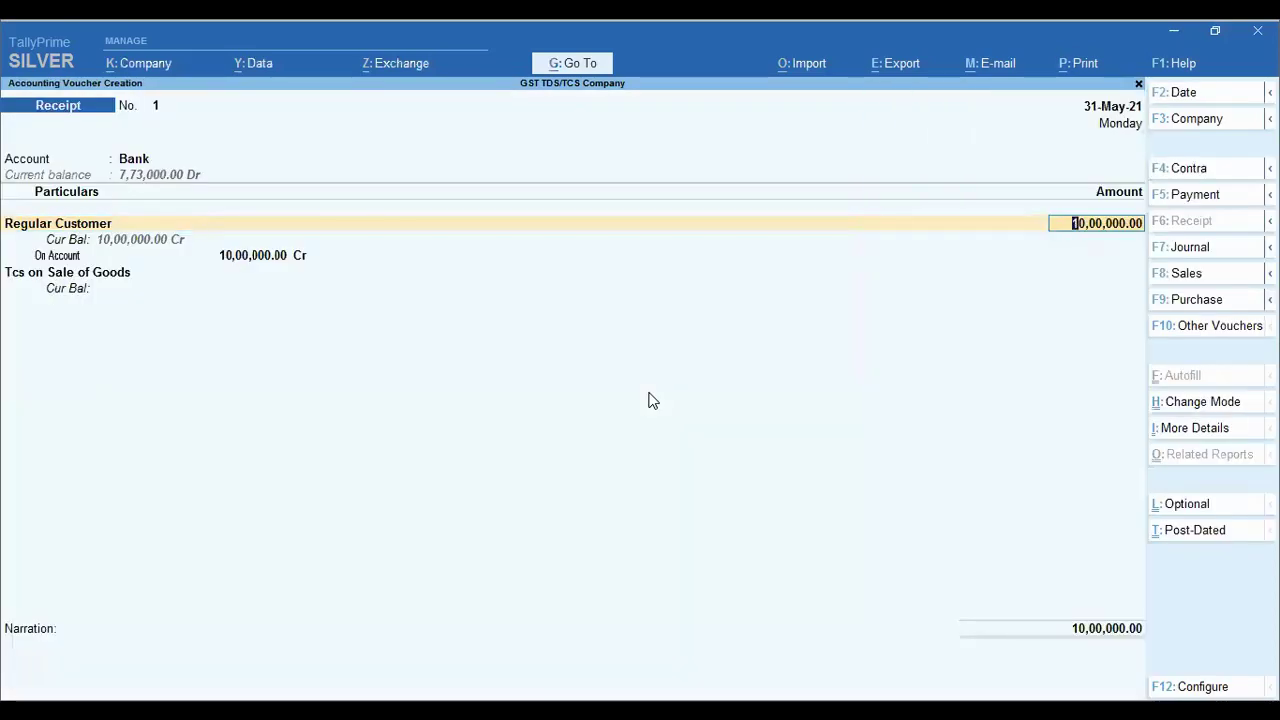
type("51,00,")
type("000")
key("Return")
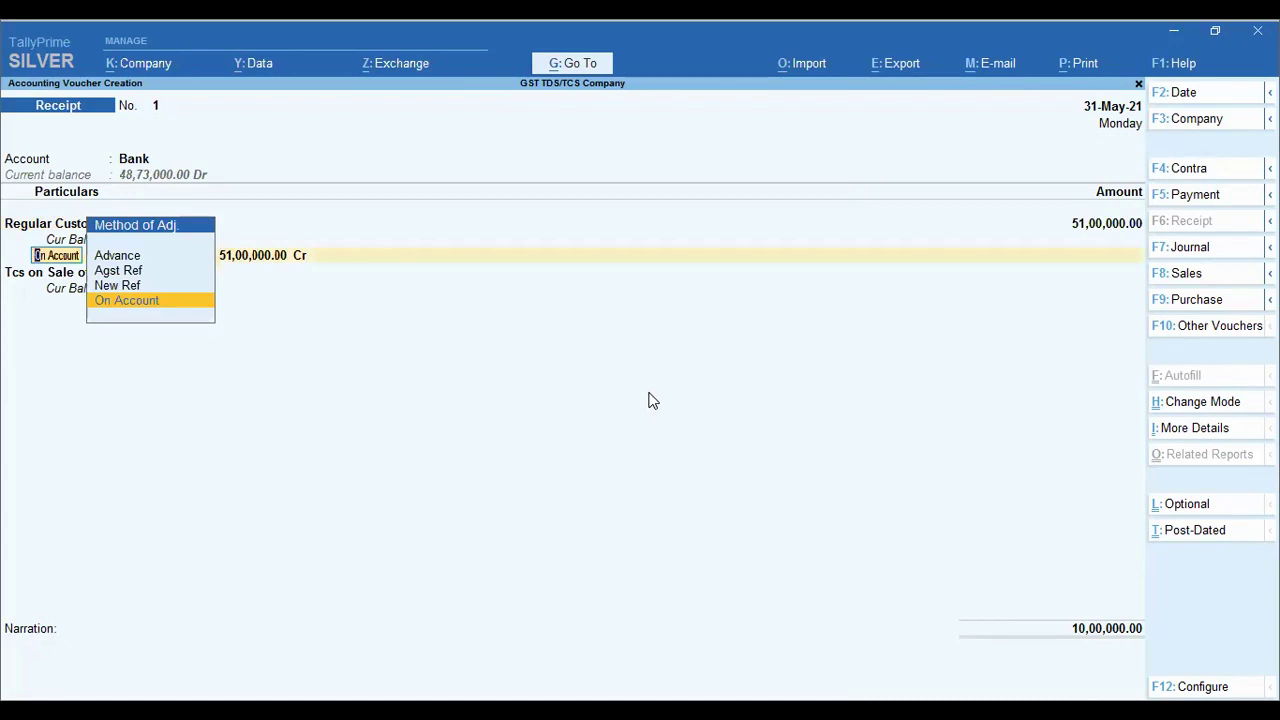
key("Return")
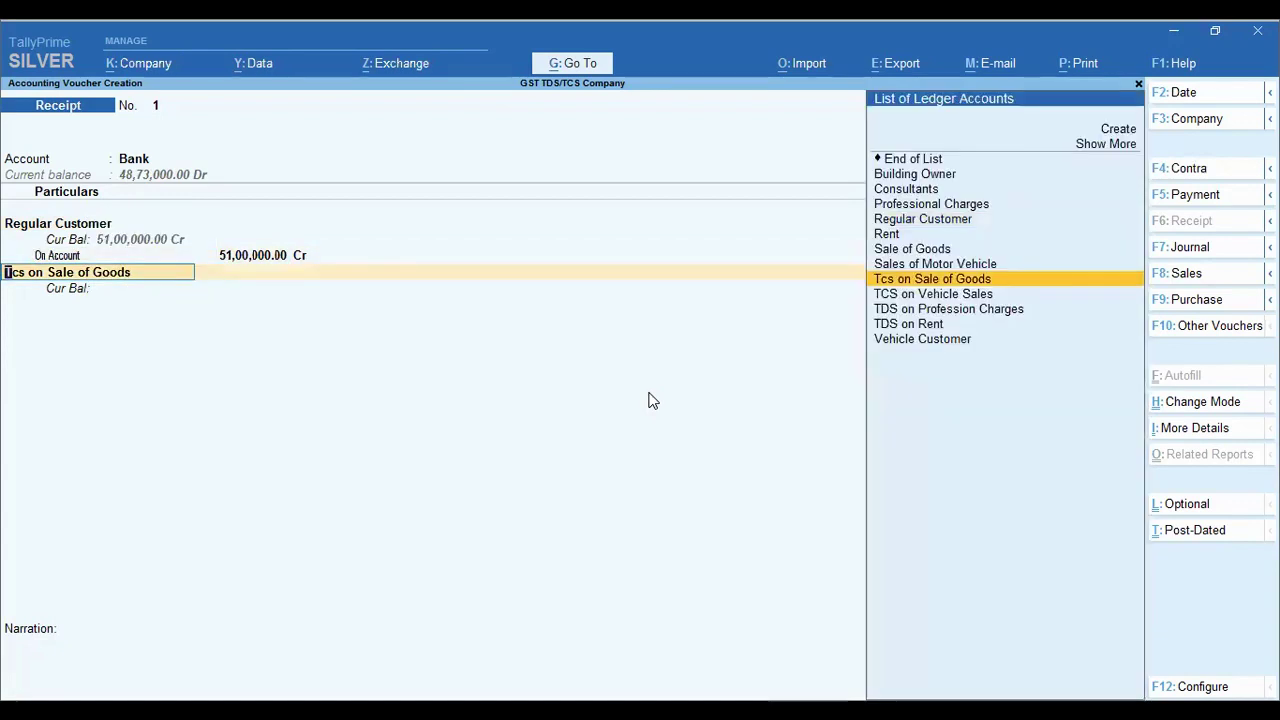
Set the assessable value for the Tcs on Sale of Goods line to 51,00,000, and save the receipt.
key("Return")
key("Return")
type("5100000")
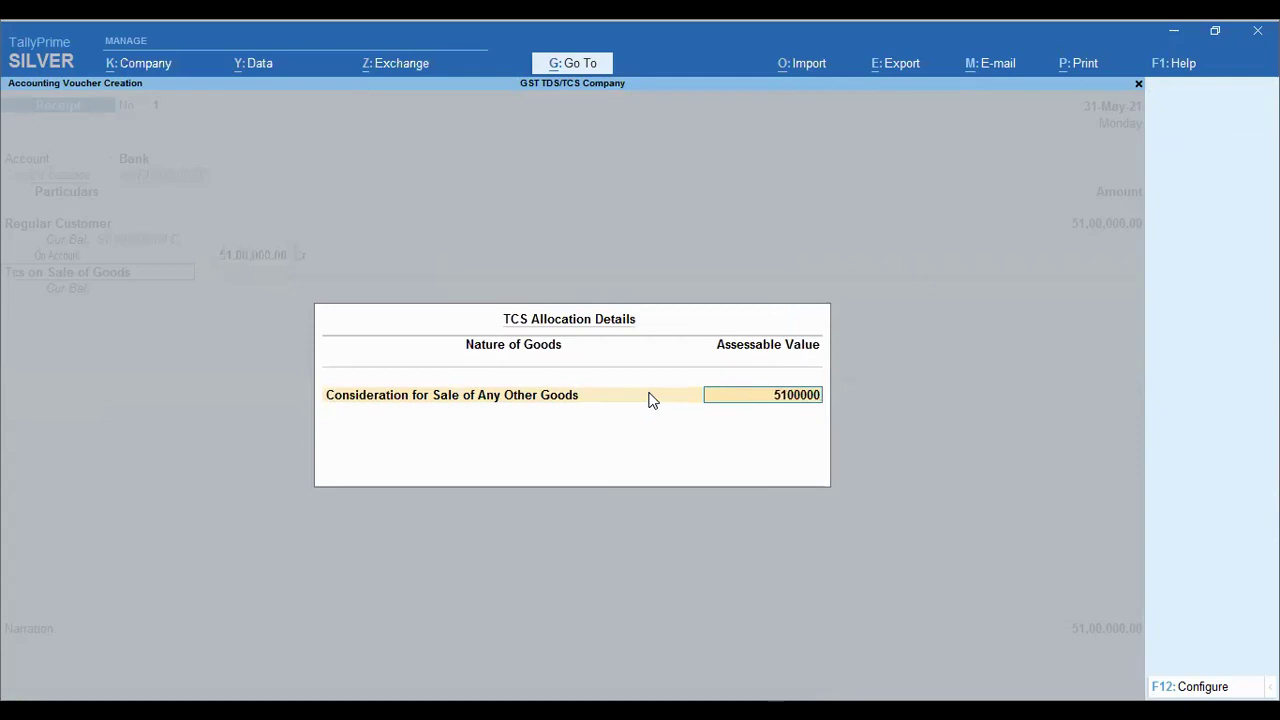
key("Return")
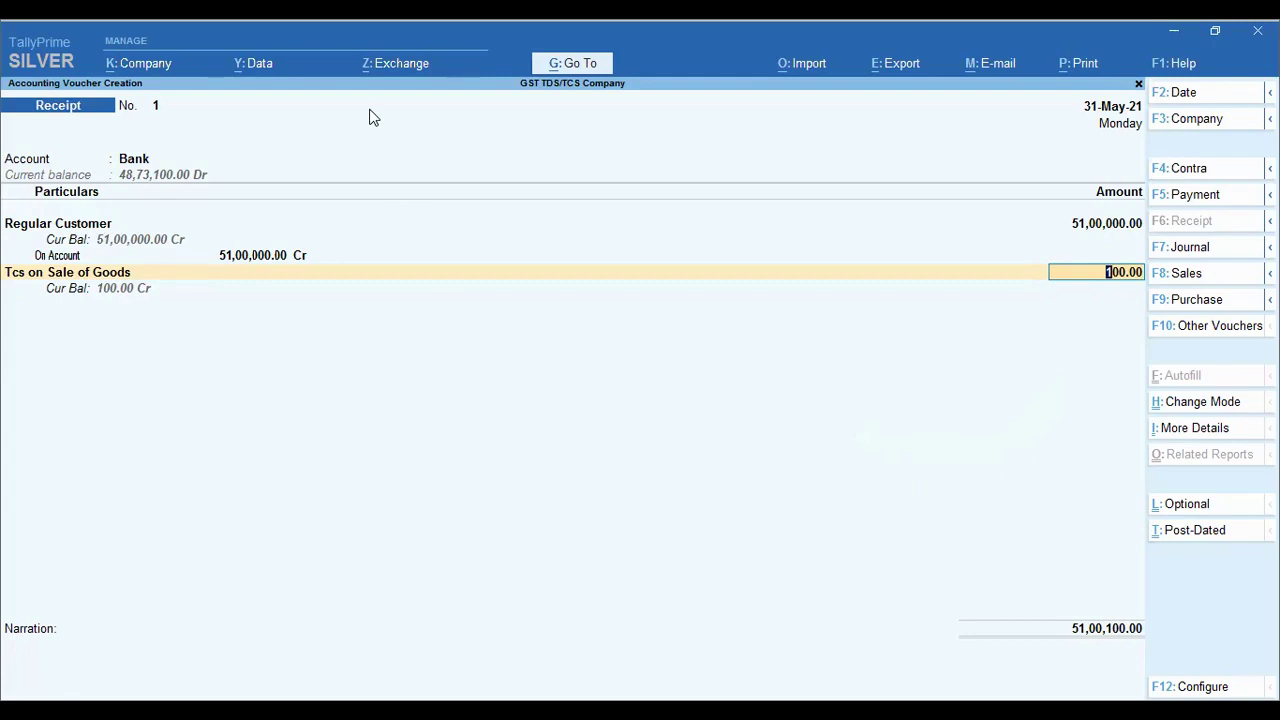
key("ctrl+a")
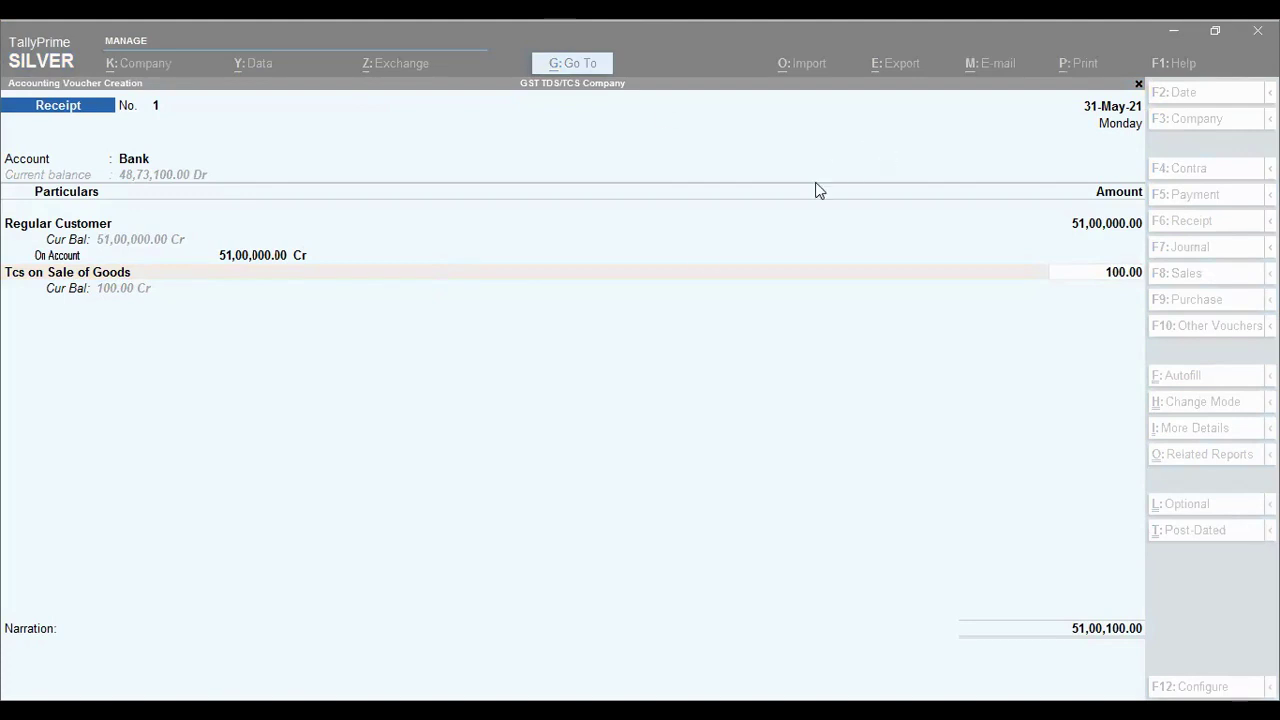
left_click(678, 382)
key("Escape")
key("y")
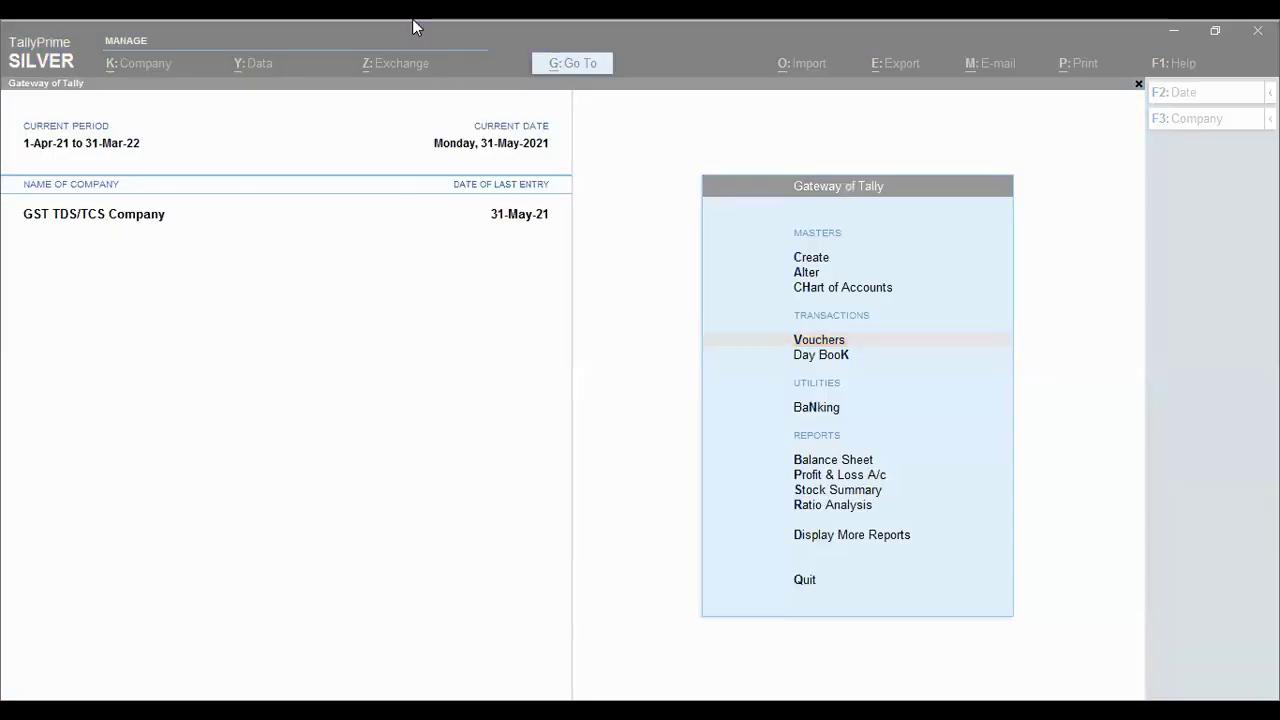
left_click(532, 281)
Open the TCS nature of goods Consideration for Sale of Any Other Goods, examine its rates and exemption limit settings, and leave it unaltered.
key("a")
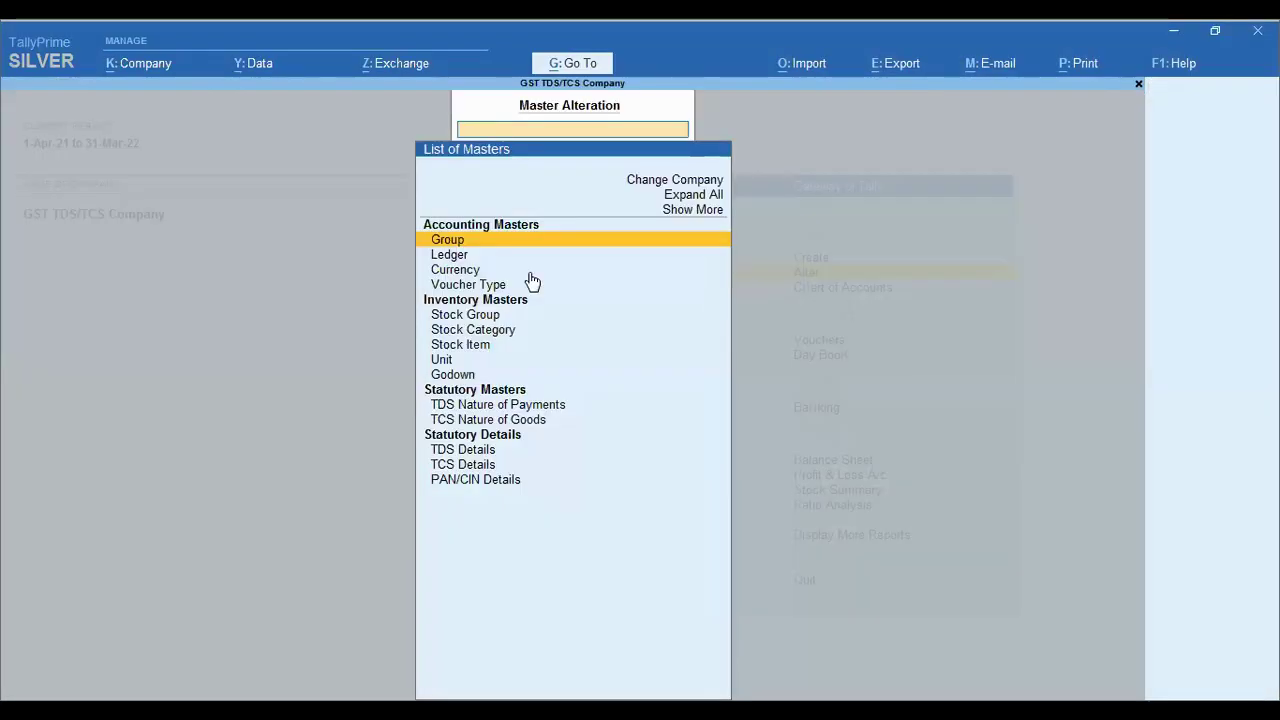
key("ctrl+b")
key("ctrl+b")
key("Down")
key("Down")
key("Down")
key("Down")
key("Down")
key("Down")
key("Down")
key("Down")
key("Down")
key("Down")
key("Down")
key("Return")
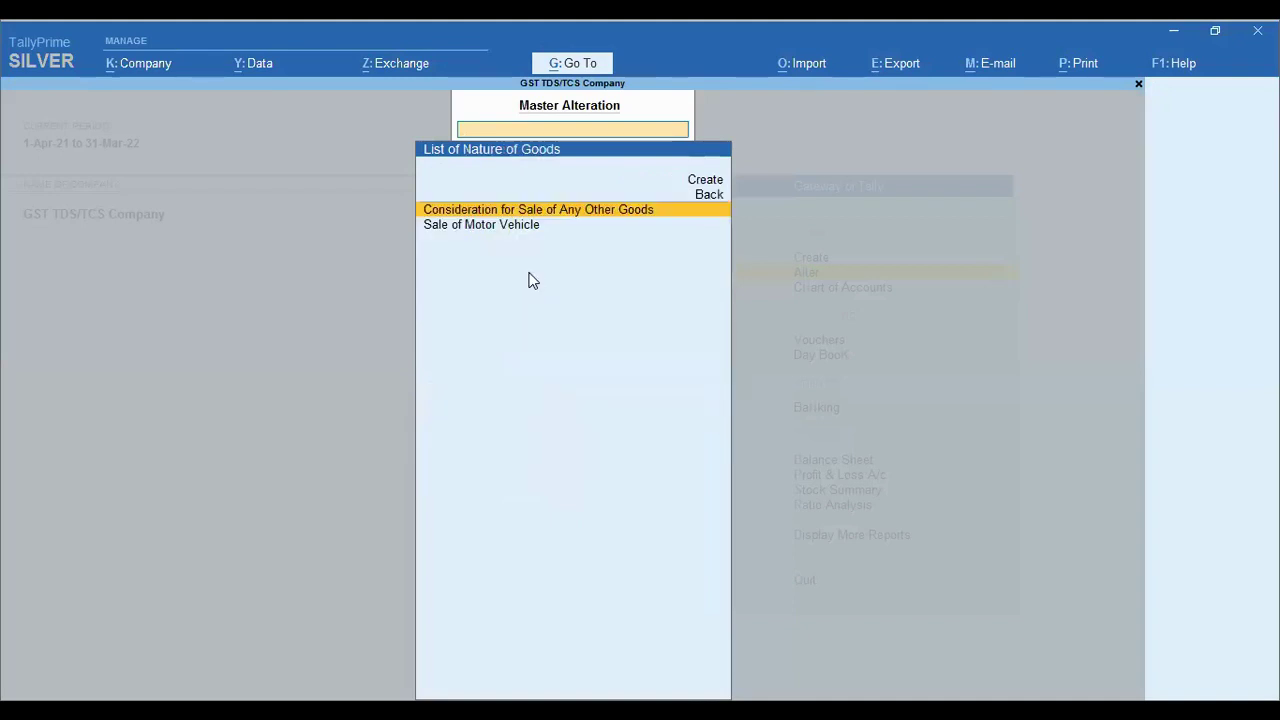
key("Return")
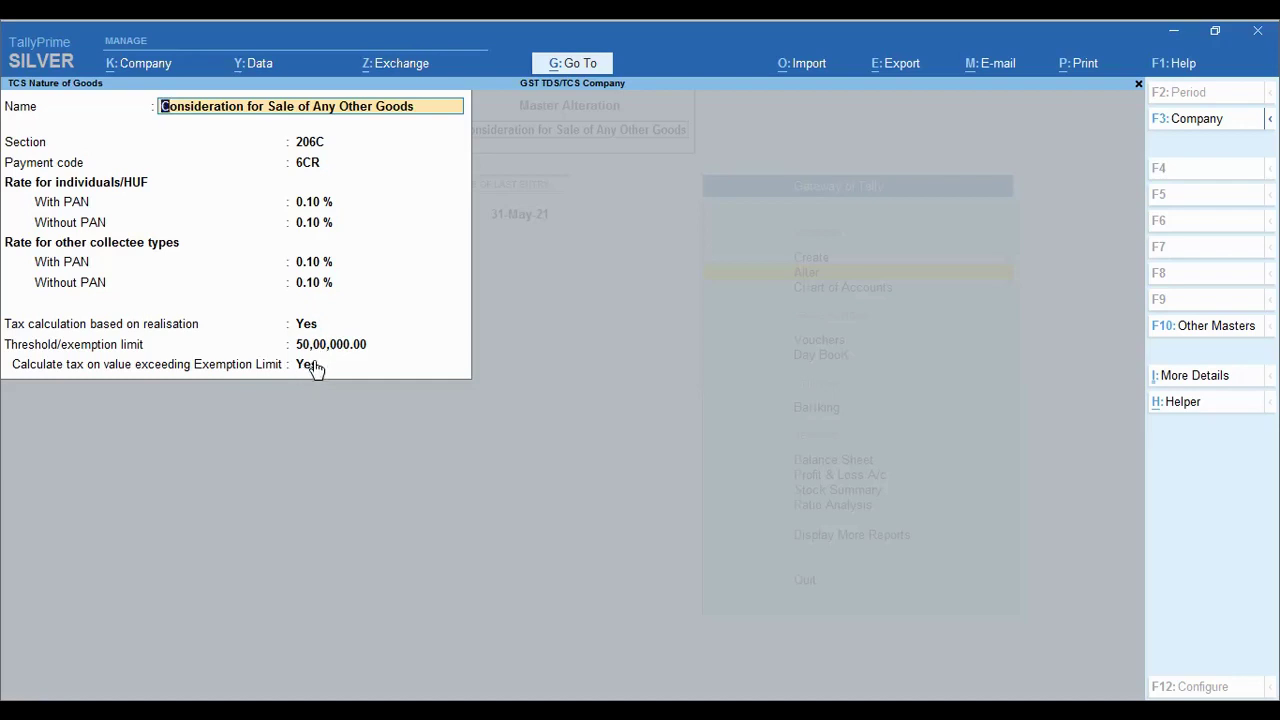
key("Escape")
key("Escape")
key("Escape")
key("Escape")
key("Escape")
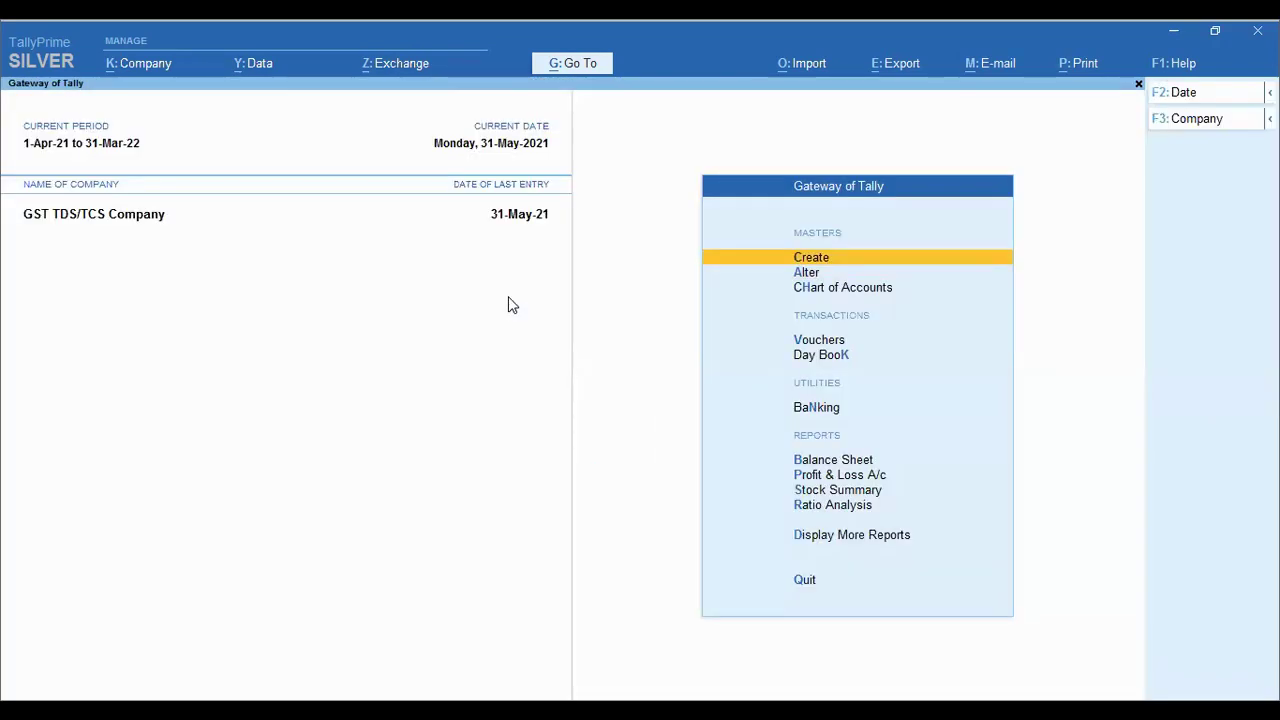
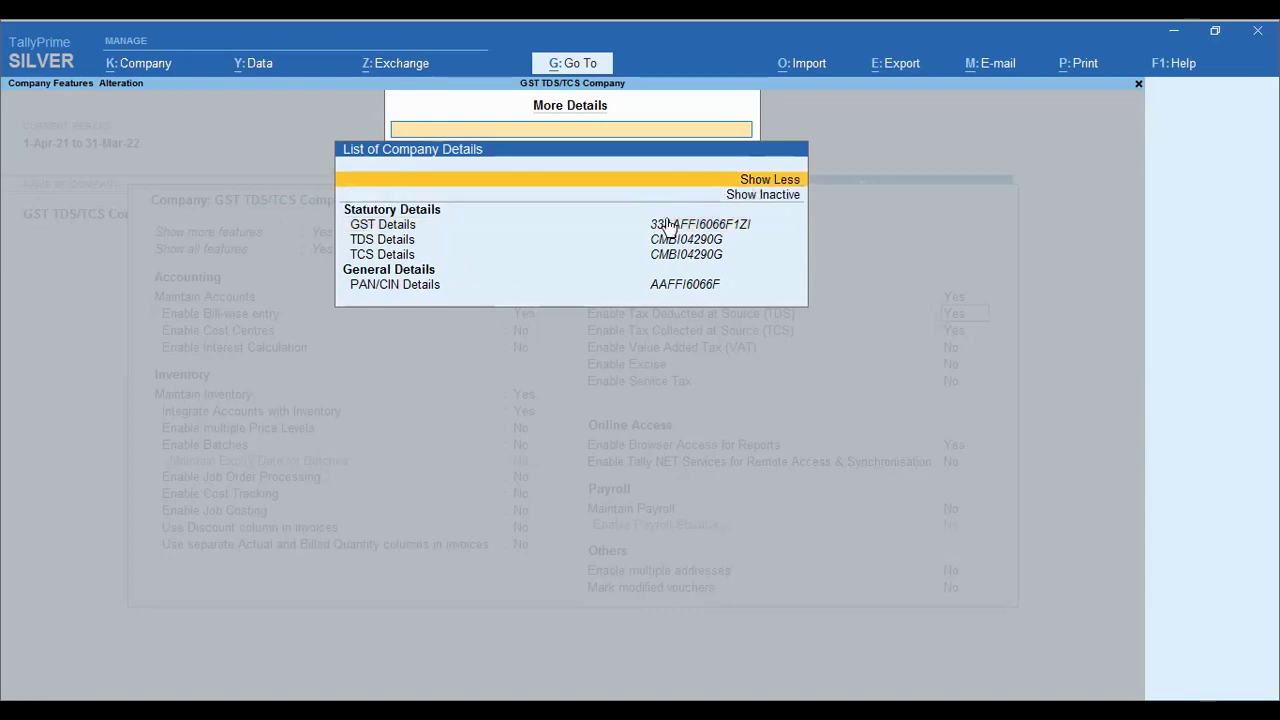
Show the inactive company details and set Enable Sandbox access to Yes.
left_click(757, 193)
left_click(757, 193)
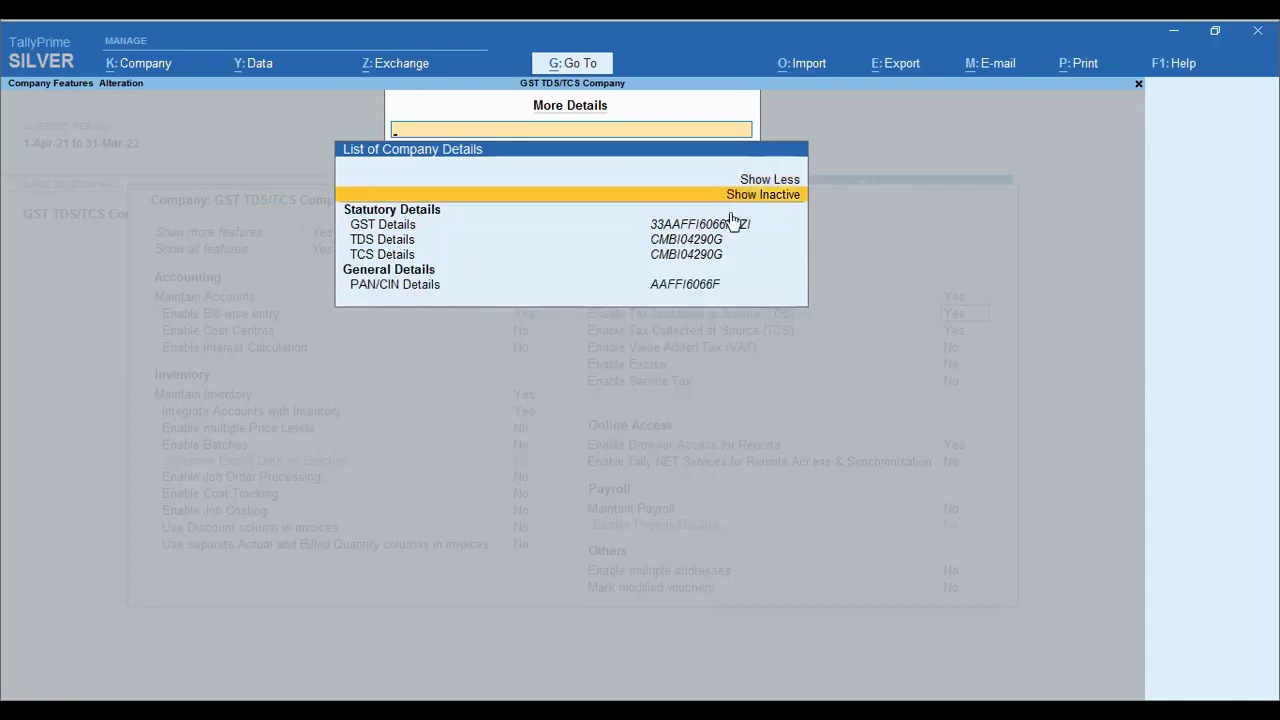
left_click(760, 196)
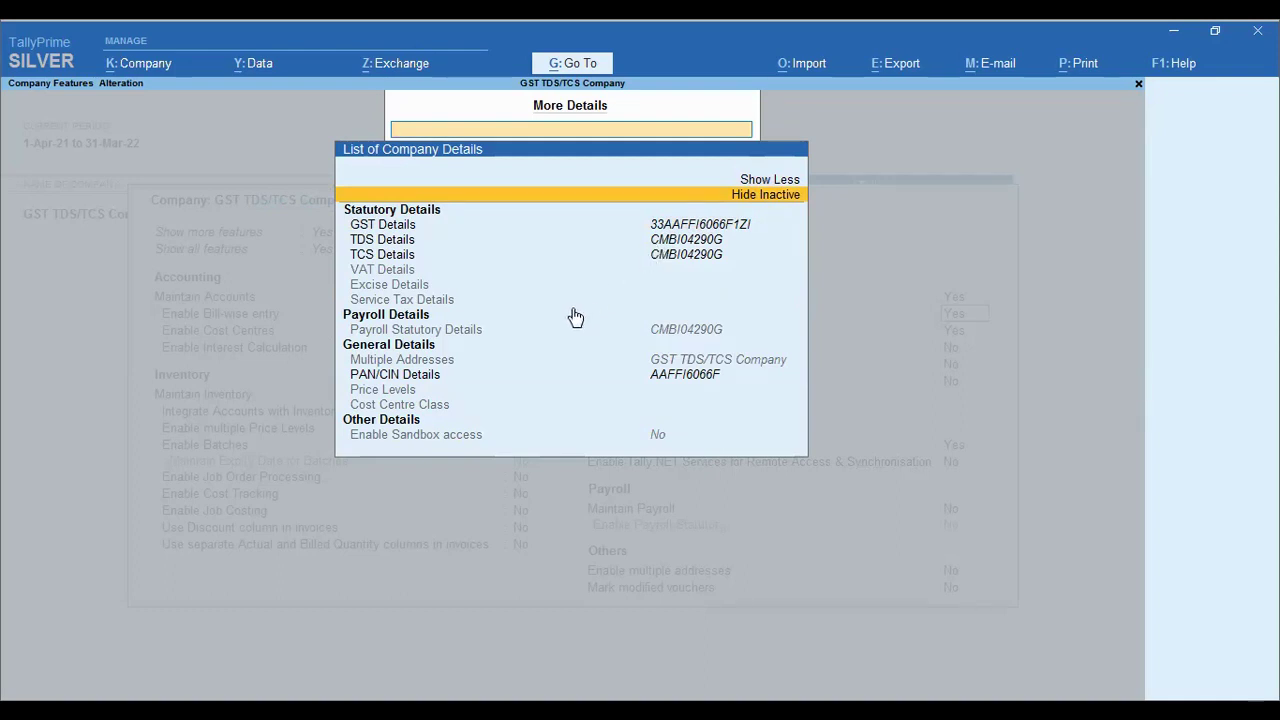
left_click(449, 440)
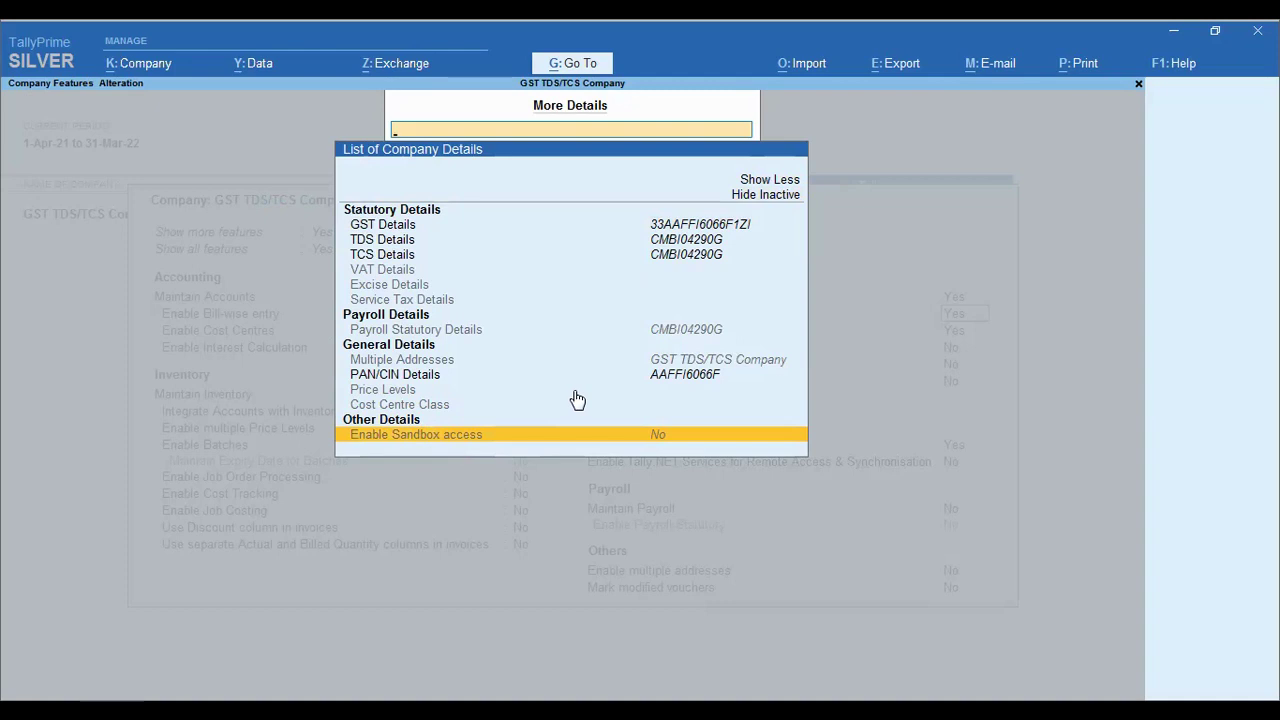
left_click(577, 433)
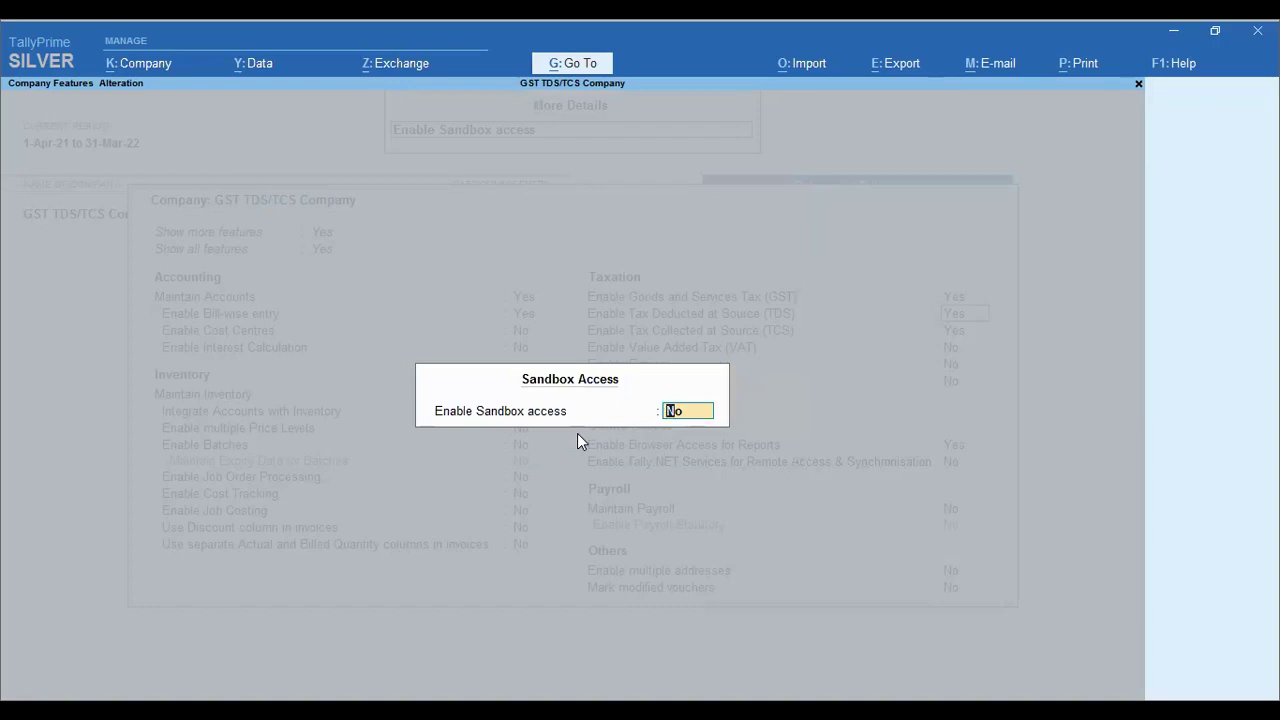
type("y")
key("Return")
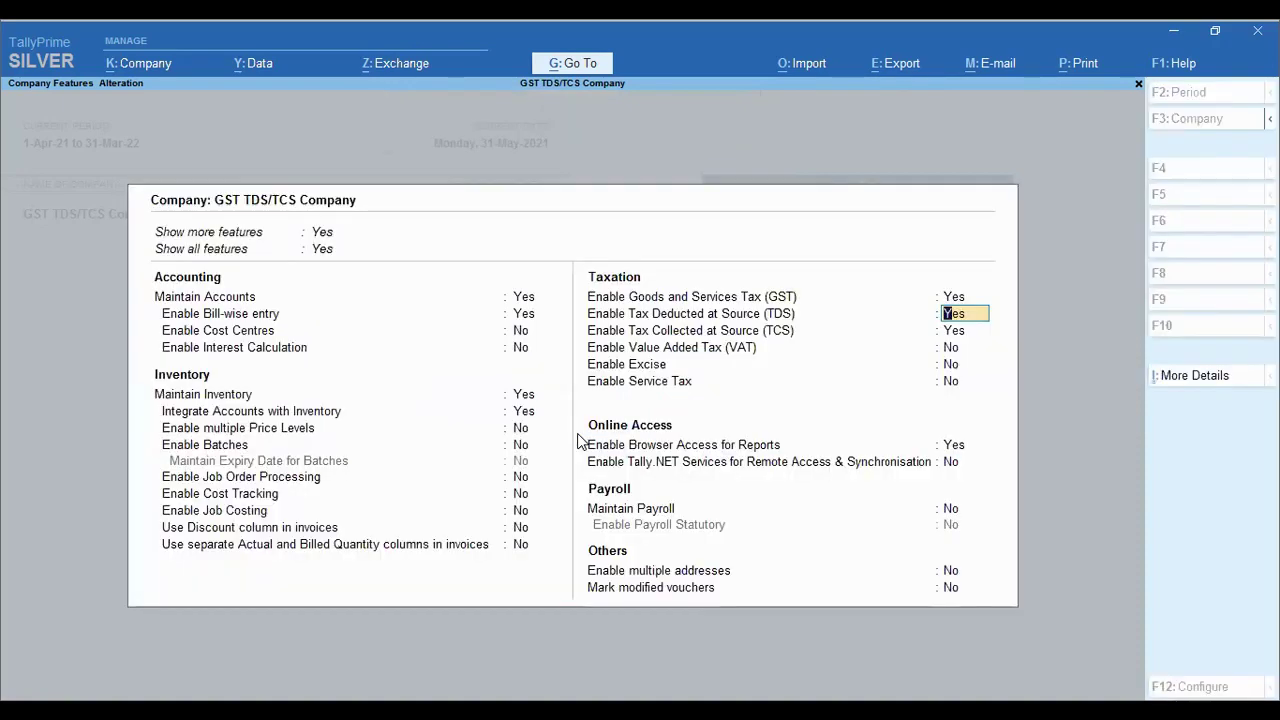
Check the Sandbox access setting in the list of company details, and leave the company features.
left_click(1157, 380)
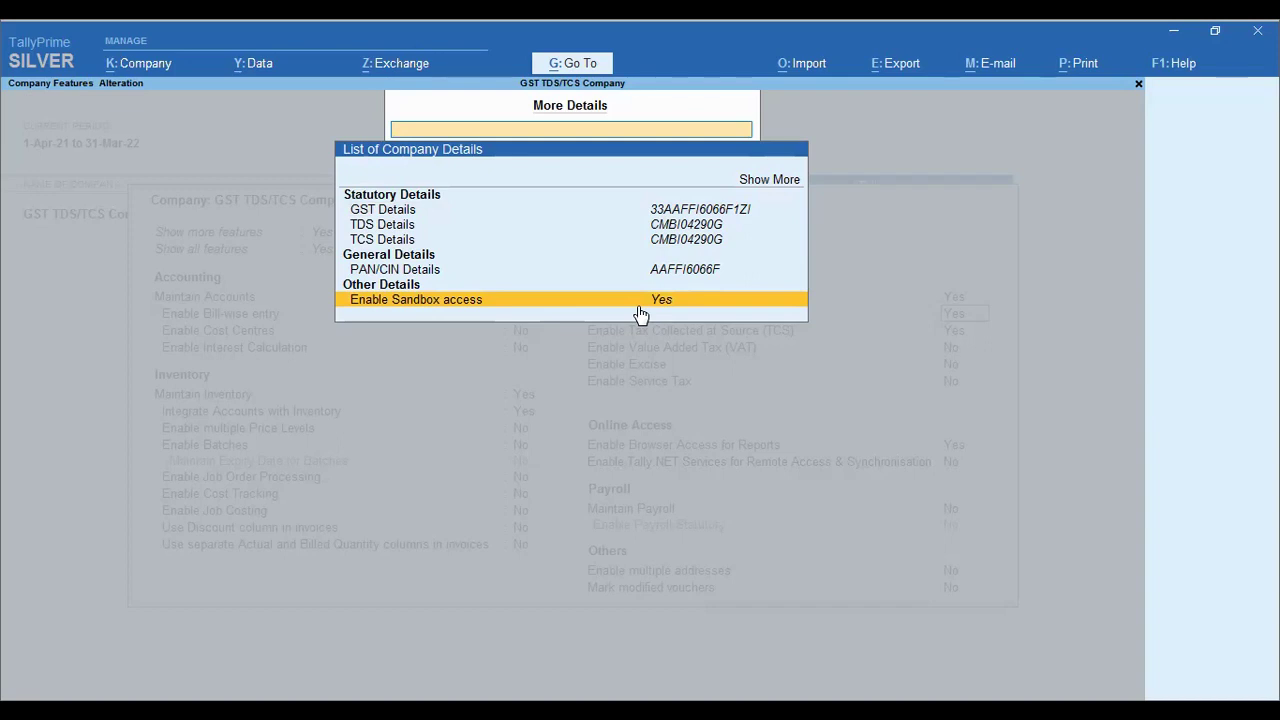
key("Escape")
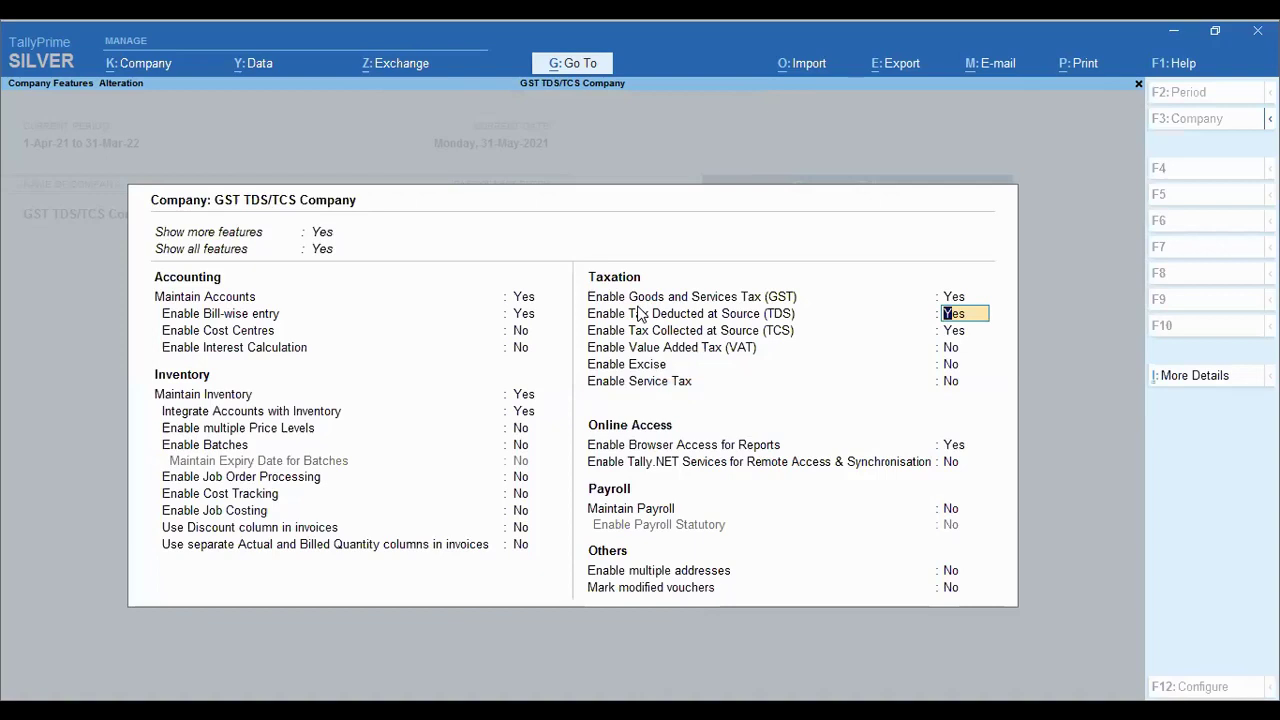
key("Escape")
key("Escape")
key("Escape")
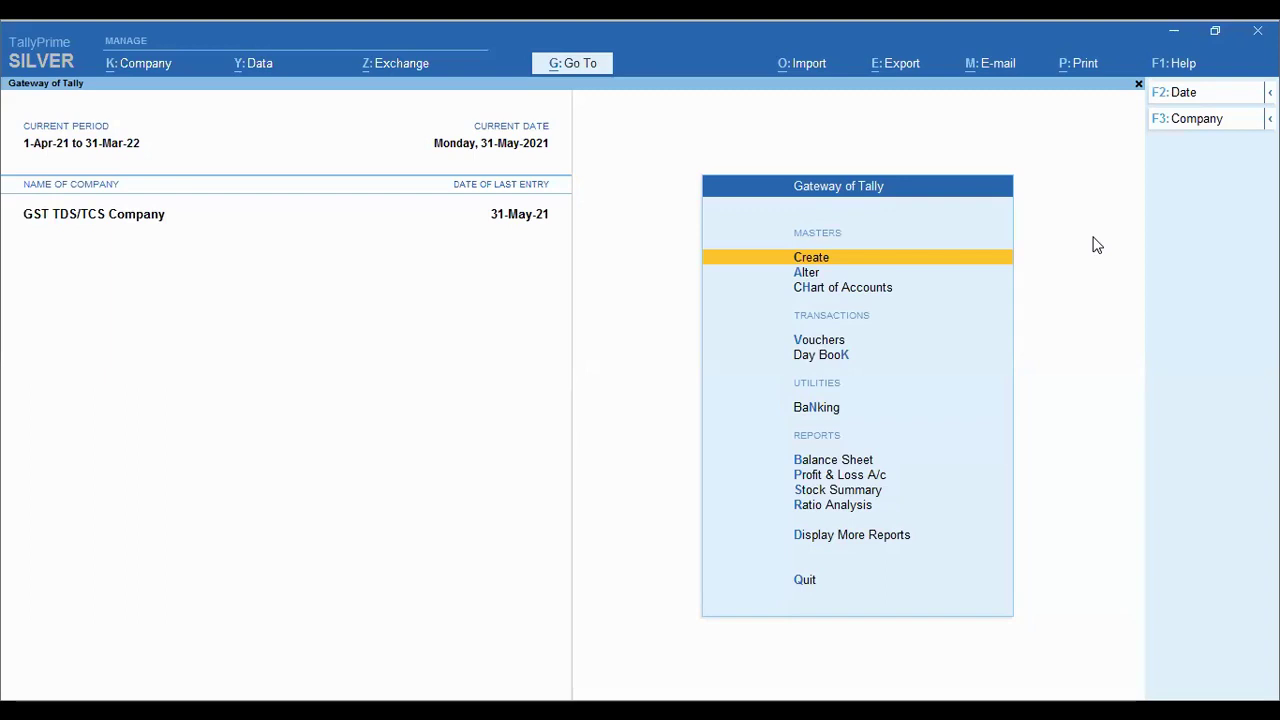
Open the Balance Sheet, bring up the print settings for the current report, and look at its basic print configuration.
key("b")
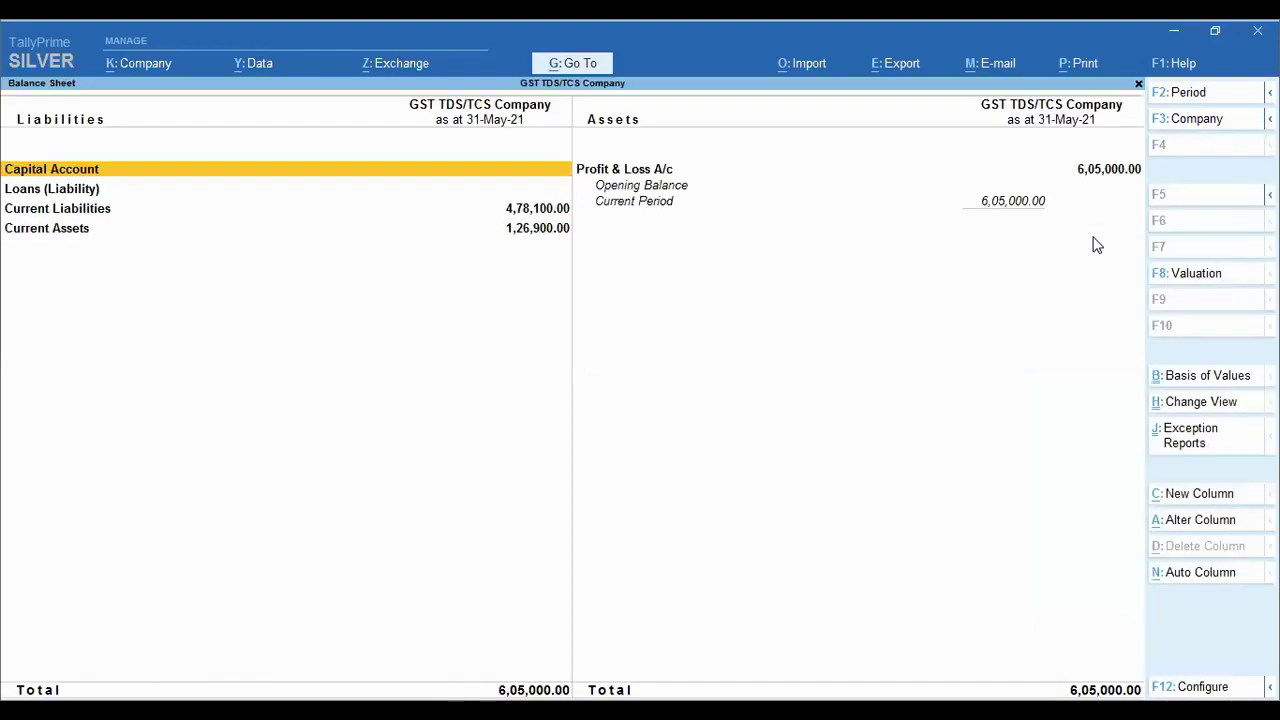
left_click(1081, 66)
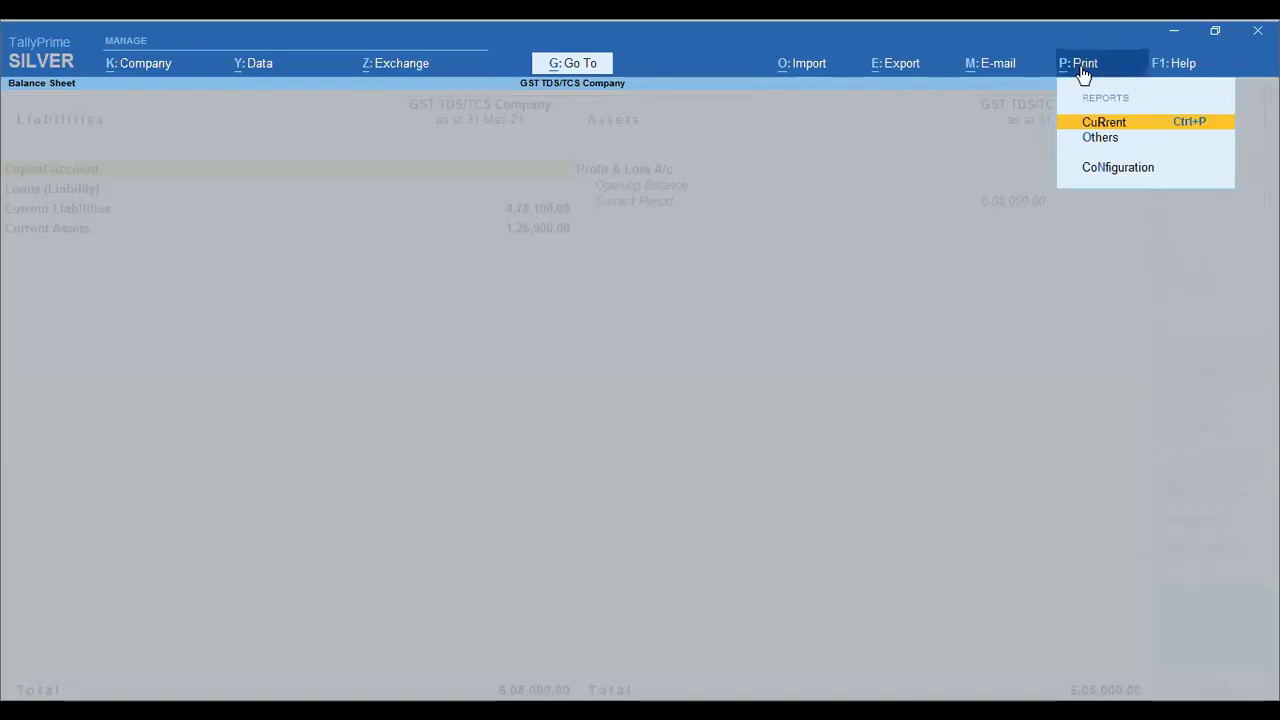
left_click(1097, 121)
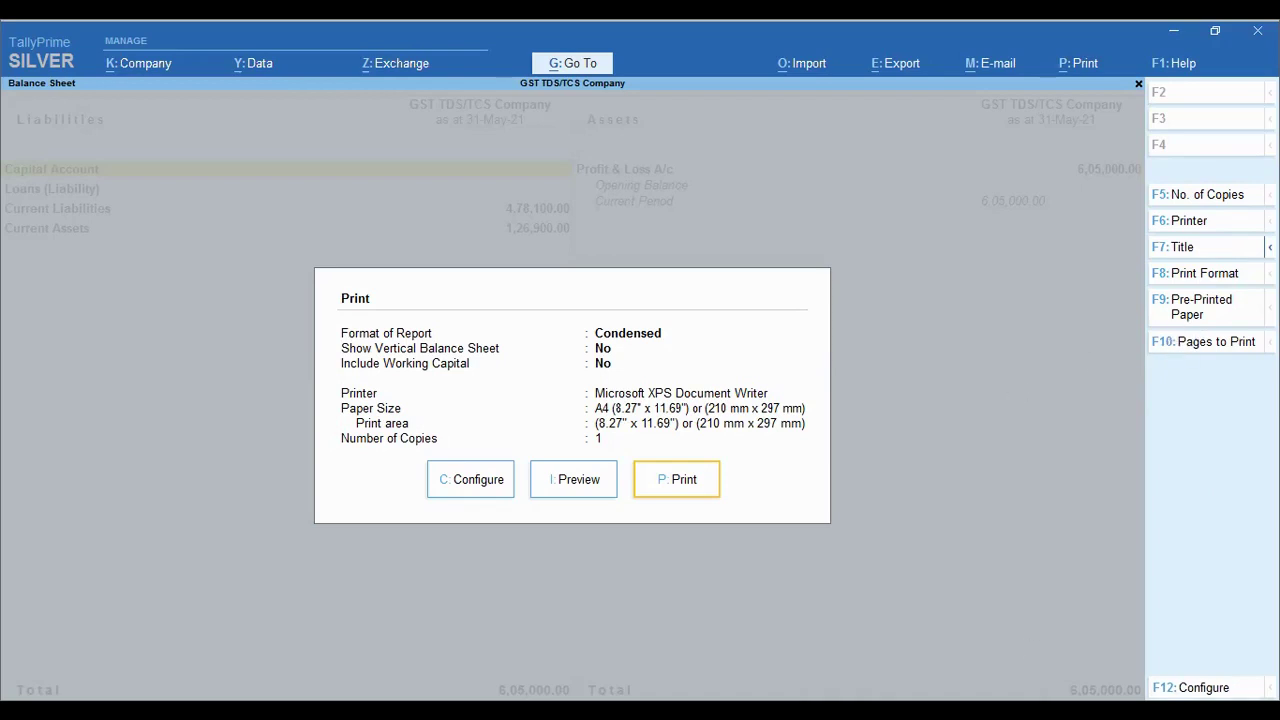
key("c")
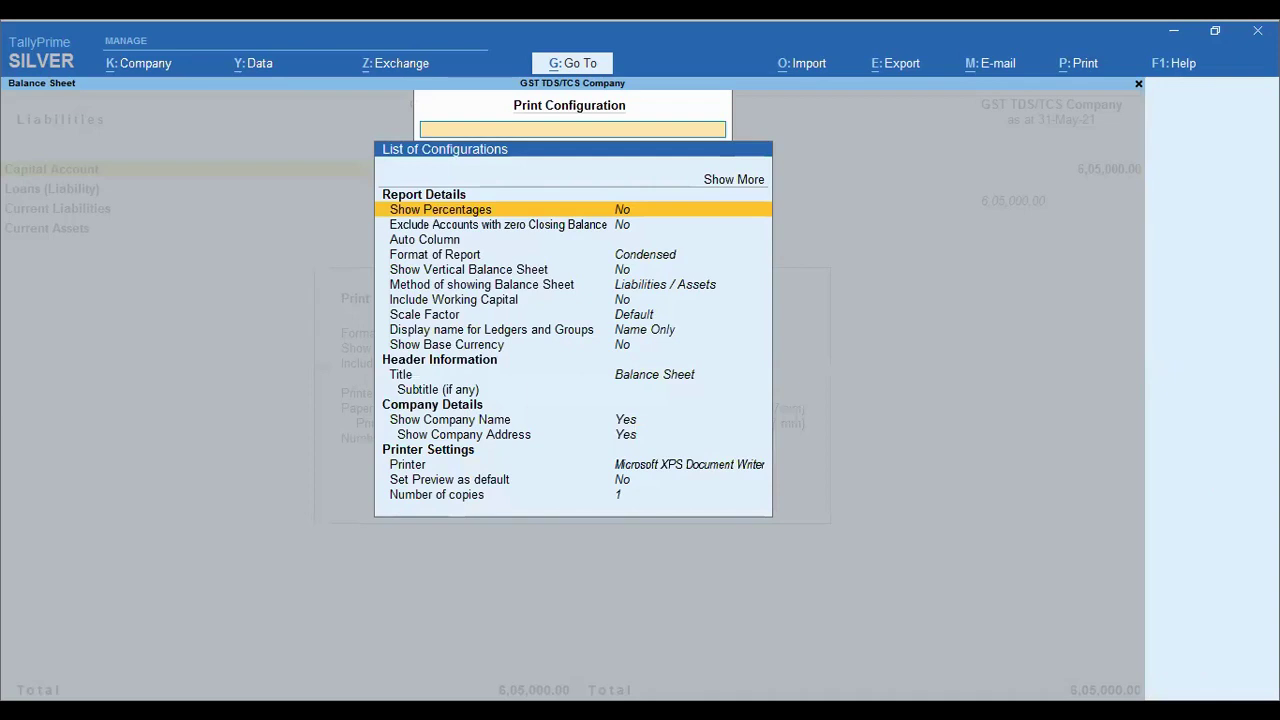
key("Escape")
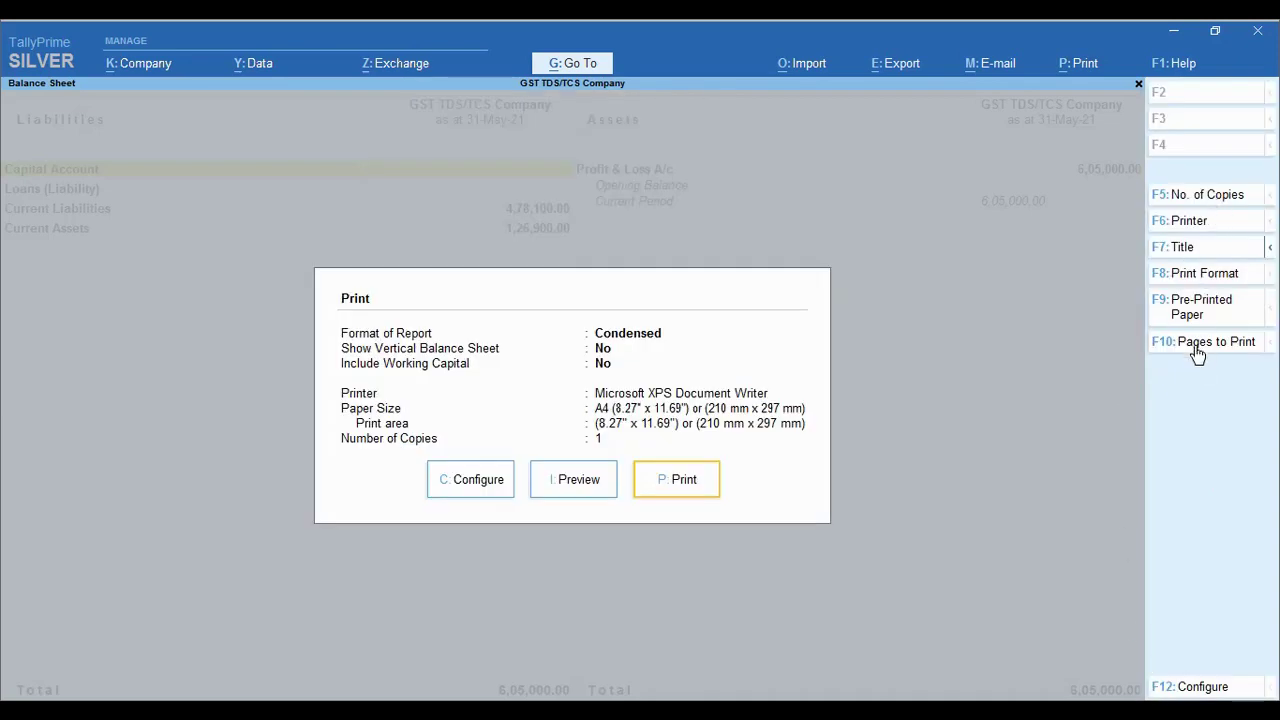
Expand the Balance Sheet's print configuration to all options, examine the report, header, company and printer settings, and leave without printing.
left_click(482, 494)
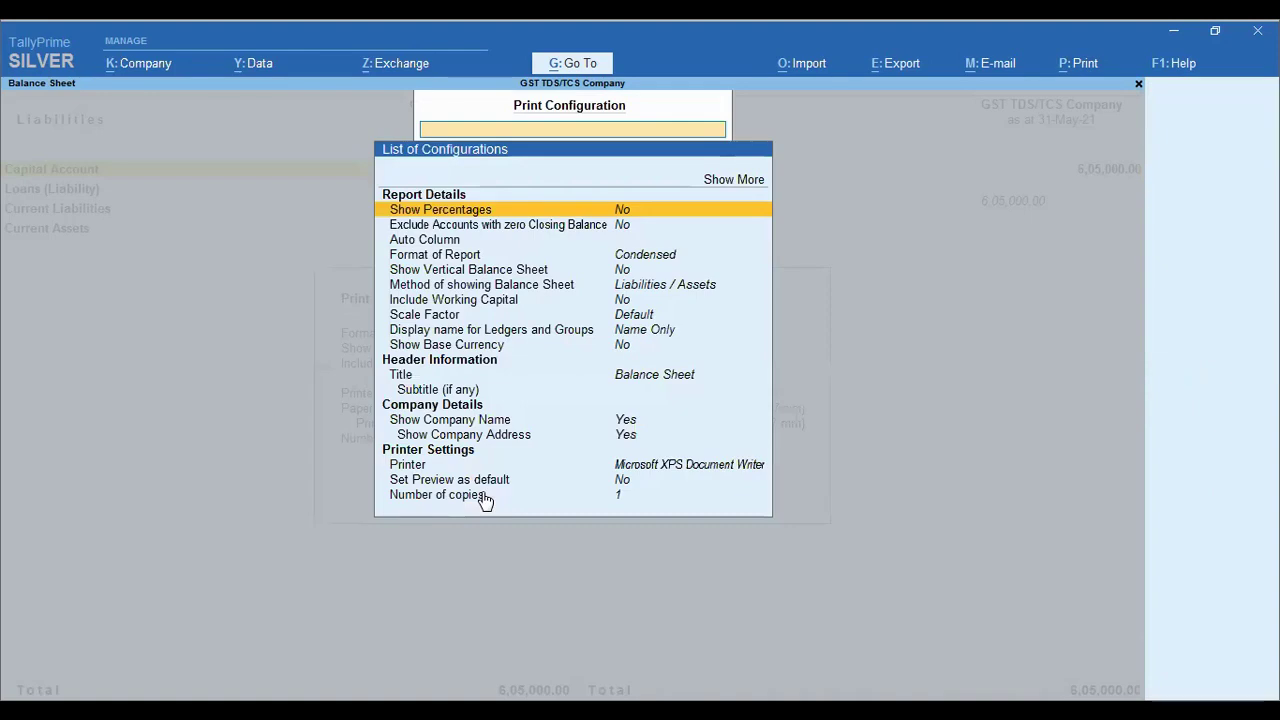
left_click(727, 185)
left_click(727, 185)
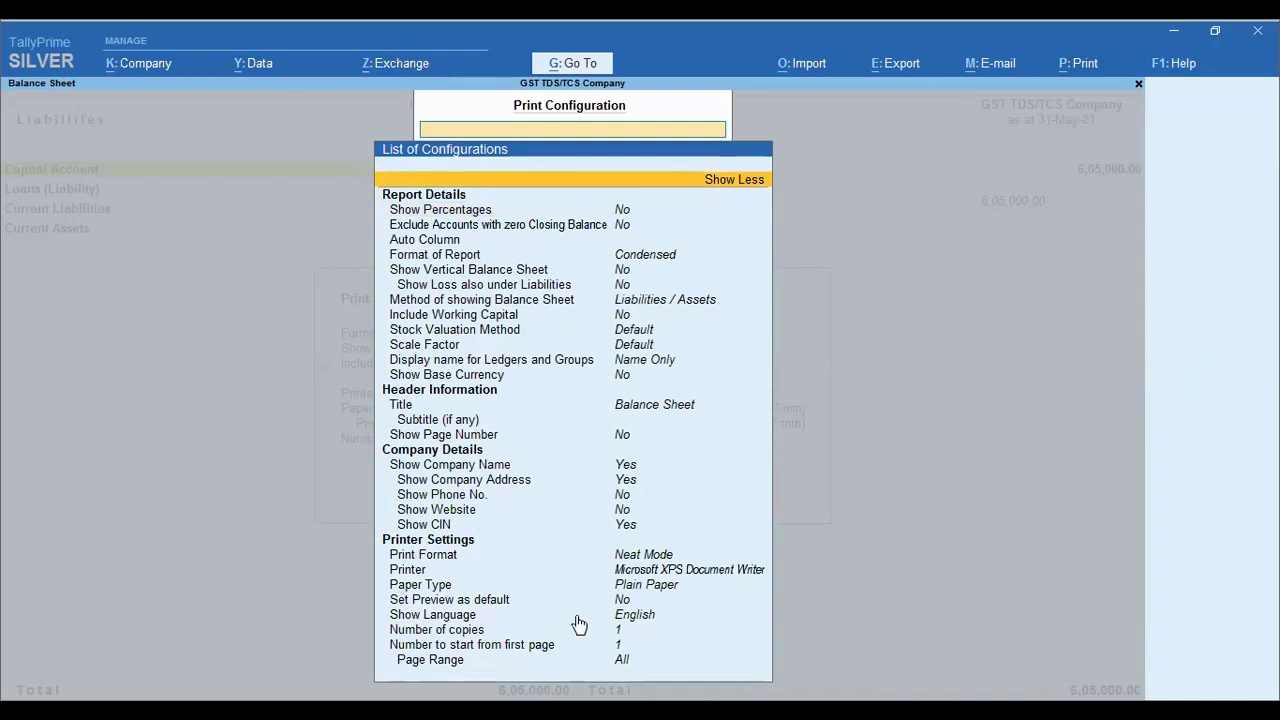
key("Down")
key("Down")
key("Down")
key("Down")
key("Down")
key("Down")
key("Down")
key("Down")
key("Down")
key("Down")
key("Down")
key("Down")
key("Down")
key("Down")
key("Down")
key("Down")
key("Down")
key("Down")
key("Down")
key("Down")
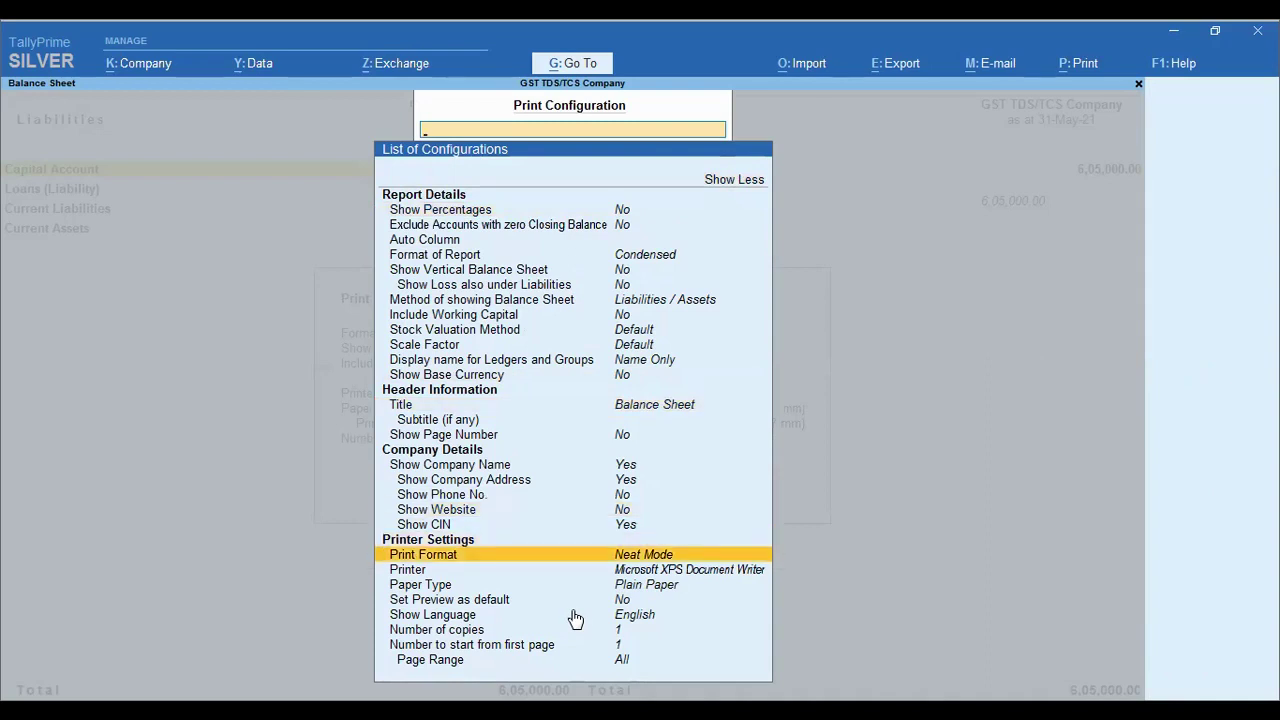
key("Down")
key("Down")
key("Down")
key("Down")
key("Down")
key("Down")
key("Down")
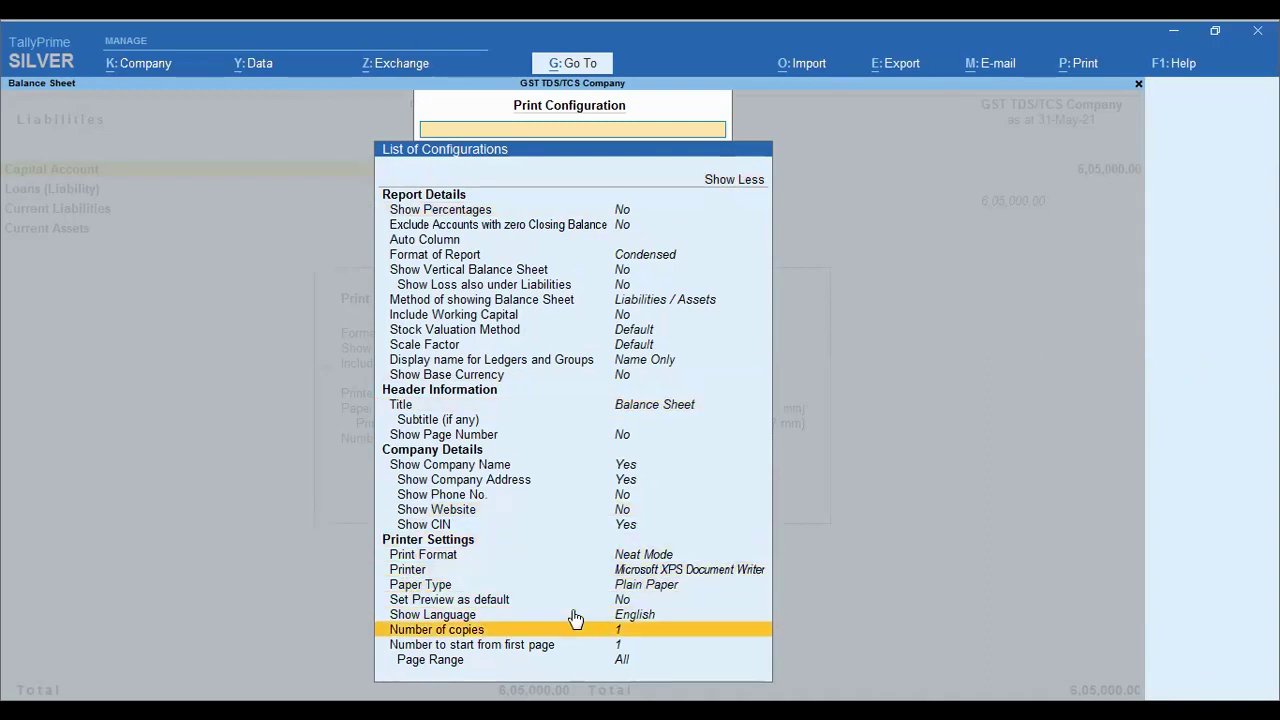
key("Up")
key("Up")
key("Up")
key("Up")
key("Up")
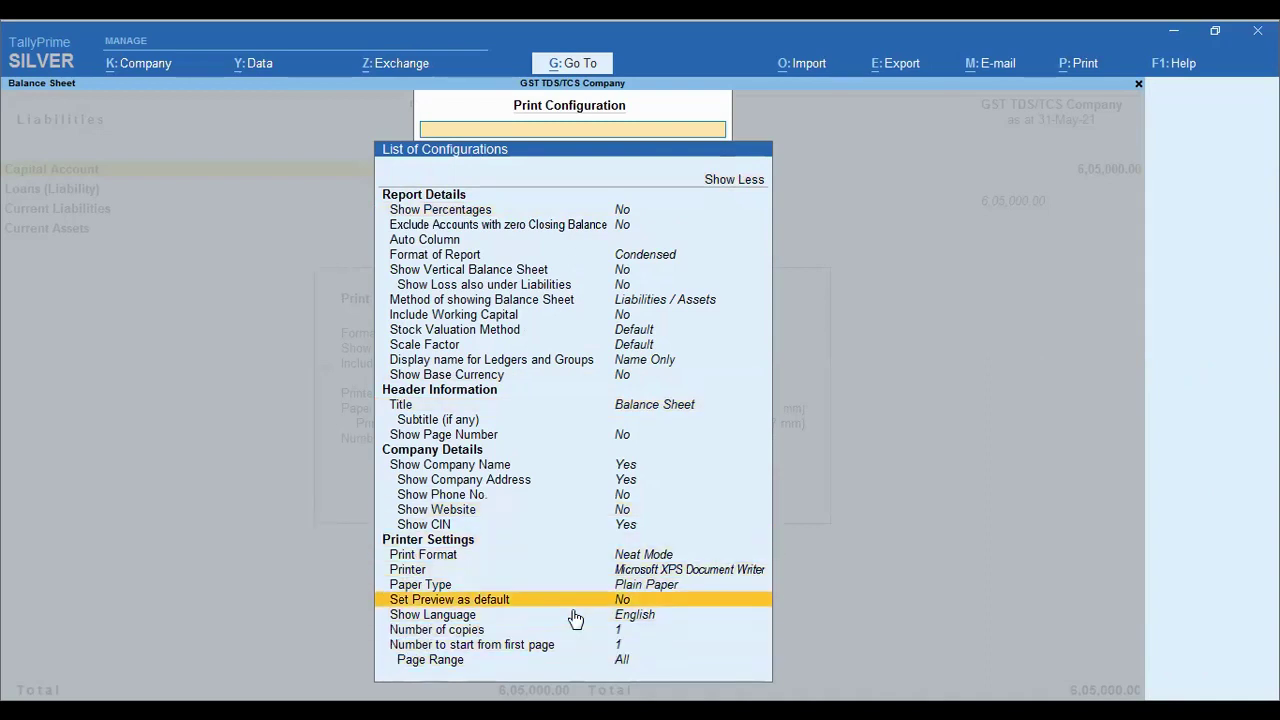
key("Escape")
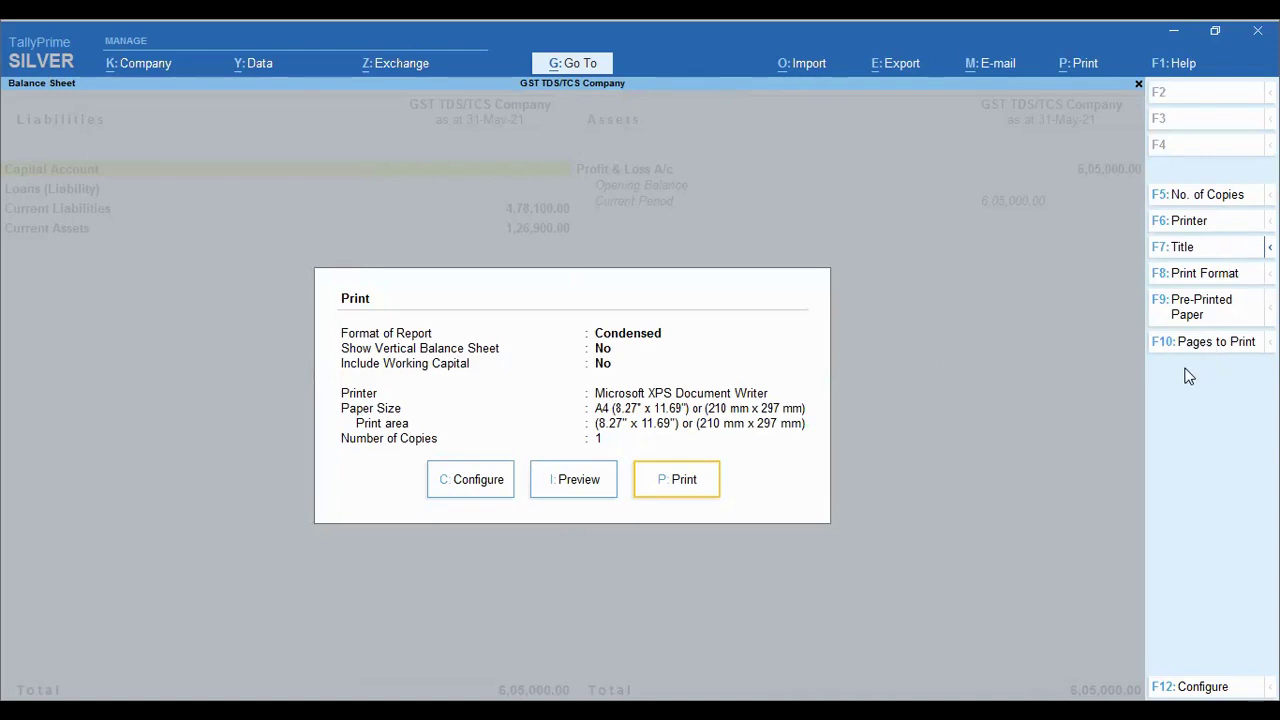
key("Escape")
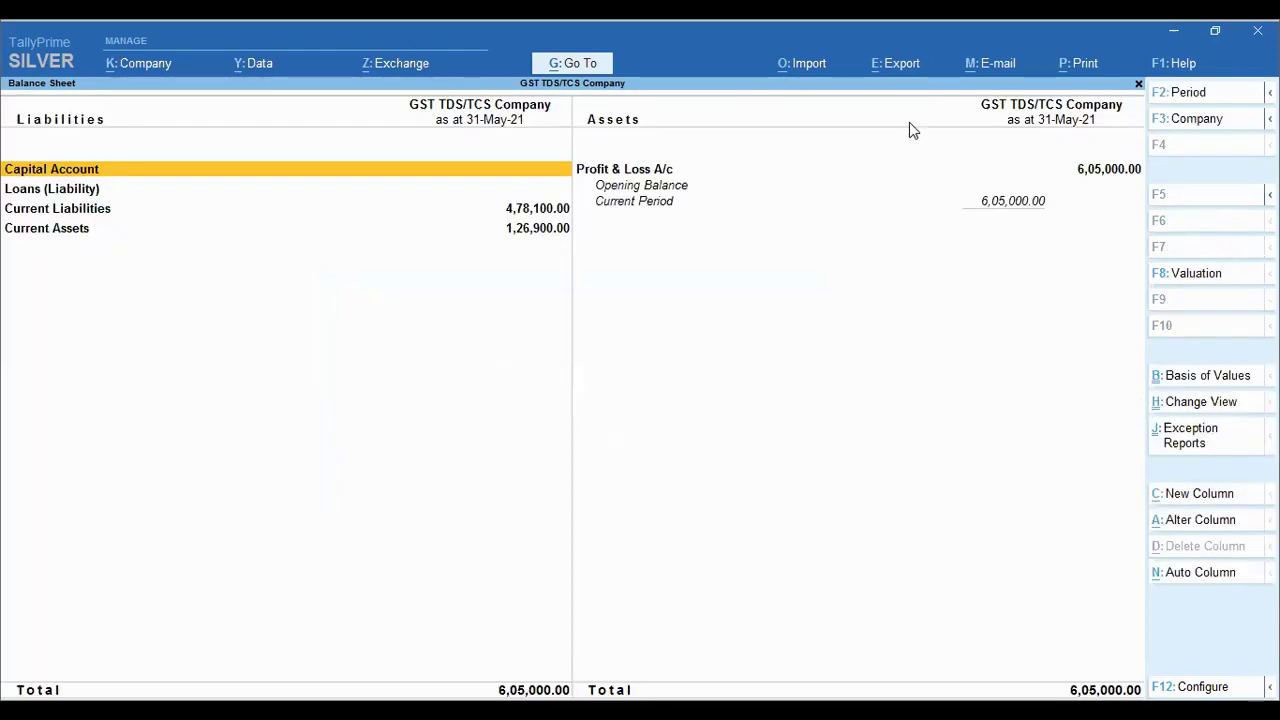
Check the export settings for the current Balance Sheet, including file format and destination, and leave without exporting.
left_click(900, 68)
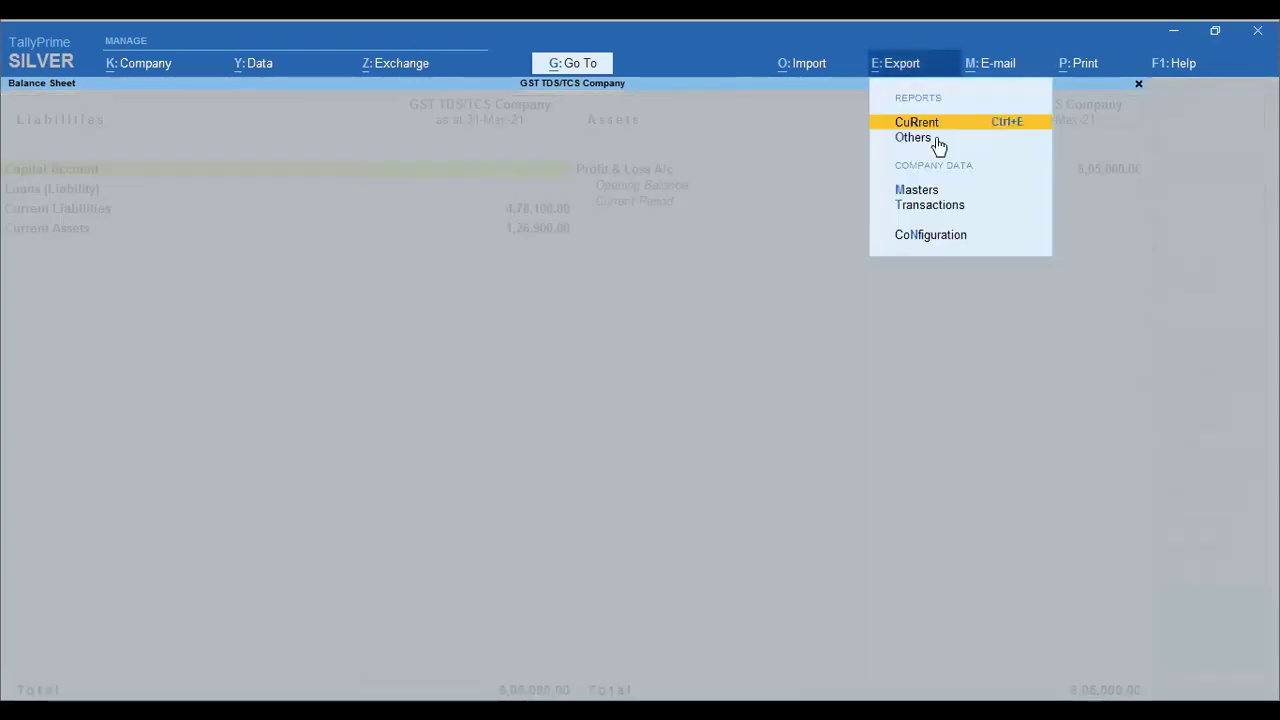
key("Return")
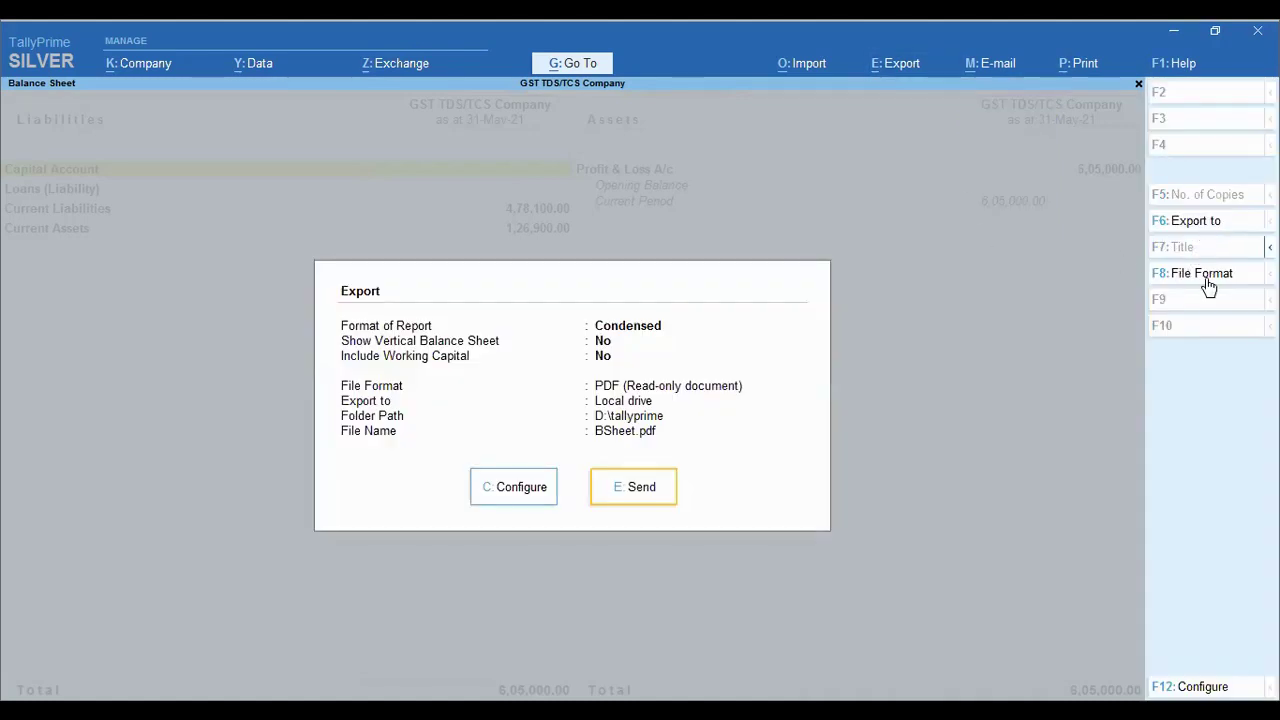
key("Escape")
left_click(987, 77)
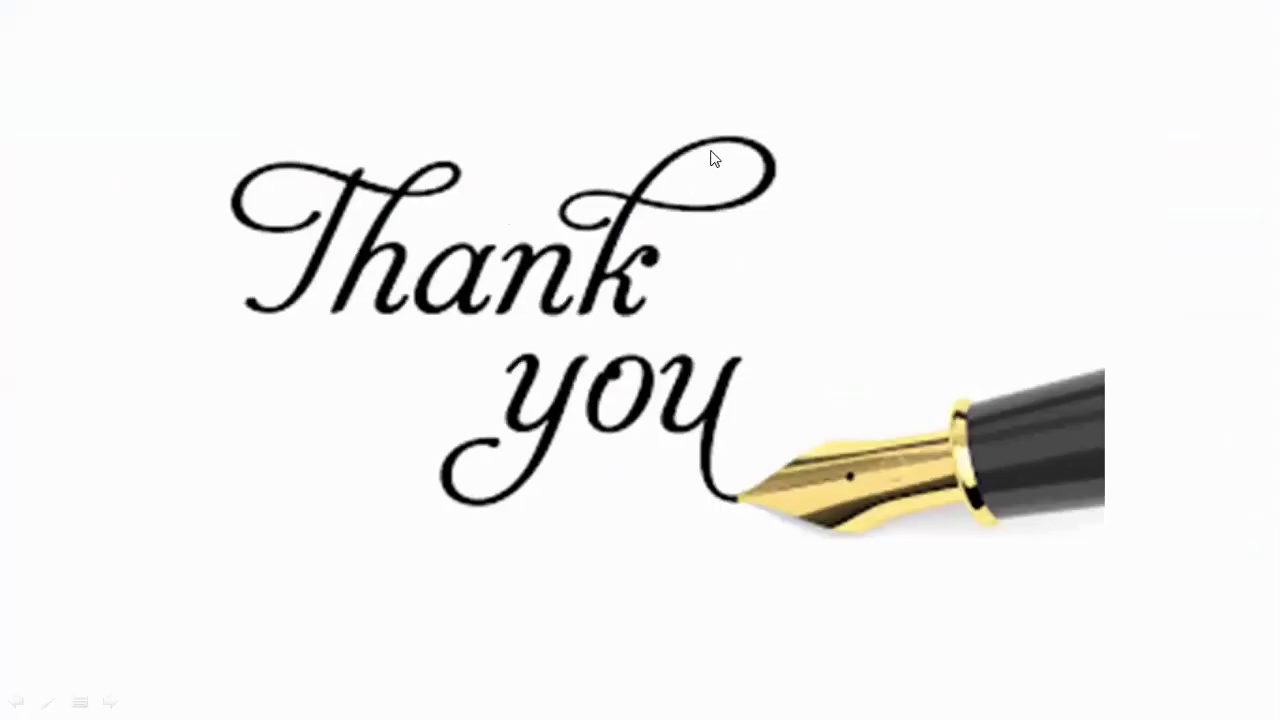